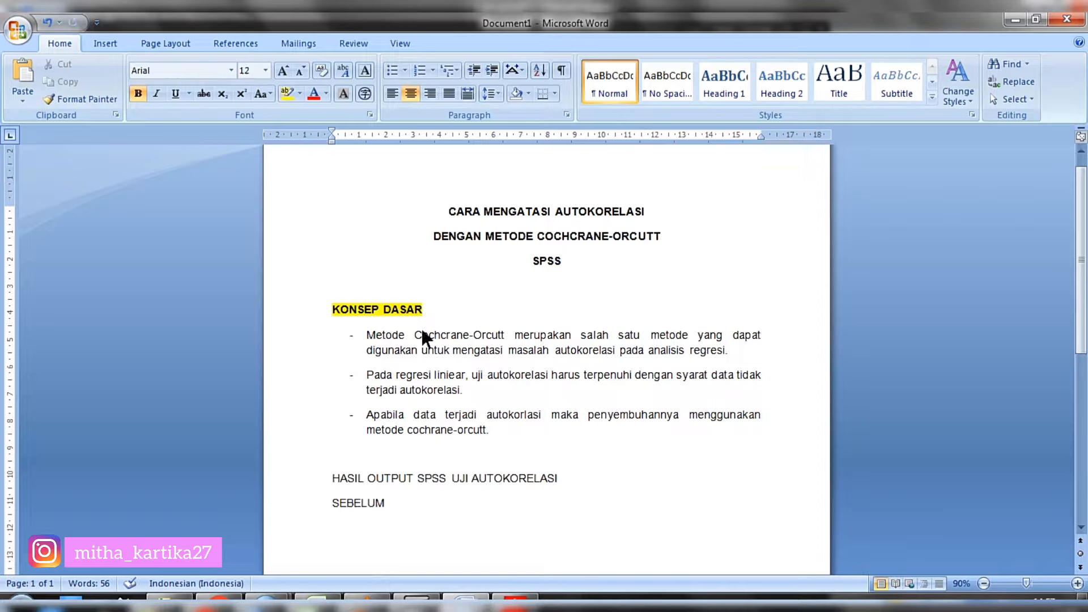
drag(329, 306, 444, 300)
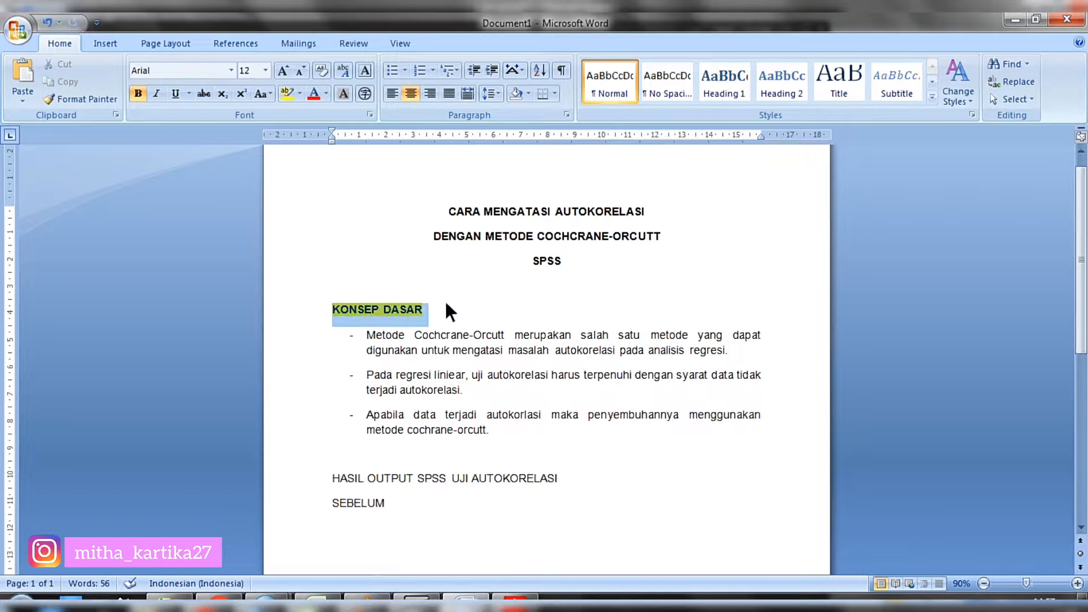
click(404, 338)
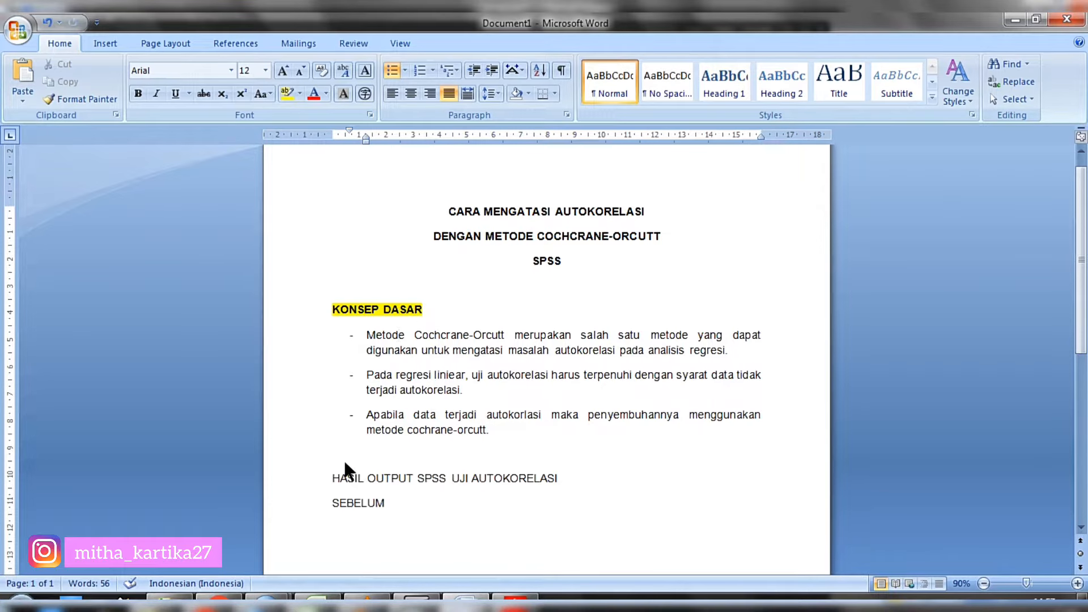
Copy the DASAR PENGAMBILAN KEPUTUSAN heading and its three rules from UJI AUTOKORELASI DURBIN WATSON into Document1, above HASIL OUTPUT SPSS UJI AUTOKORELASI.
key(alt+Tab)
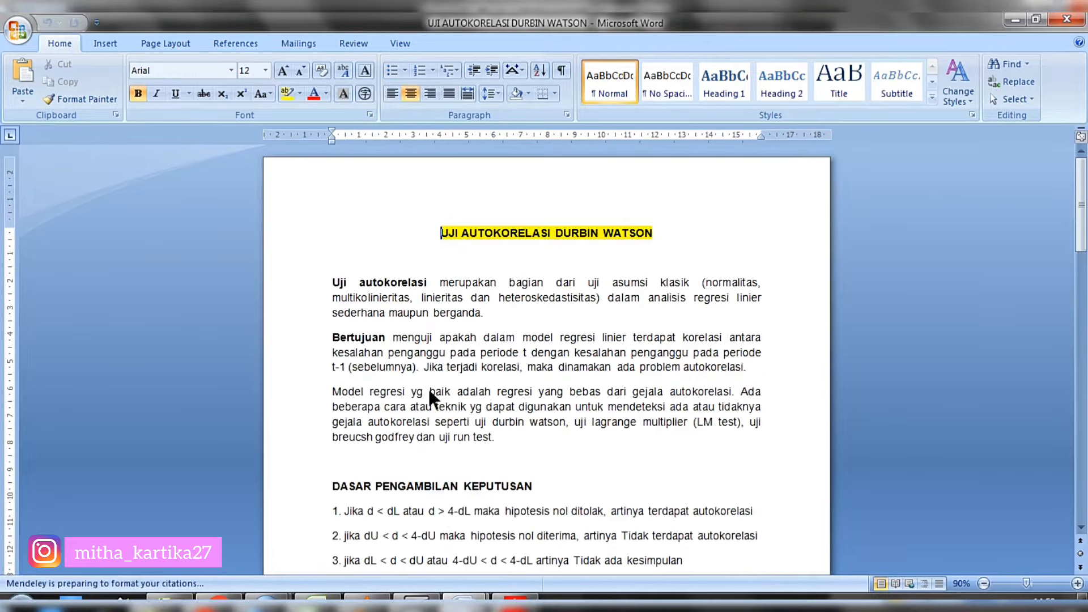
scroll(868, 331, down, 4)
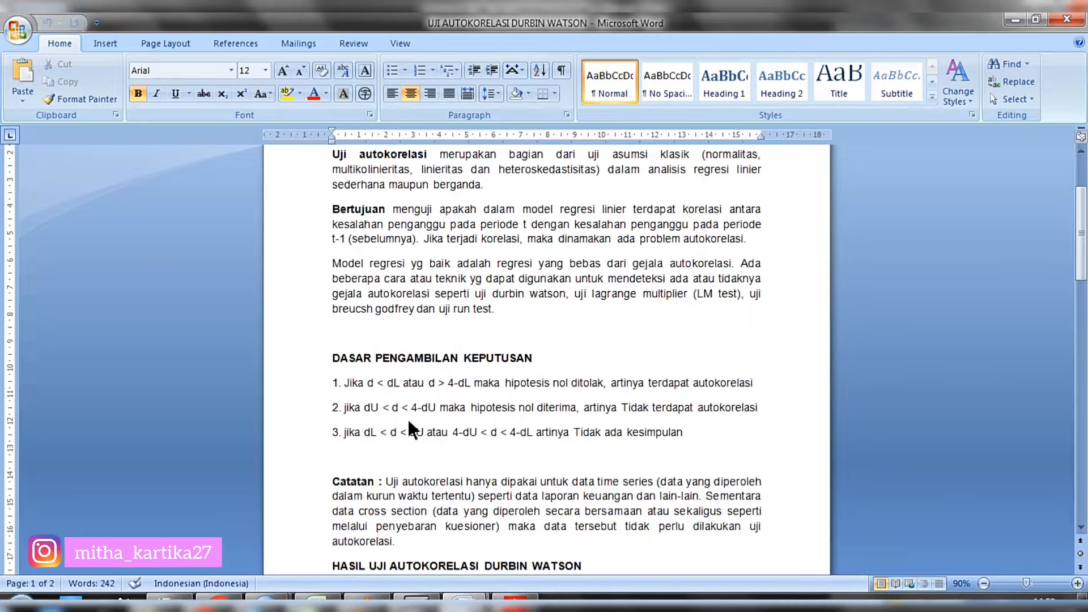
click(364, 387)
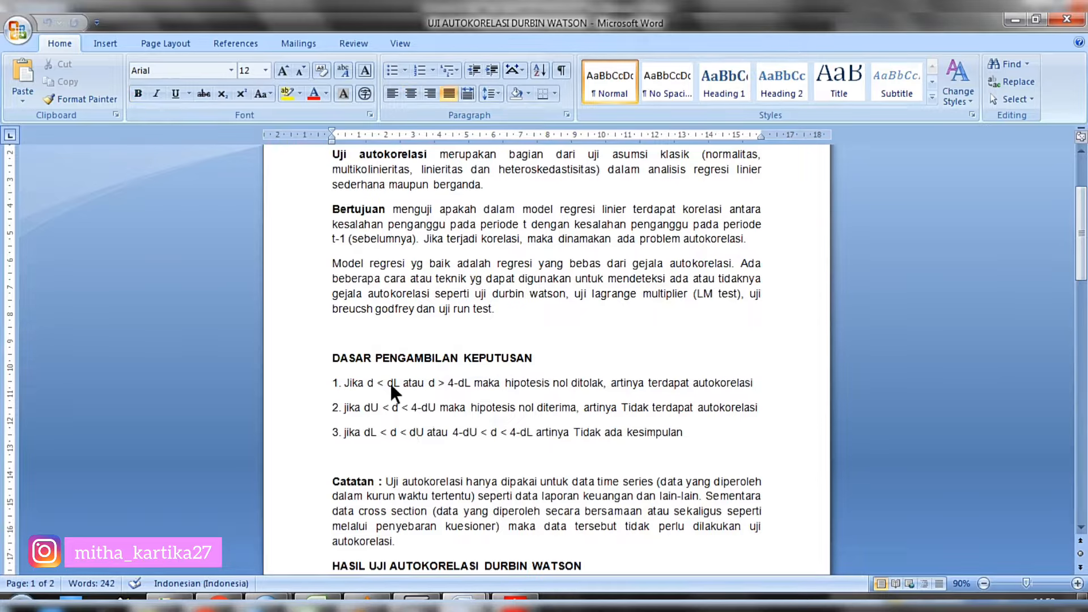
drag(335, 356, 686, 426)
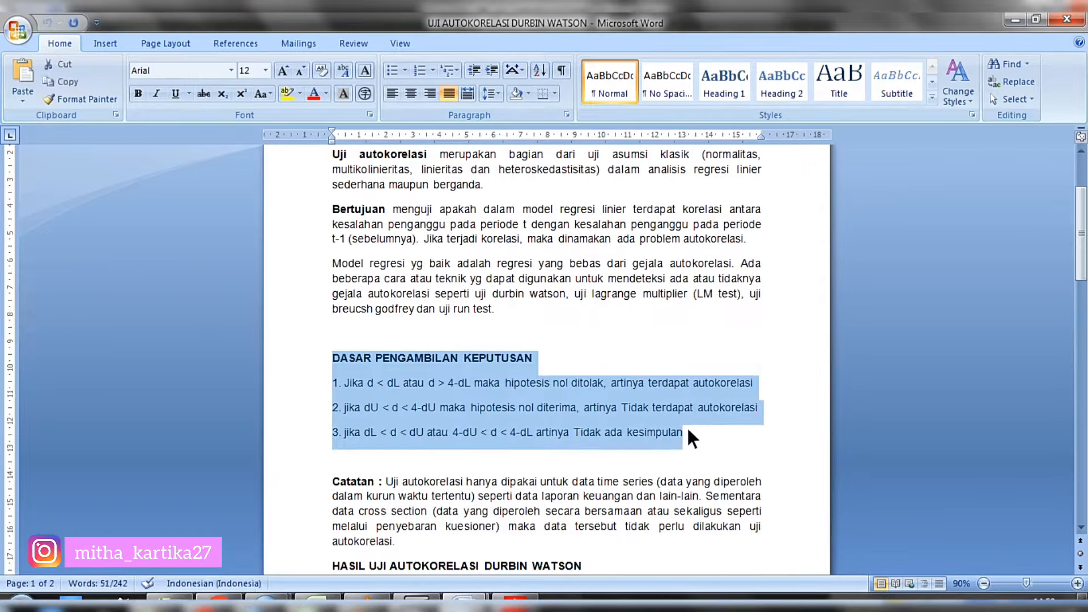
click(474, 602)
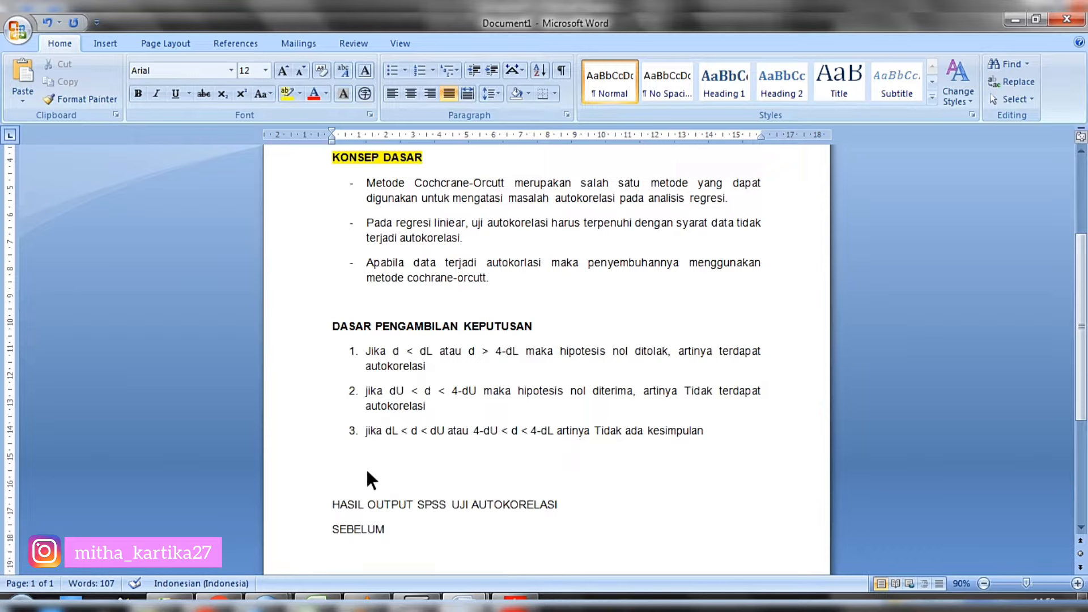
Capitalize the first letter of "Jika" in the second and third numbered rules under DASAR PENGAMBILAN KEPUTUSAN.
click(394, 446)
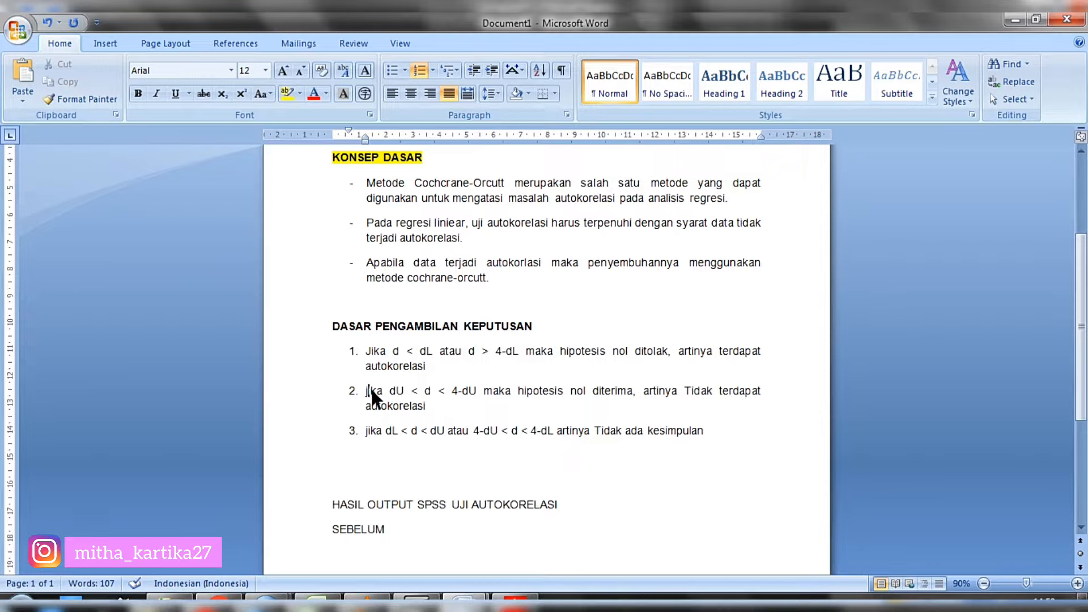
key(BackSpace)
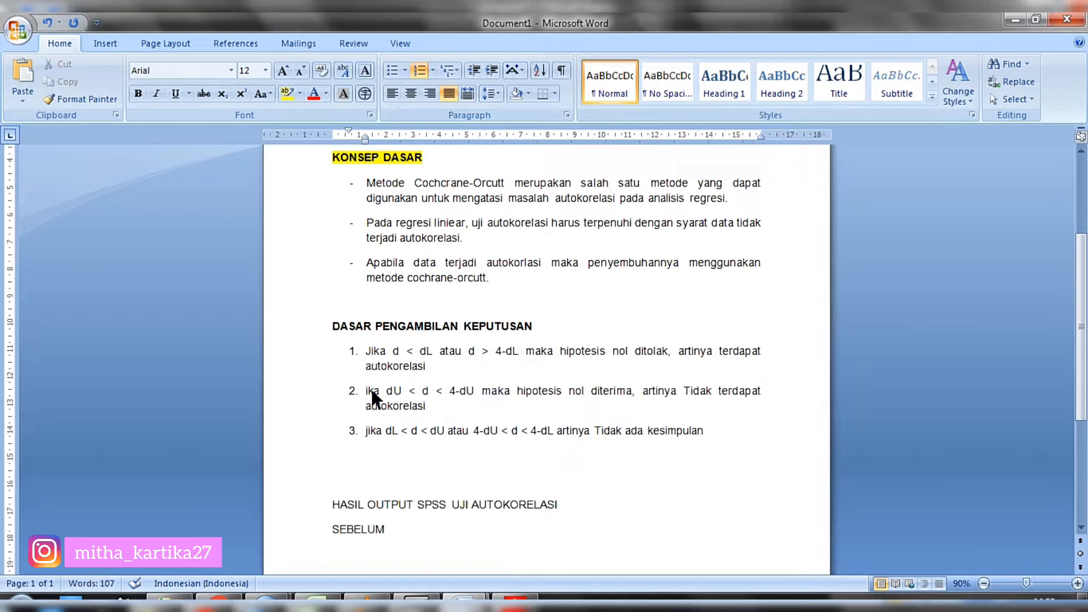
text(J)
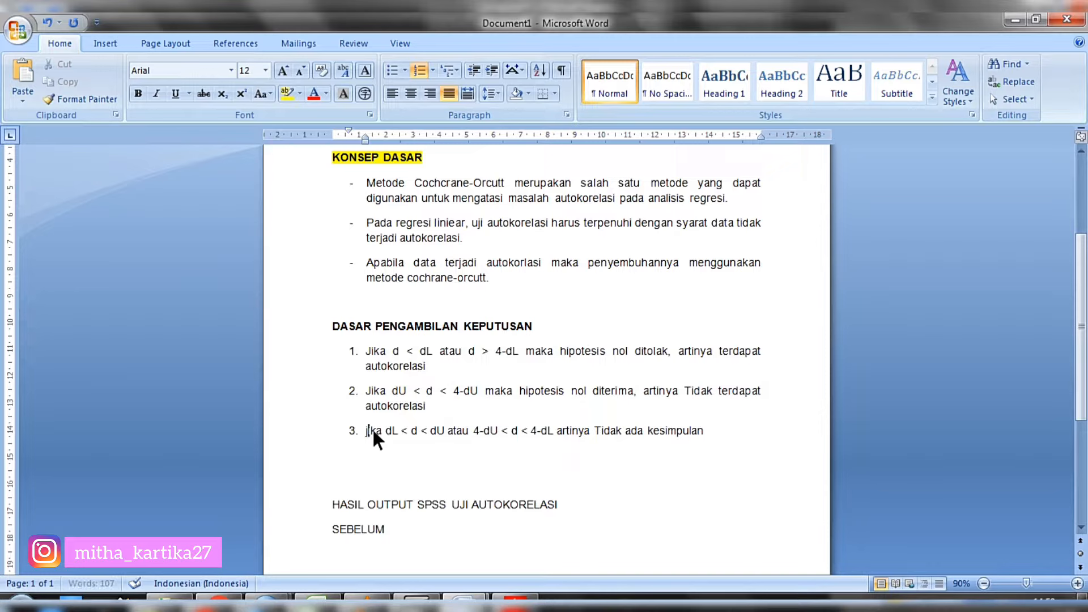
key(BackSpace)
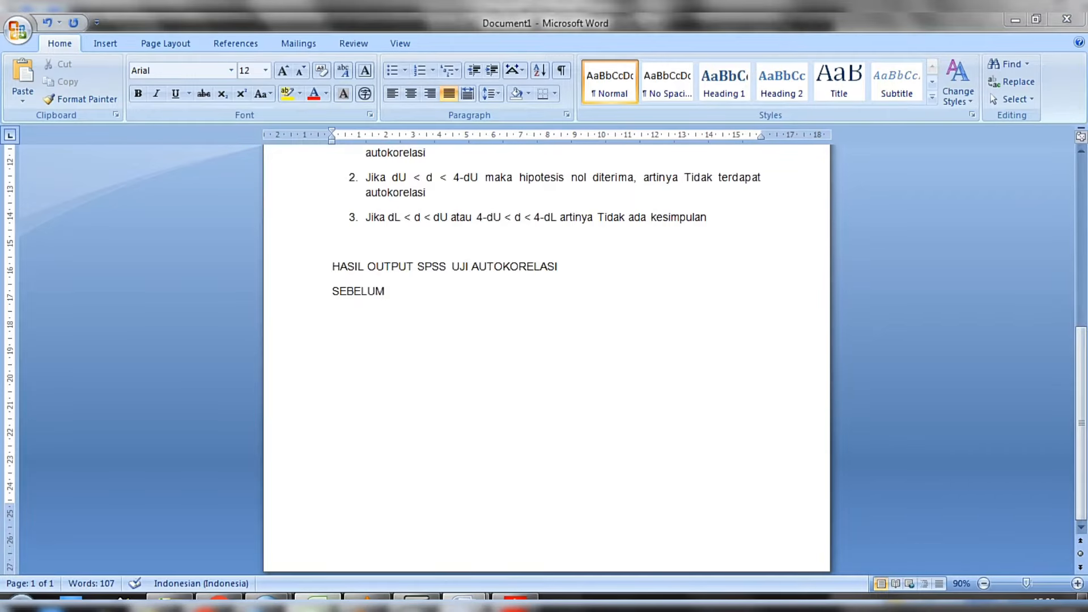
Switch to the Excel workbook Book1 and copy the Intellectual Capital, Good Corporate Governance and ROE values in B2:D145 of Sheet6.
click(317, 599)
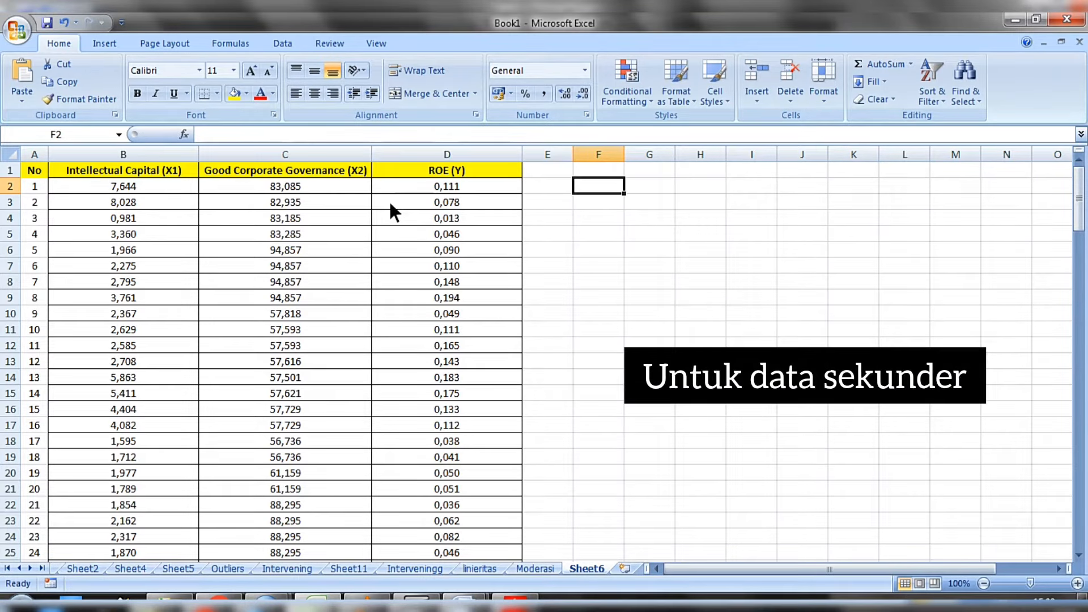
drag(179, 185, 453, 533)
key(ctrl+c)
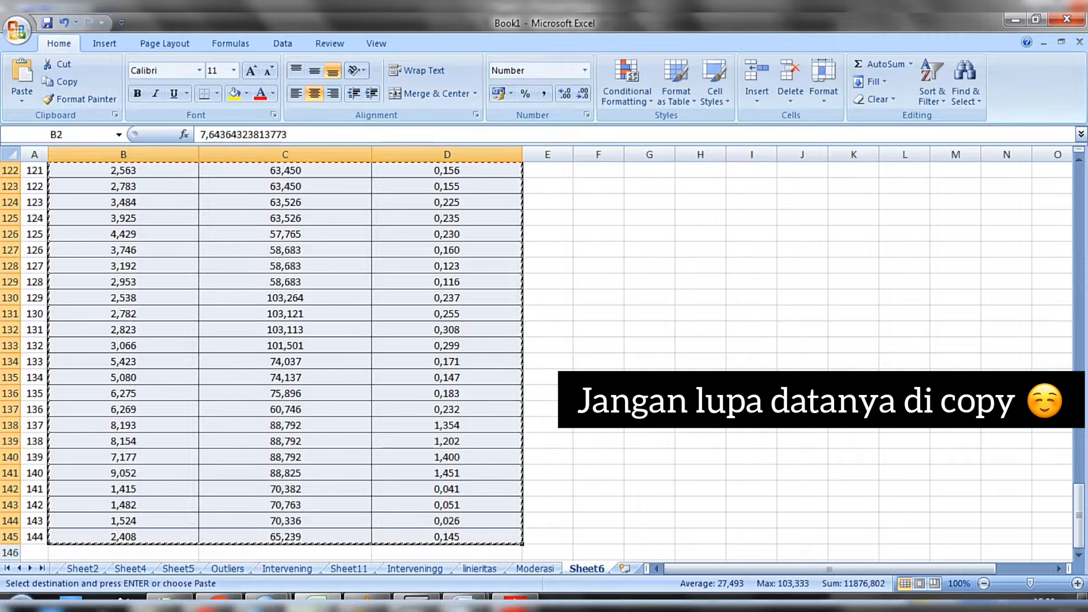
Switch to the empty SPSS dataset Untitled4 and define three variables named X1, X2 and Y.
click(267, 602)
click(337, 548)
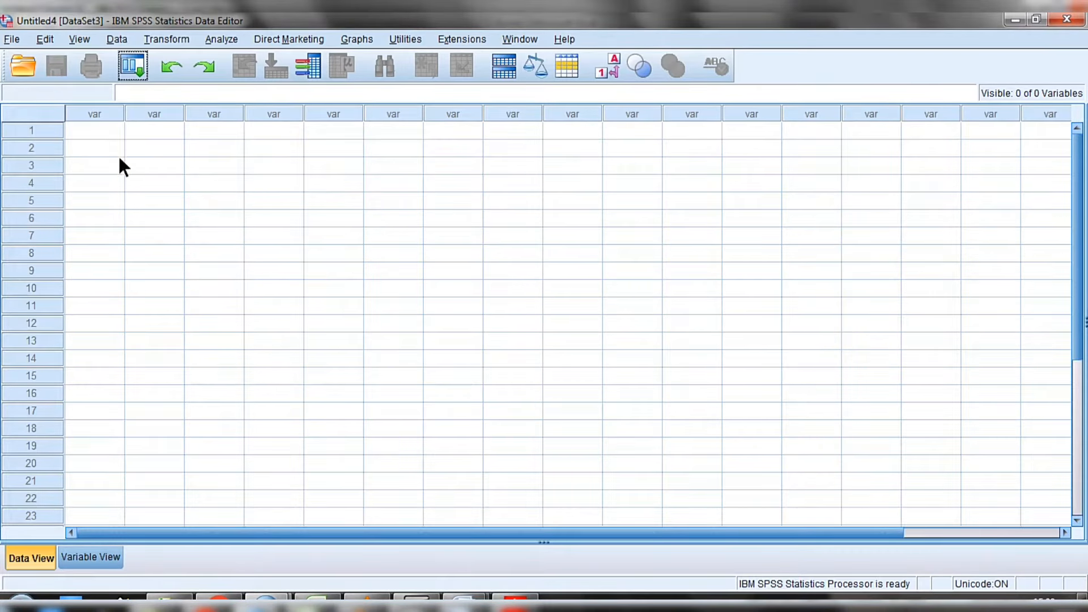
click(94, 557)
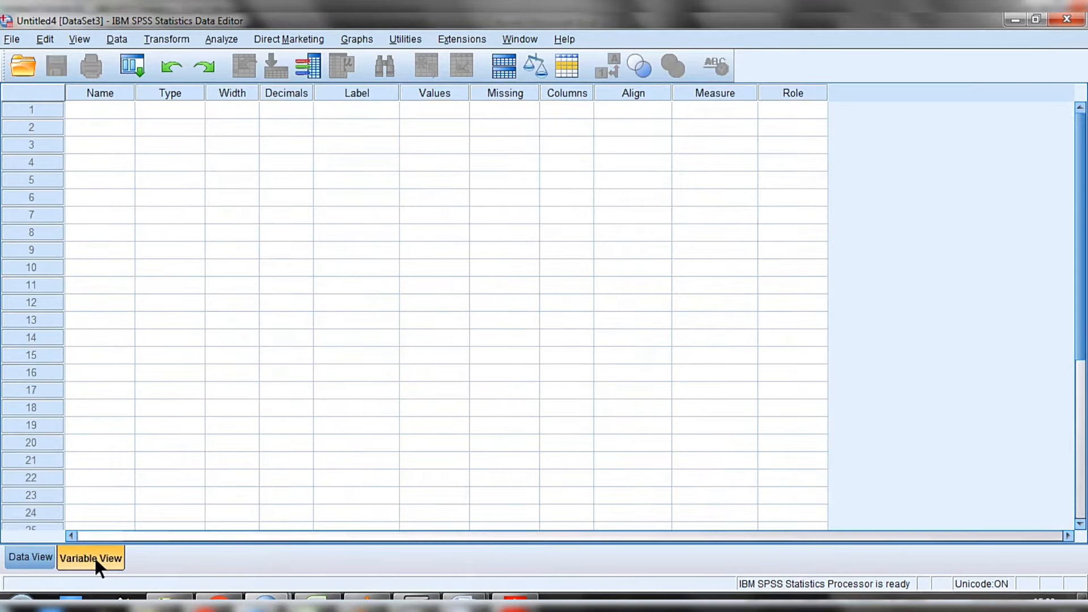
click(124, 110)
text(X)
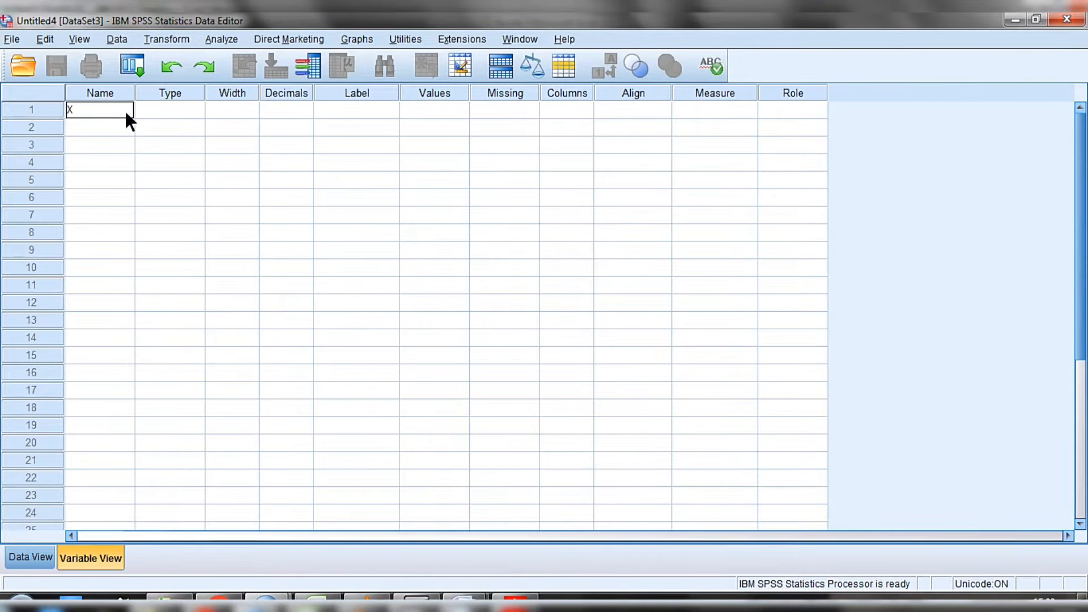
text(1)
key(Return)
text(X2)
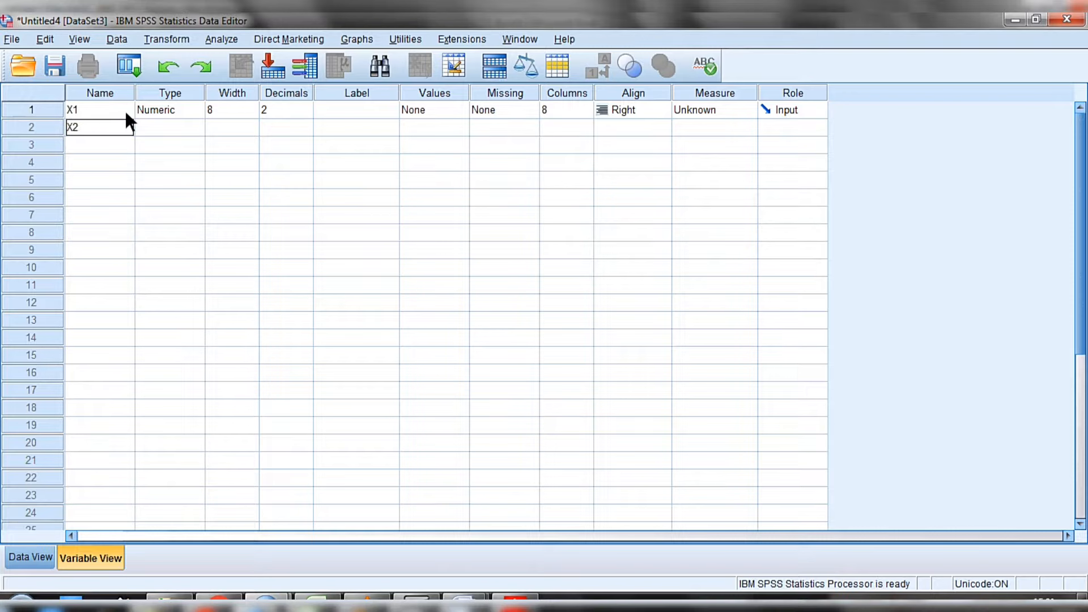
key(Return)
text(Y)
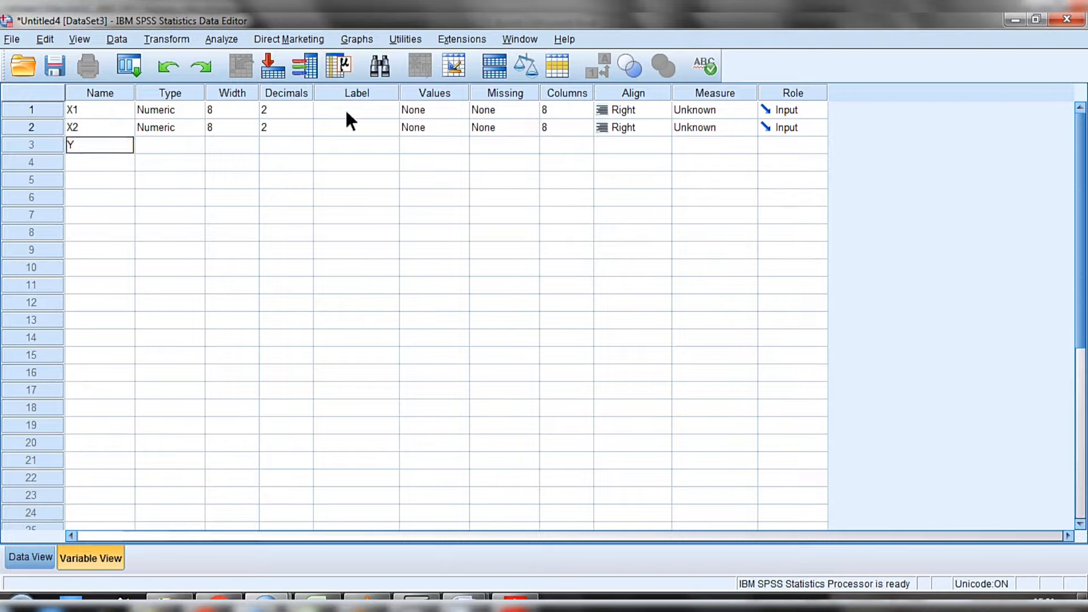
Label X1 as "Intellectual Capital", X2 as "Good Corporate Governance" and Y as "ROE".
click(344, 108)
click(344, 108)
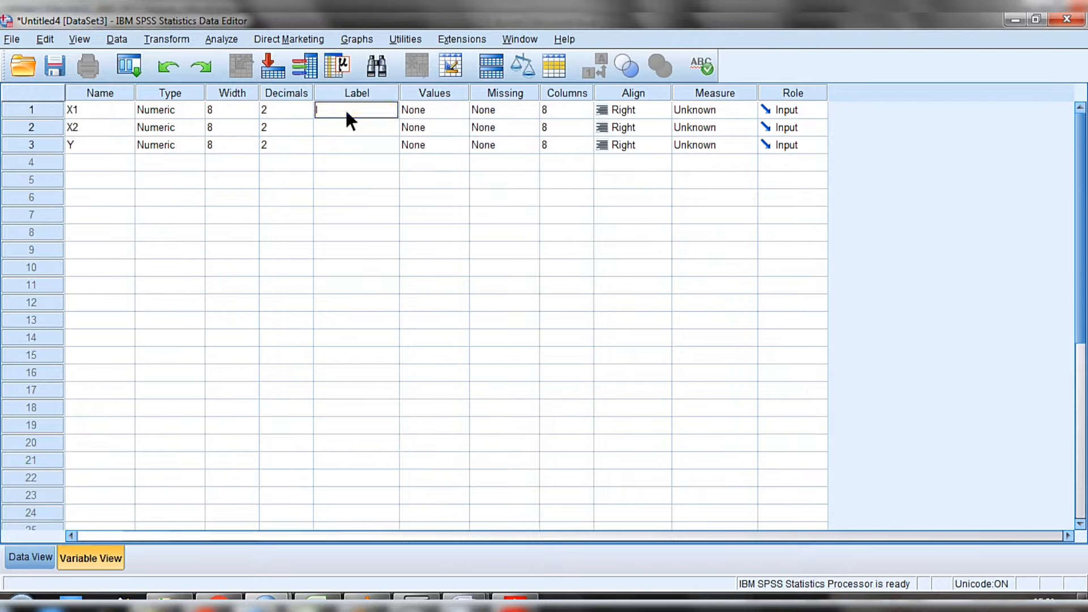
text(Intellectual Capital)
key(Return)
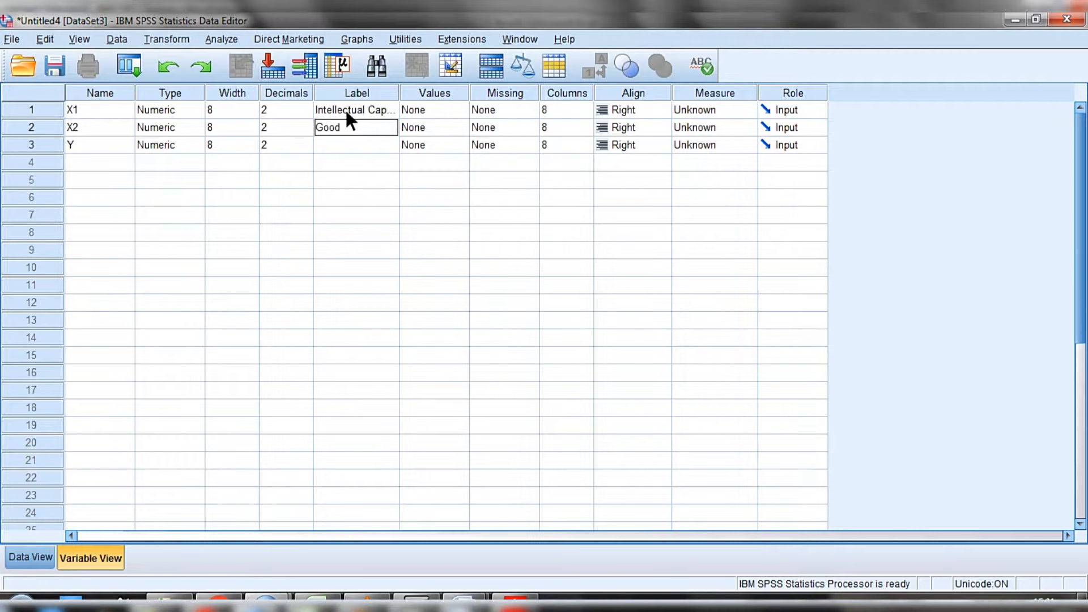
text(Good Corporate G)
text(overnan)
text(ce)
key(Return)
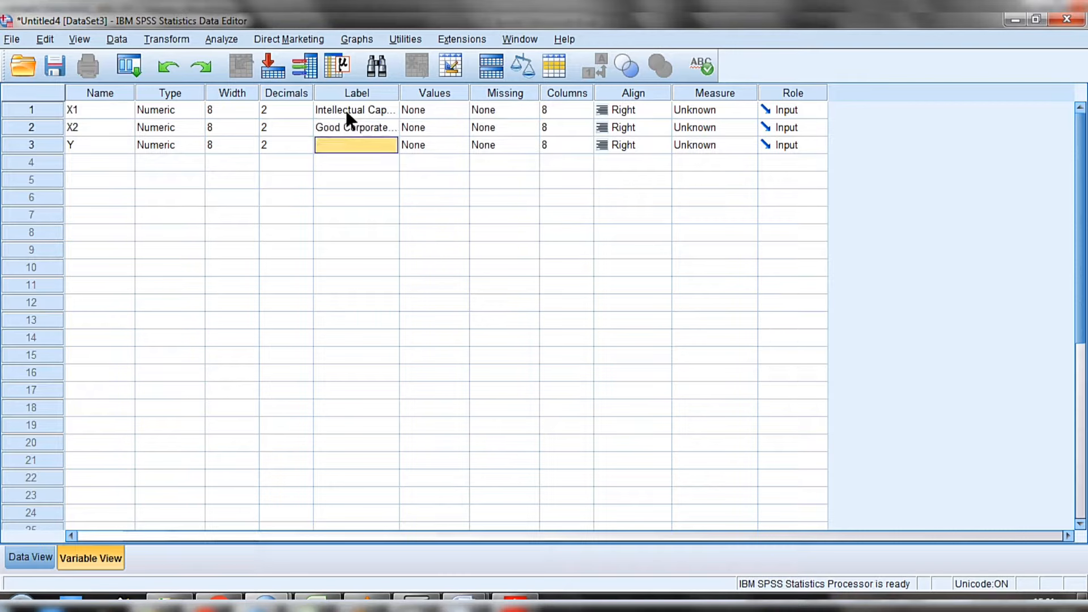
key(F2)
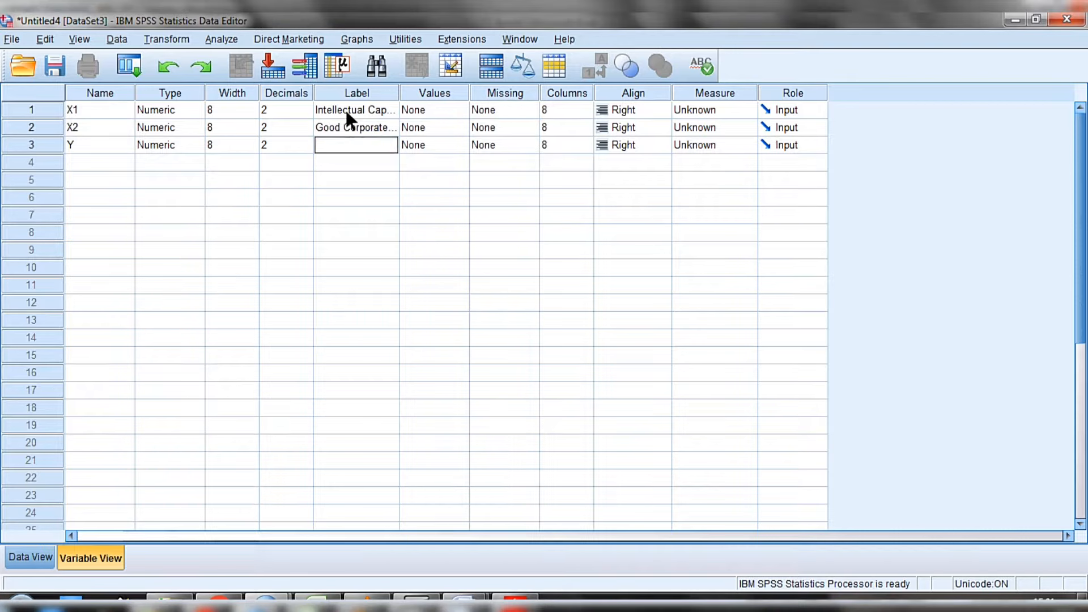
text(ROE)
Paste the copied Excel values into the data grid, starting at the first case of X1.
click(46, 553)
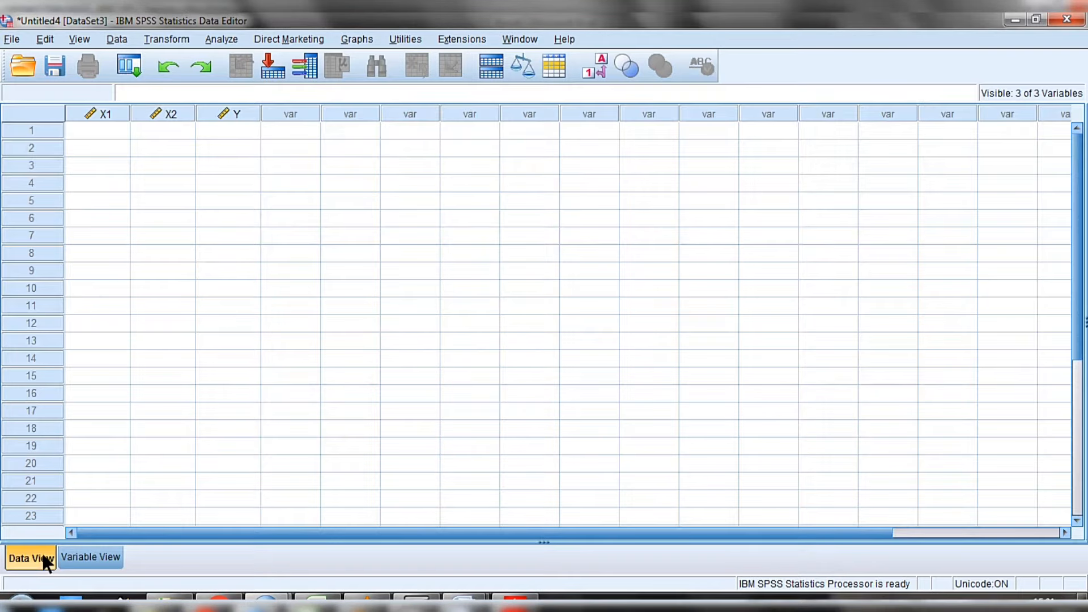
right_click(114, 132)
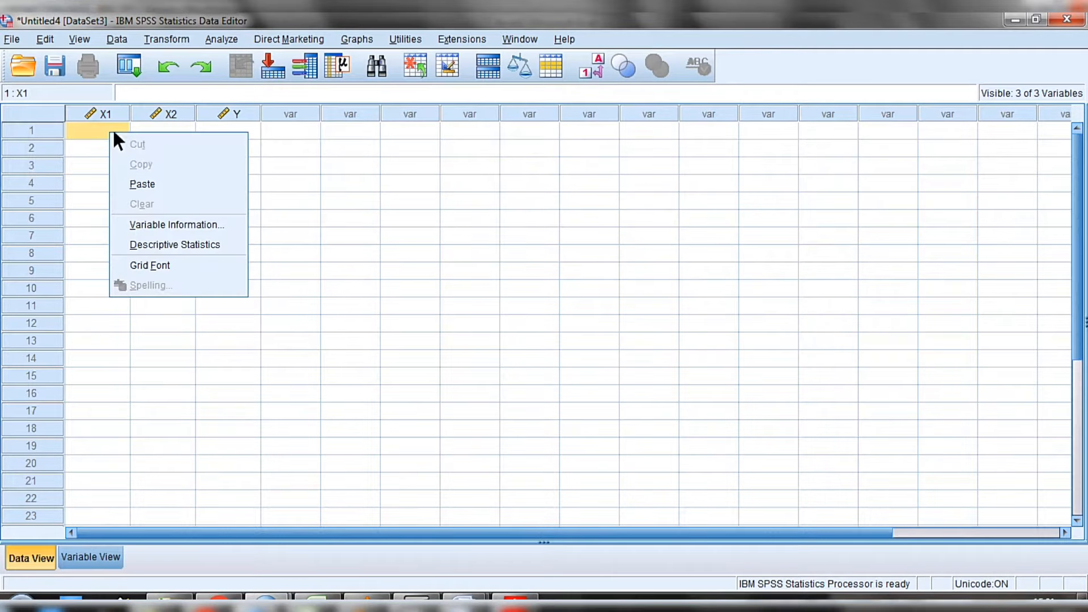
click(158, 186)
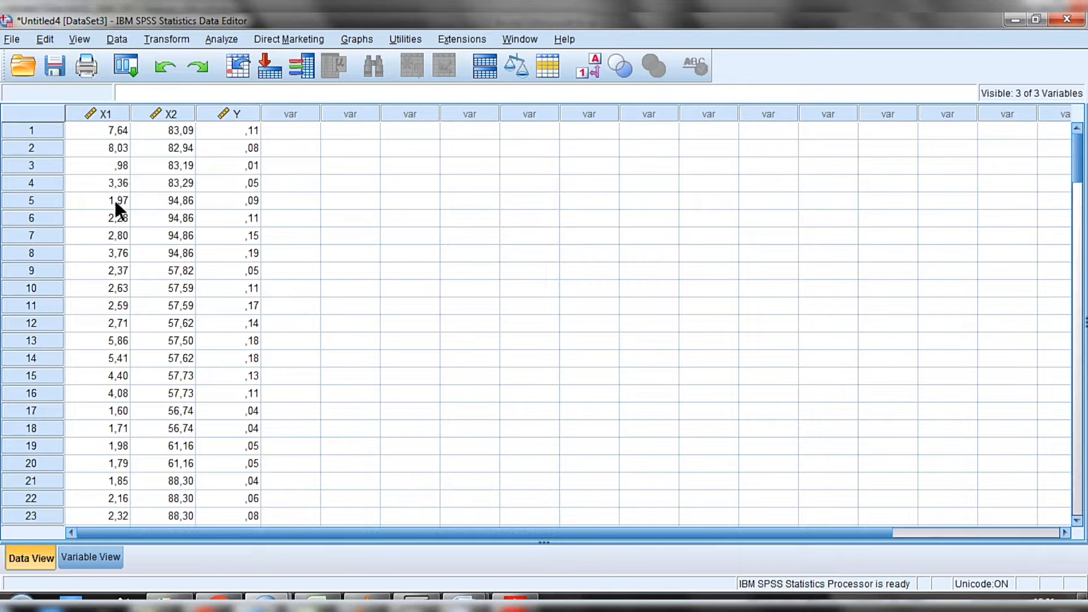
Set up a linear regression with ROE as dependent and Intellectual Capital and Good Corporate Governance as independent variables.
click(221, 39)
mouse_move(374, 205)
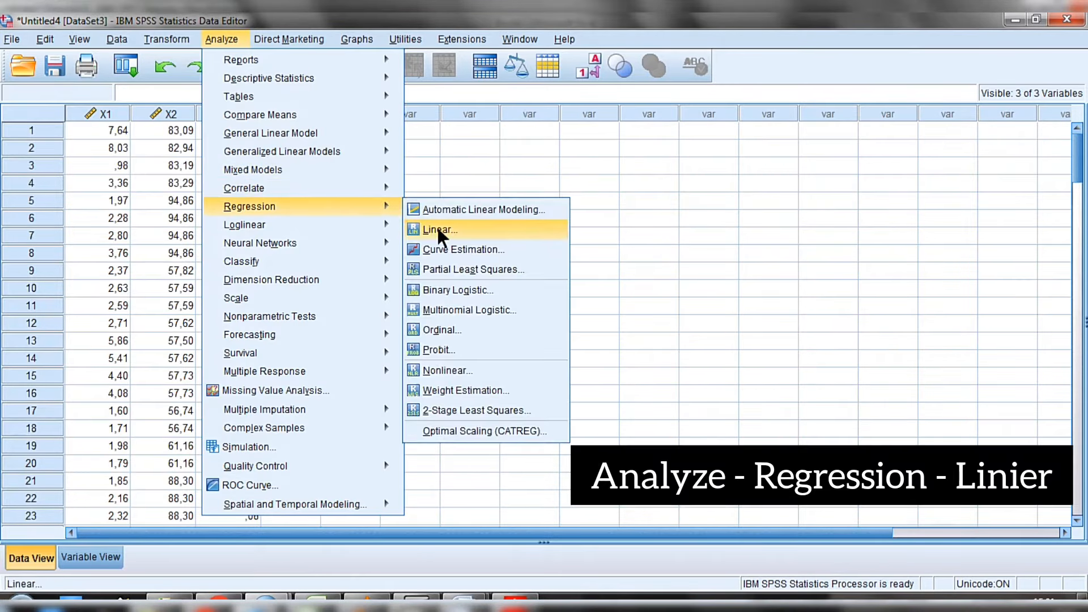
click(440, 231)
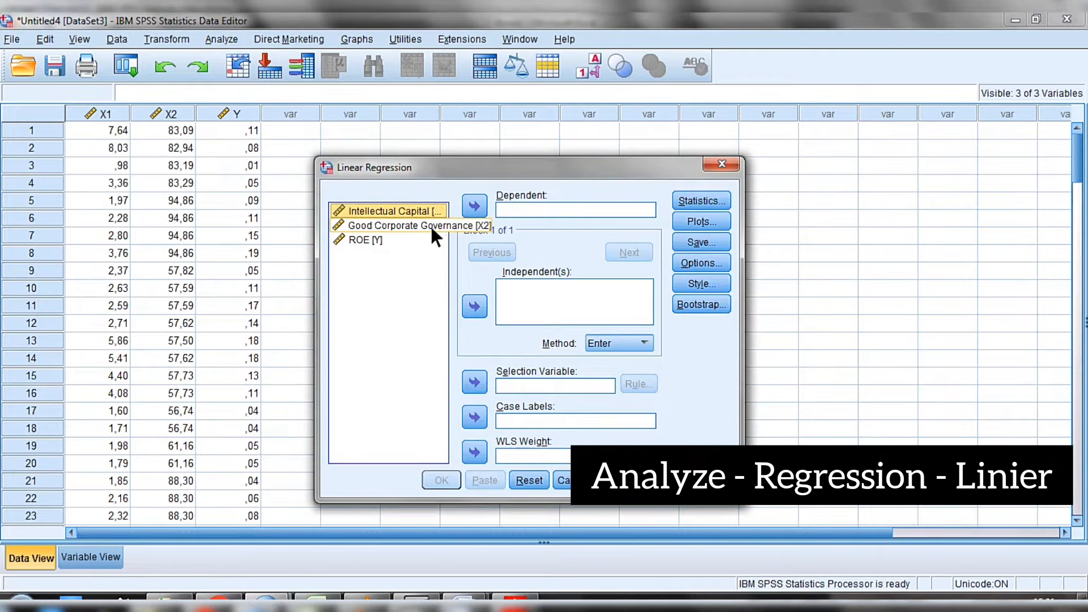
shift+click(430, 224)
click(481, 304)
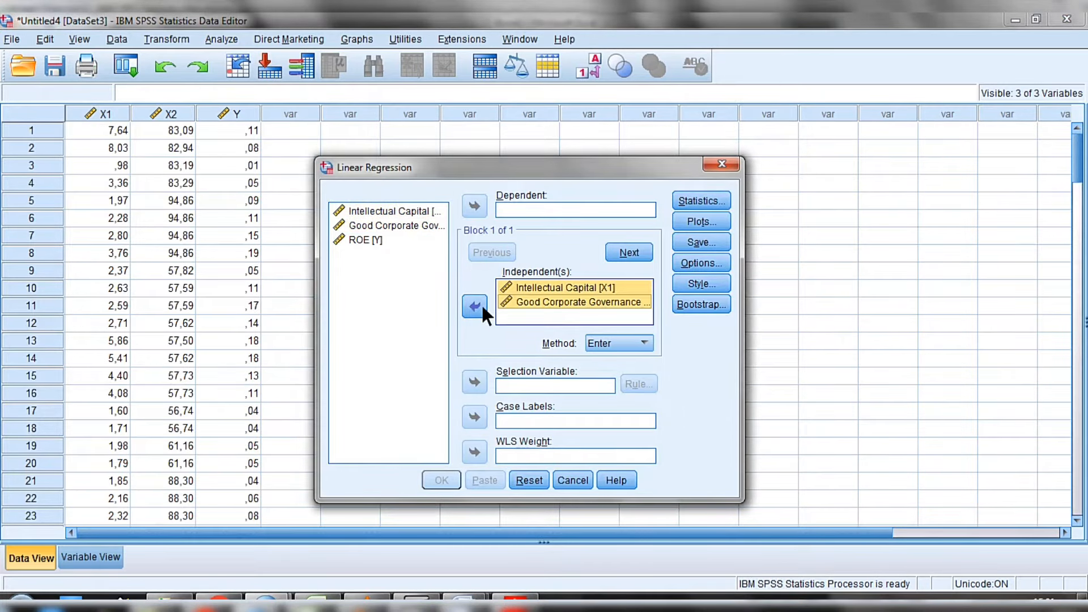
click(376, 241)
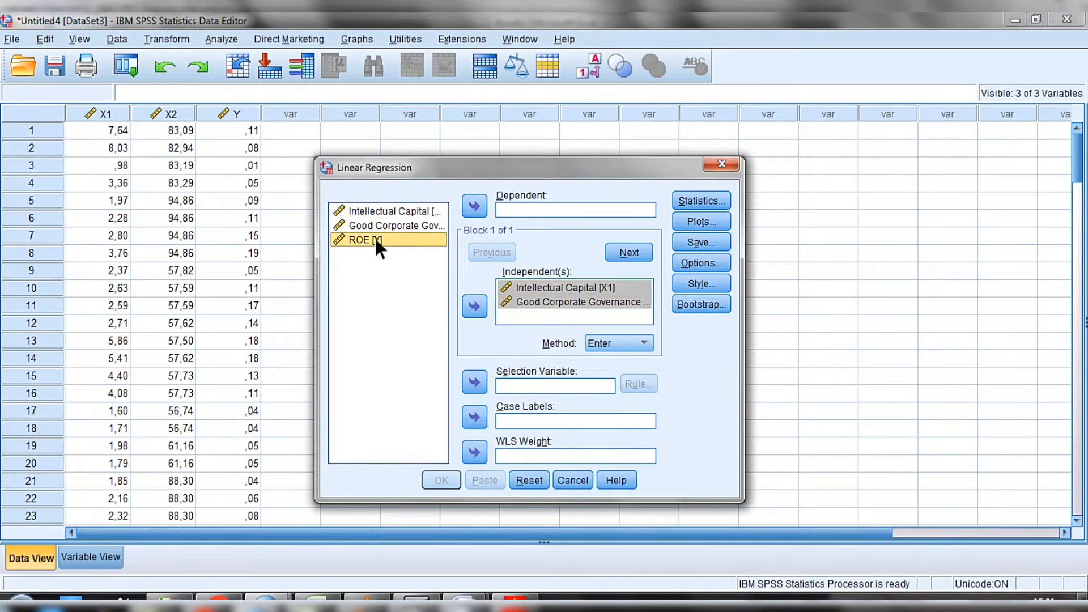
click(476, 205)
Include the Durbin-Watson residual statistic in the linear regression.
click(692, 202)
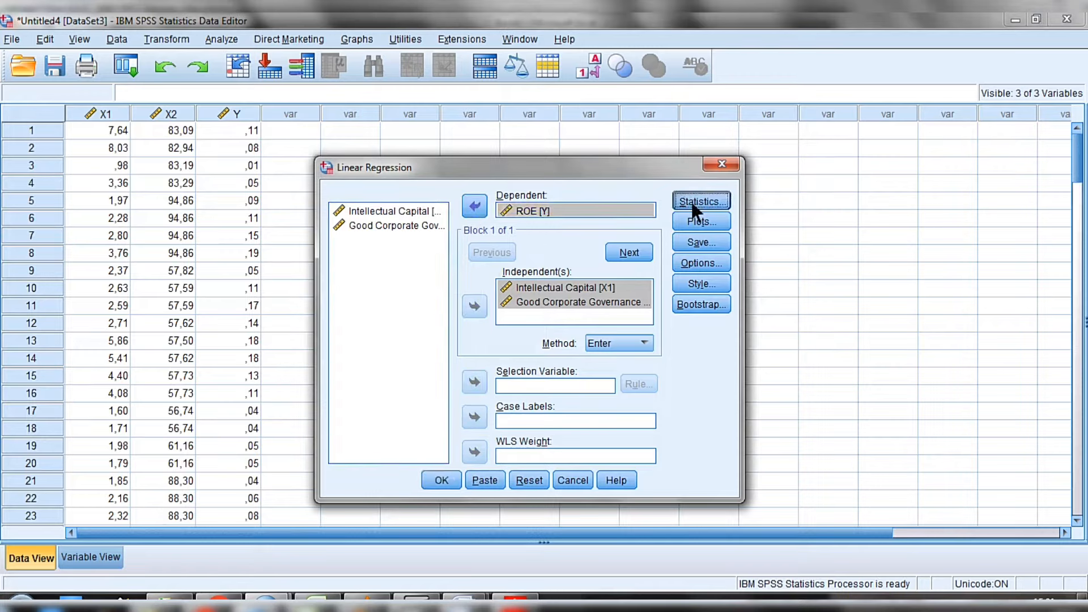
click(471, 321)
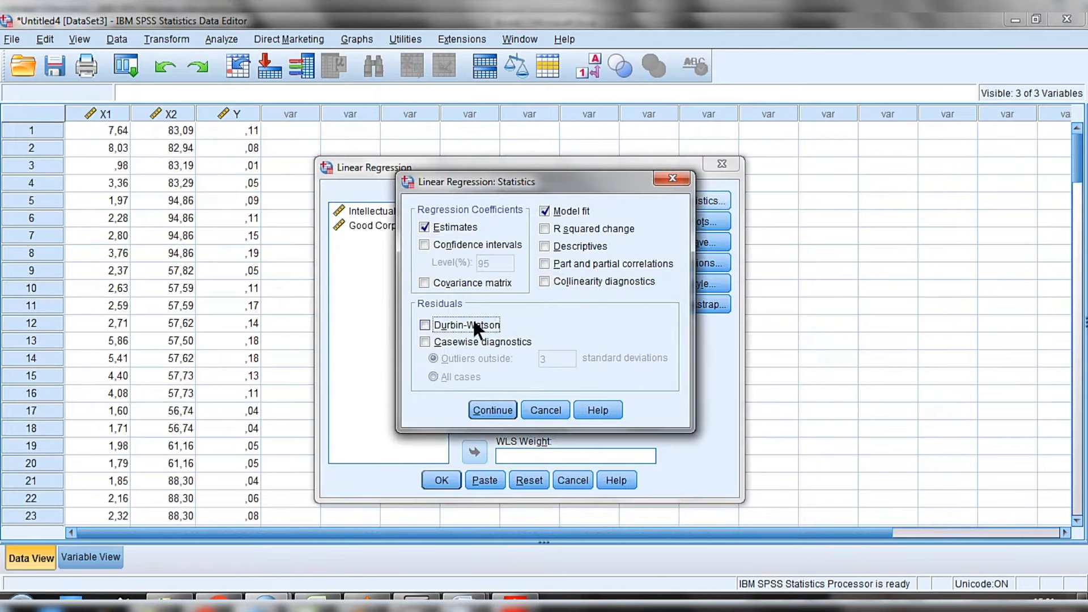
click(490, 404)
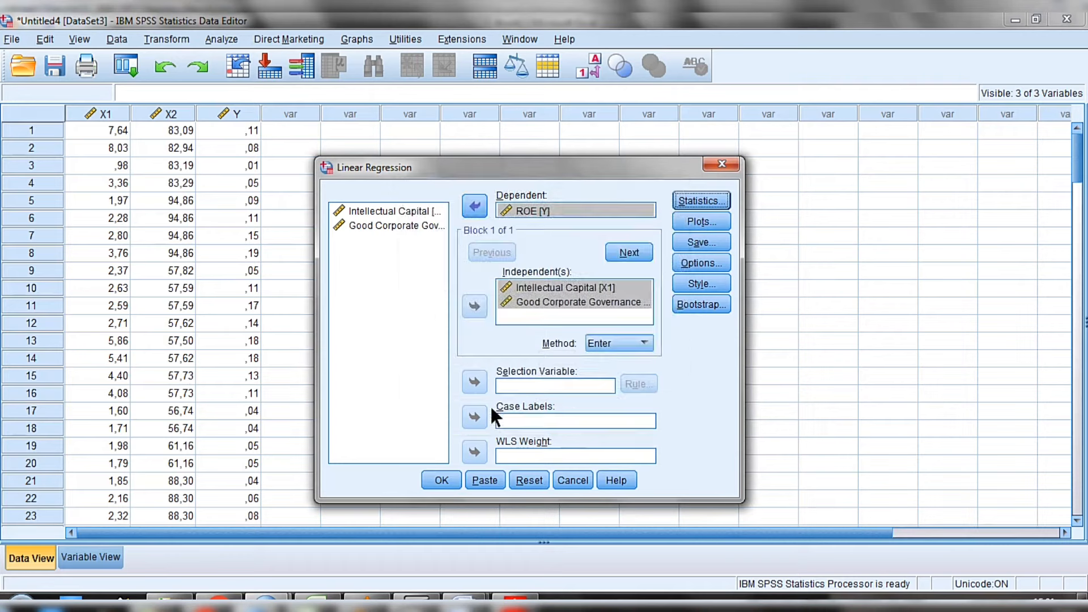
Save the unstandardized residuals as part of the linear regression and run the analysis.
click(697, 242)
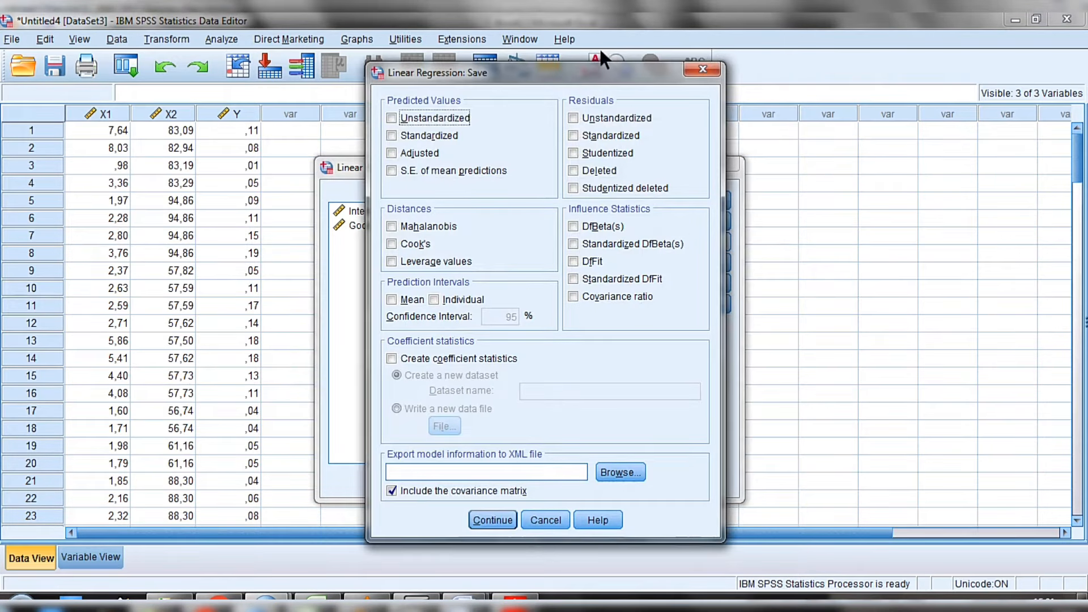
click(573, 117)
click(494, 515)
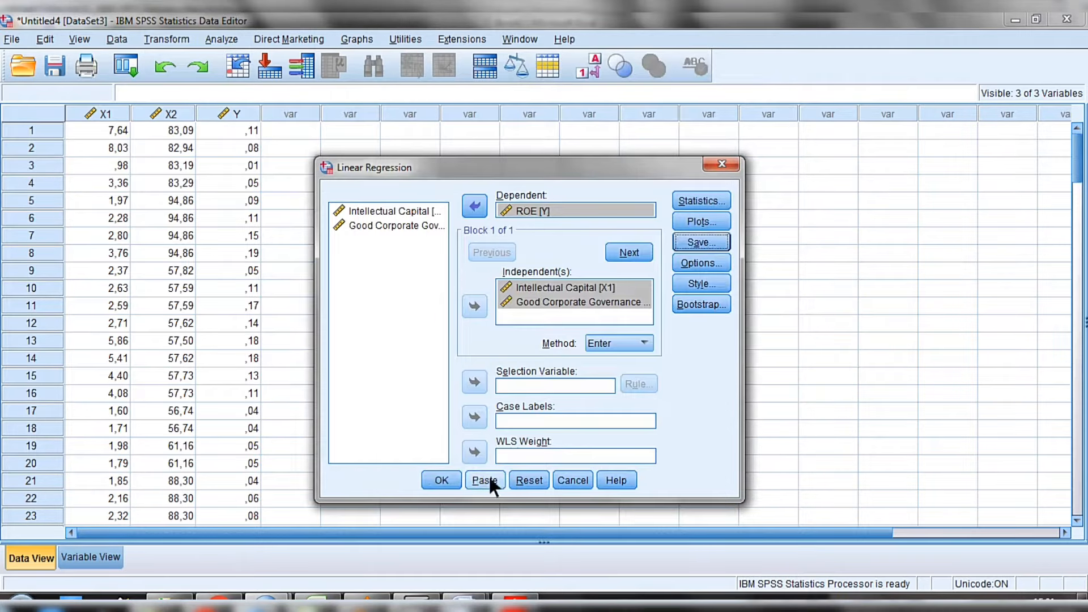
click(445, 481)
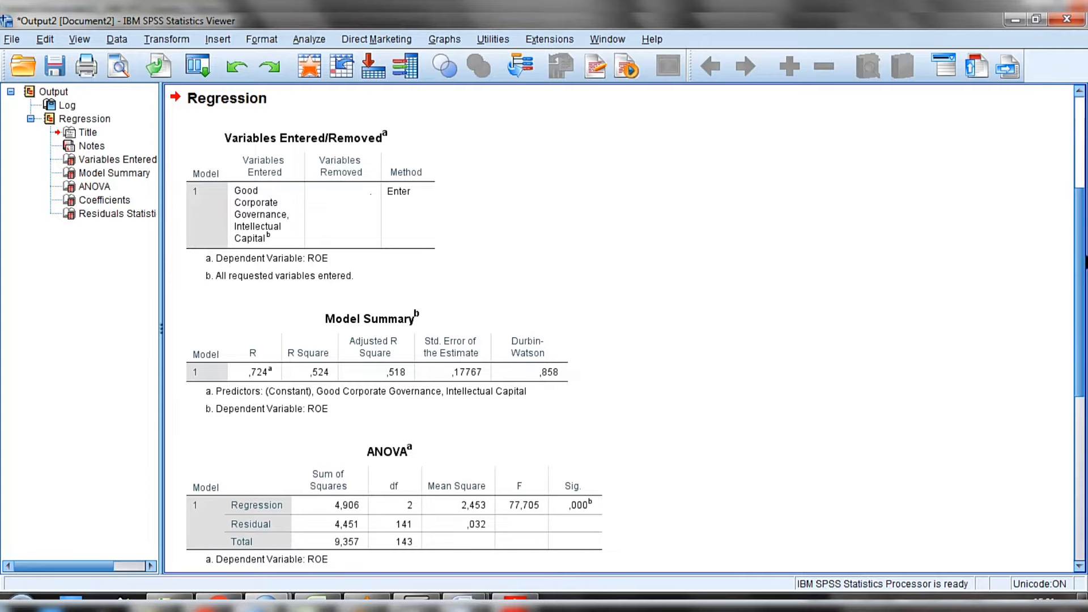
Copy the Model Summary table with the Durbin-Watson statistic from the regression output.
mouse_move(1081, 286)
mouse_down()
mouse_move(1081, 452)
mouse_move(1081, 278)
mouse_up()
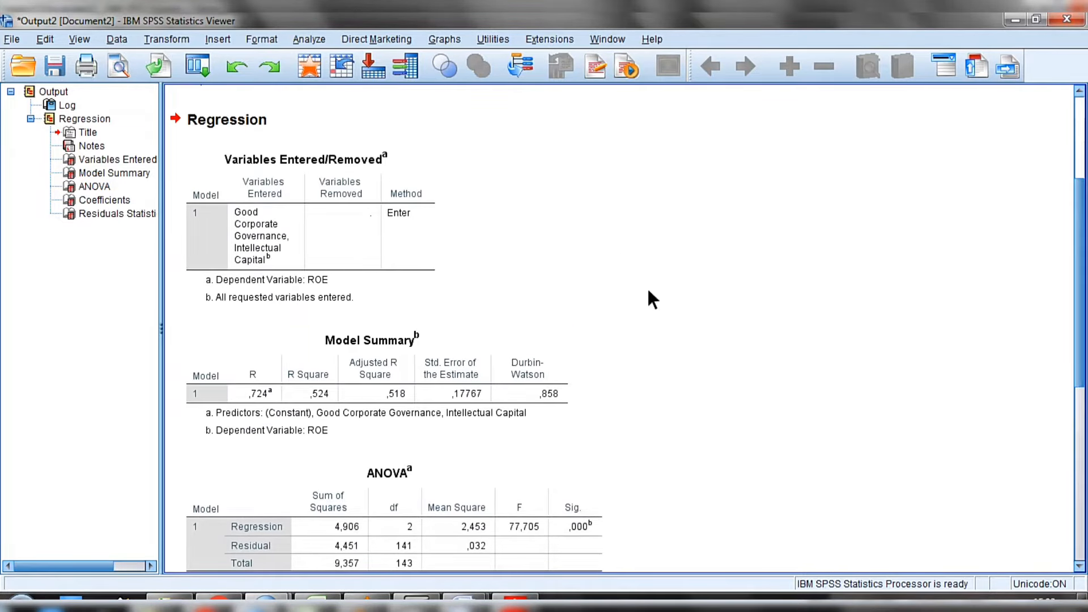
click(382, 341)
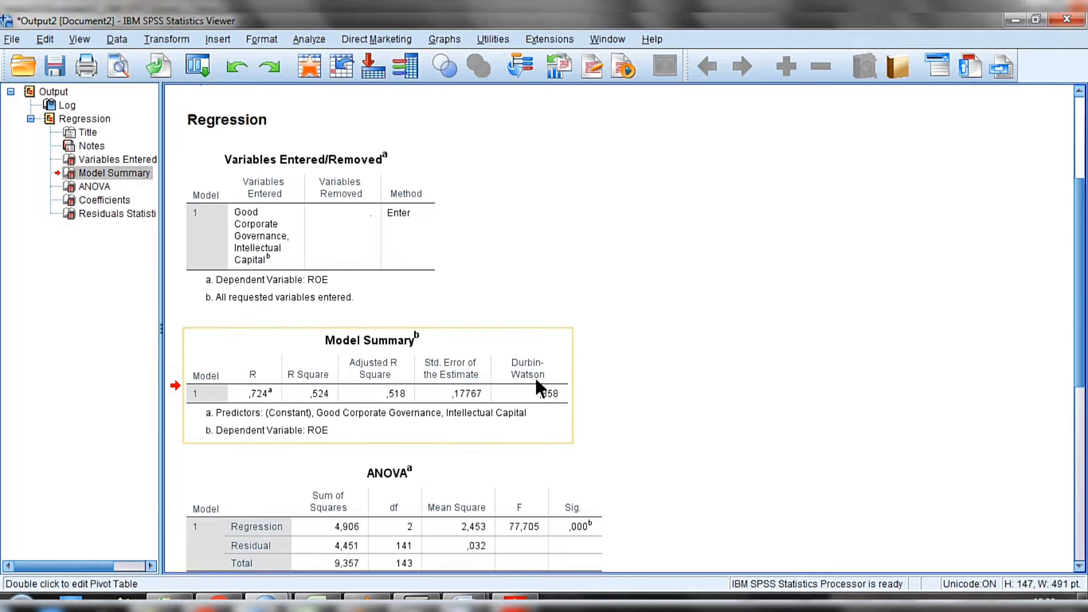
right_click(460, 363)
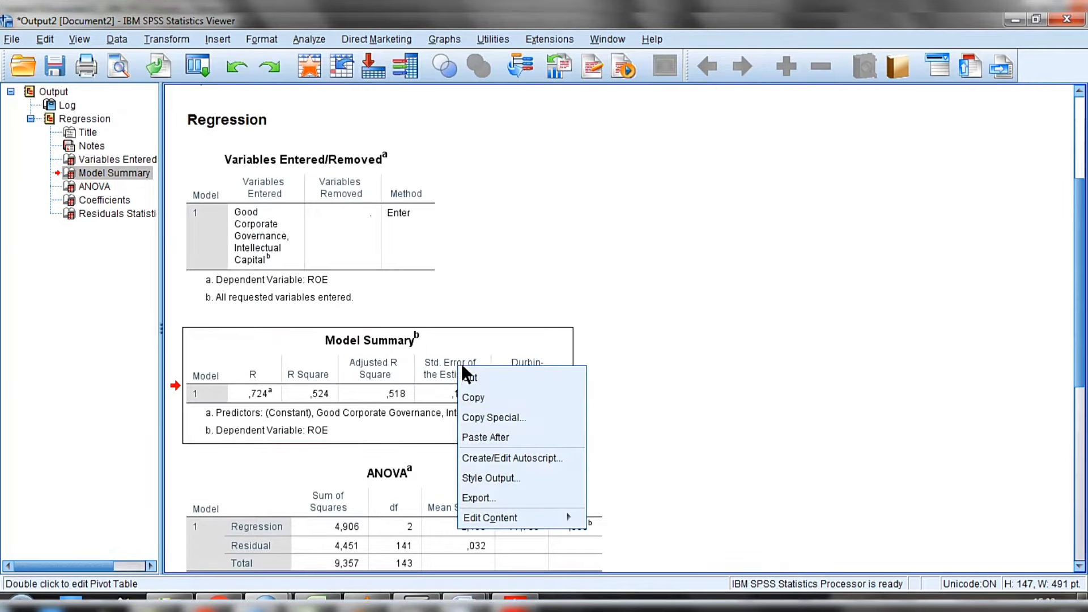
click(490, 392)
Switch to Document1 in Word and extend the SEBELUM line to read "SEBELUM DI UJI COCHRANE-ORCUTT".
mouse_move(463, 605)
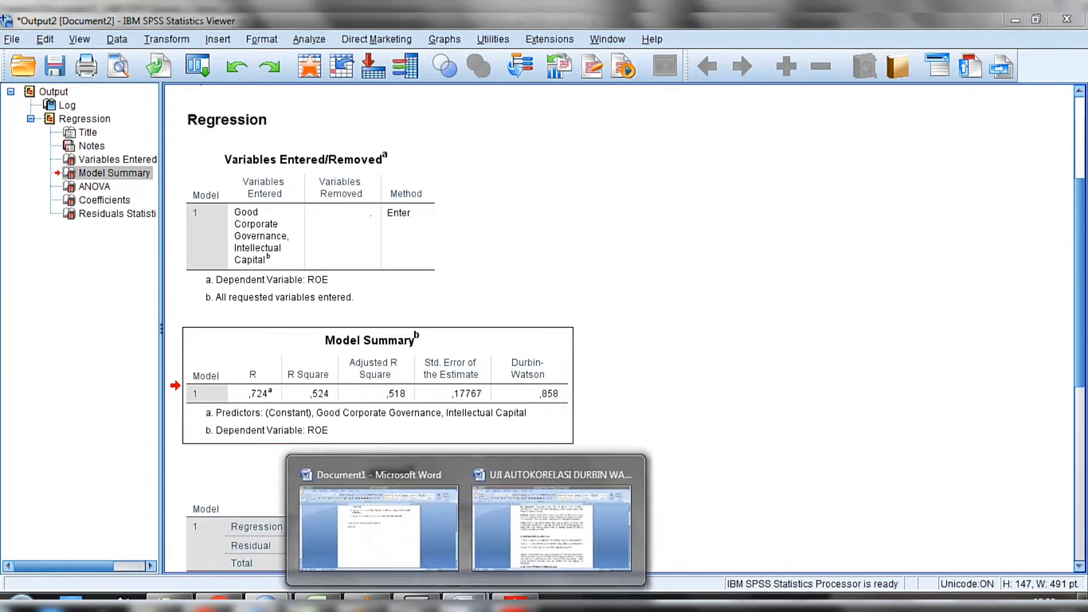
click(427, 561)
click(364, 328)
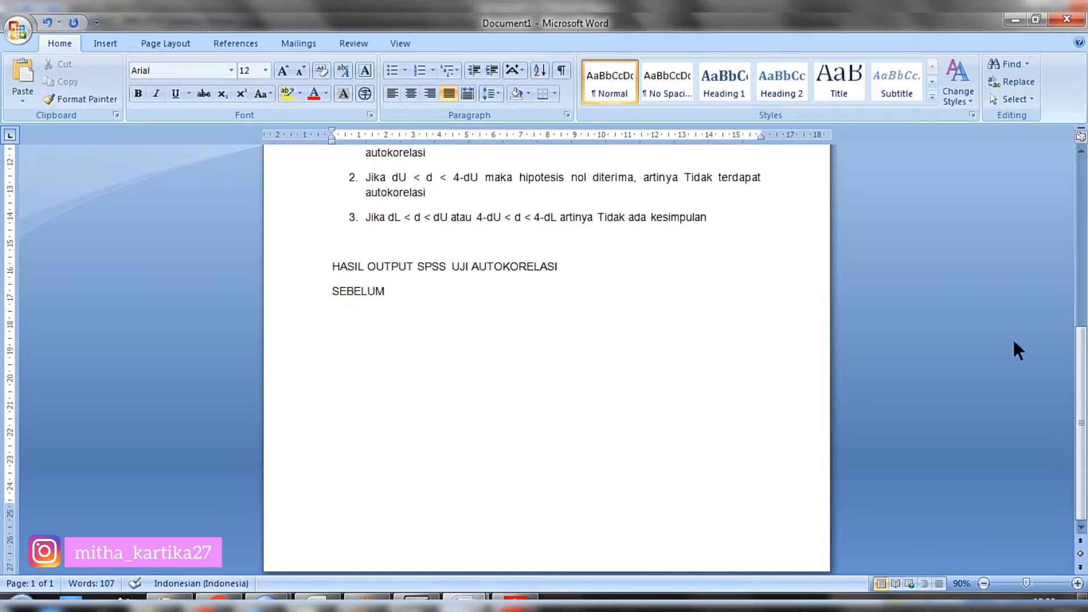
scroll(1079, 352, up, 9)
scroll(547, 360, up, 1)
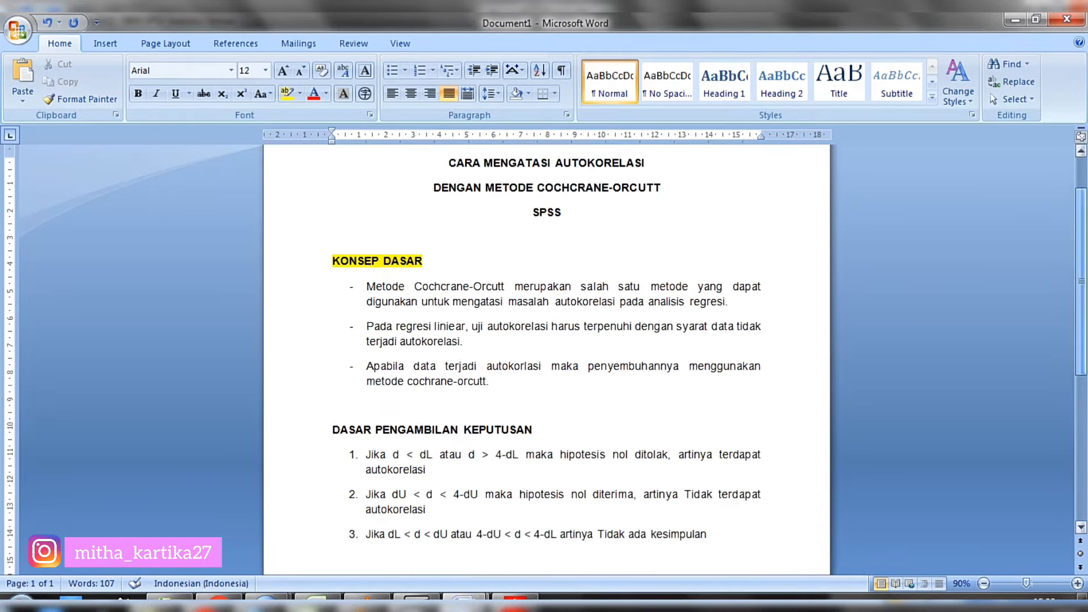
scroll(547, 360, down, 4)
scroll(643, 394, up, 1)
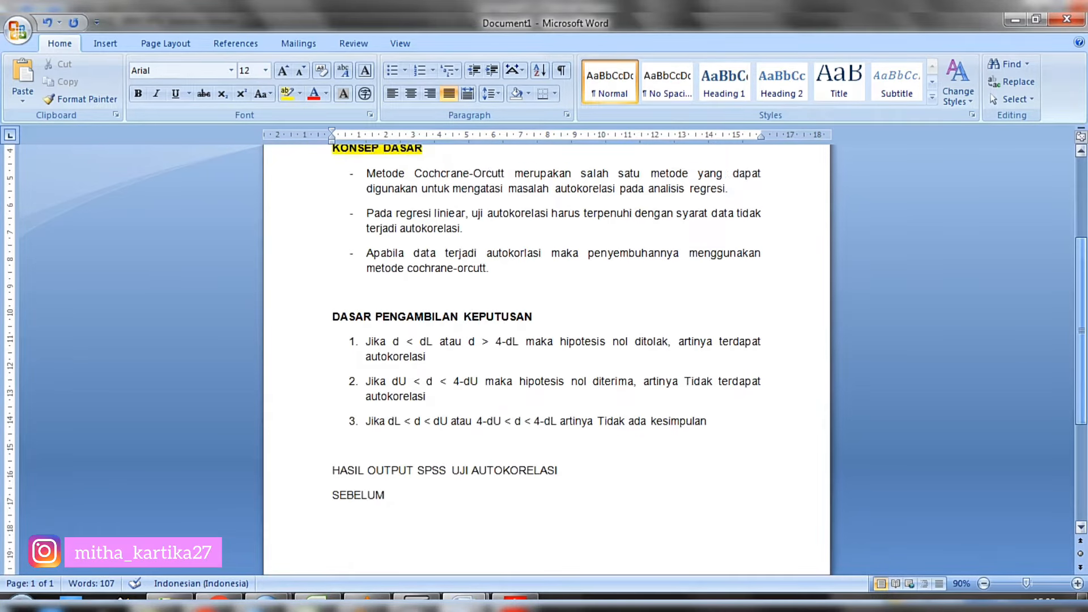
text(DI UJI)
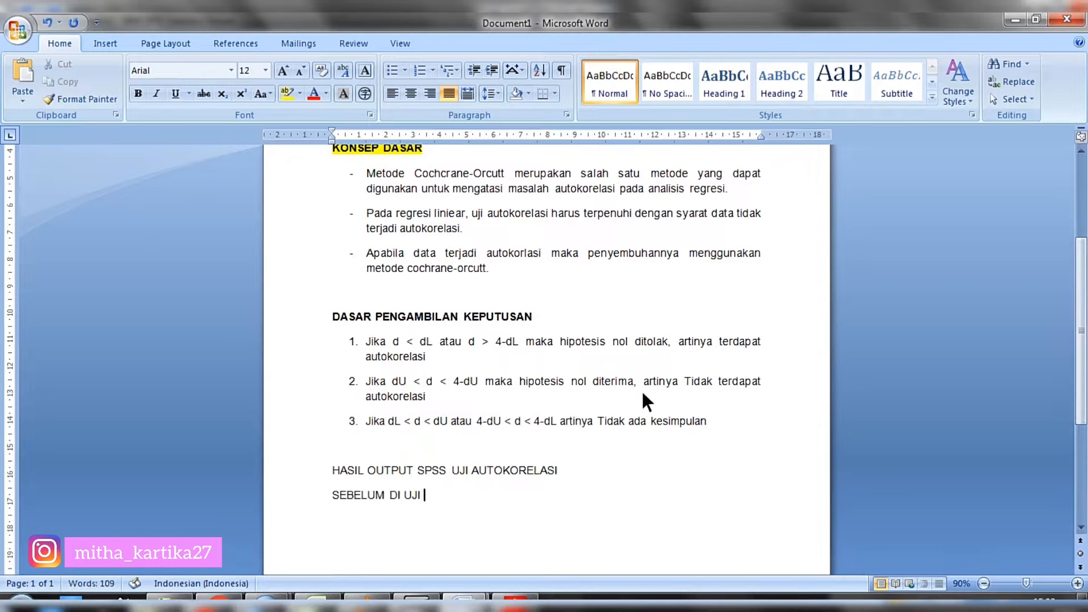
text( COCHRANE-ORCUTT)
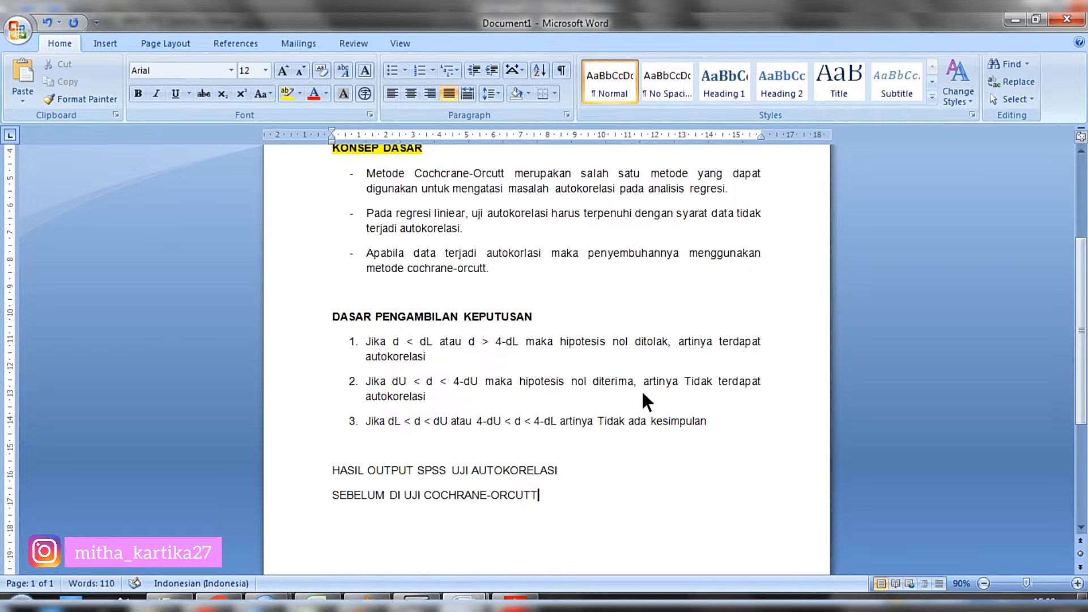
Paste the copied Model Summary table on a new line beneath the SEBELUM DI UJI COCHRANE-ORCUTT heading.
key(Return)
key(ctrl+v)
scroll(797, 493, down, 2)
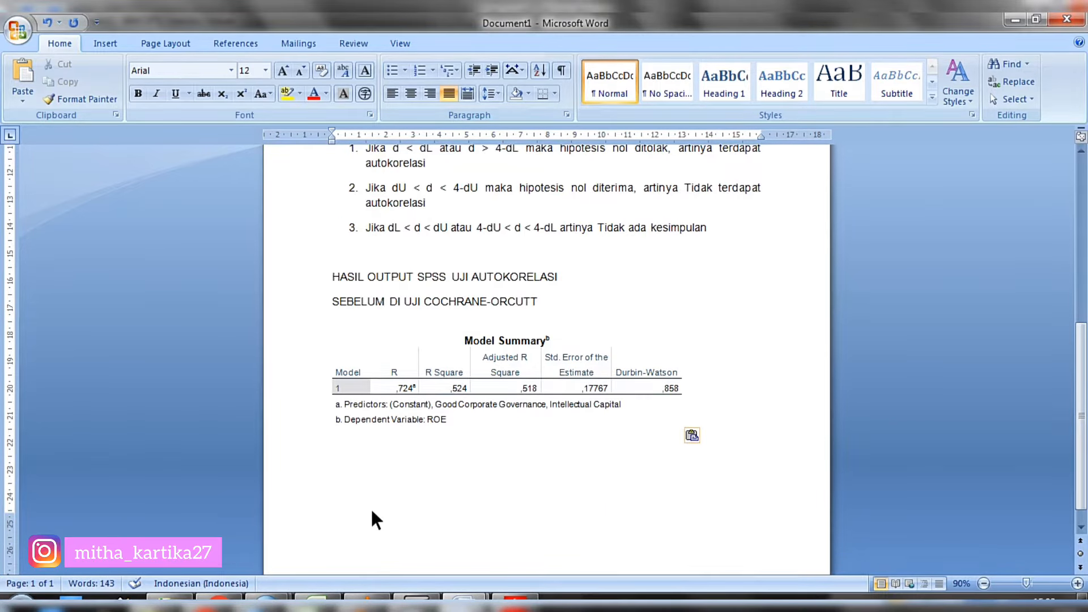
Write "Nilai DW (d) = 0,858" below the pasted Model Summary table.
text(Nilai D)
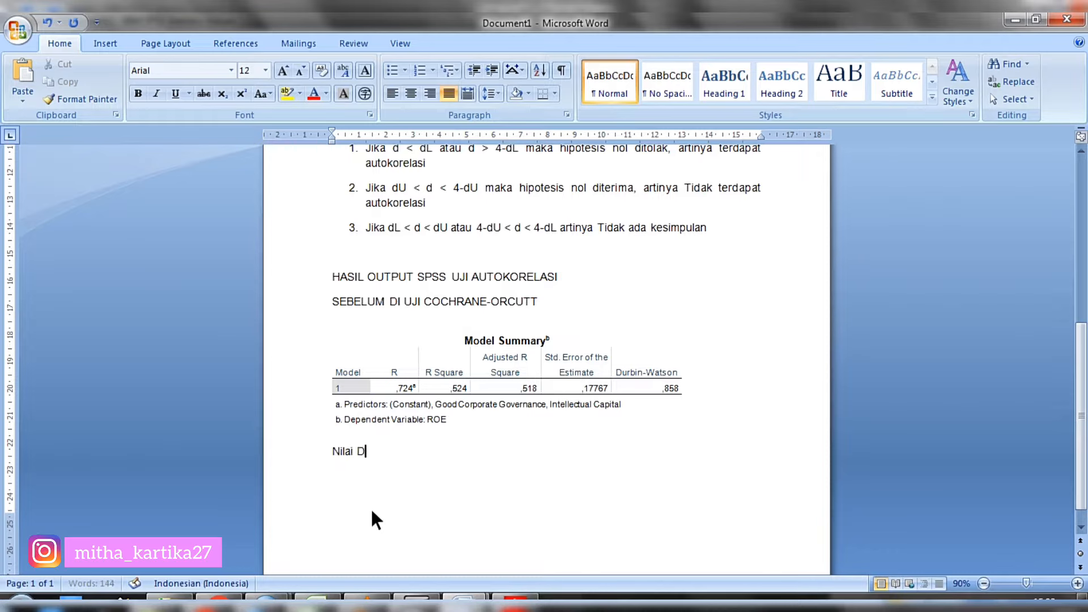
text(w)
key(BackSpace)
text(W (d) = 0,858)
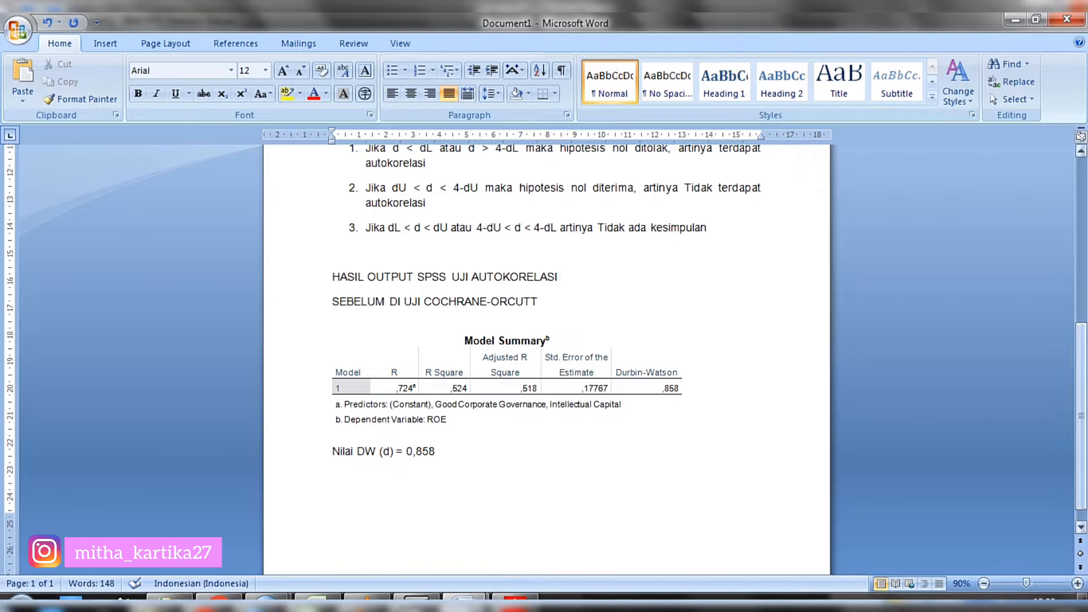
Add two separate lines for the DU and dL labels below the DW value.
scroll(546, 352, up, 6)
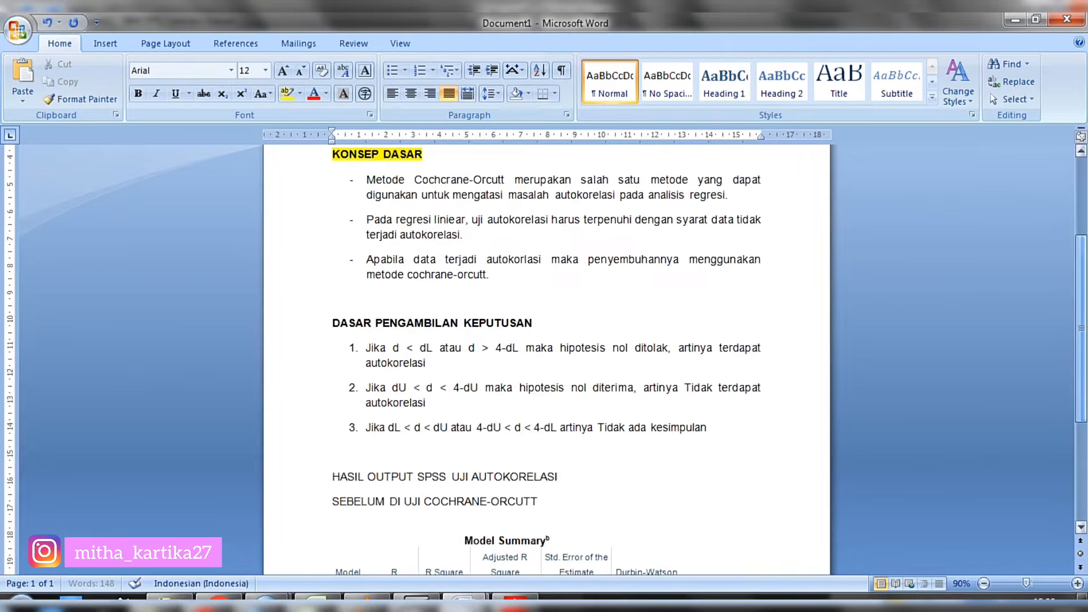
scroll(546, 352, down, 3)
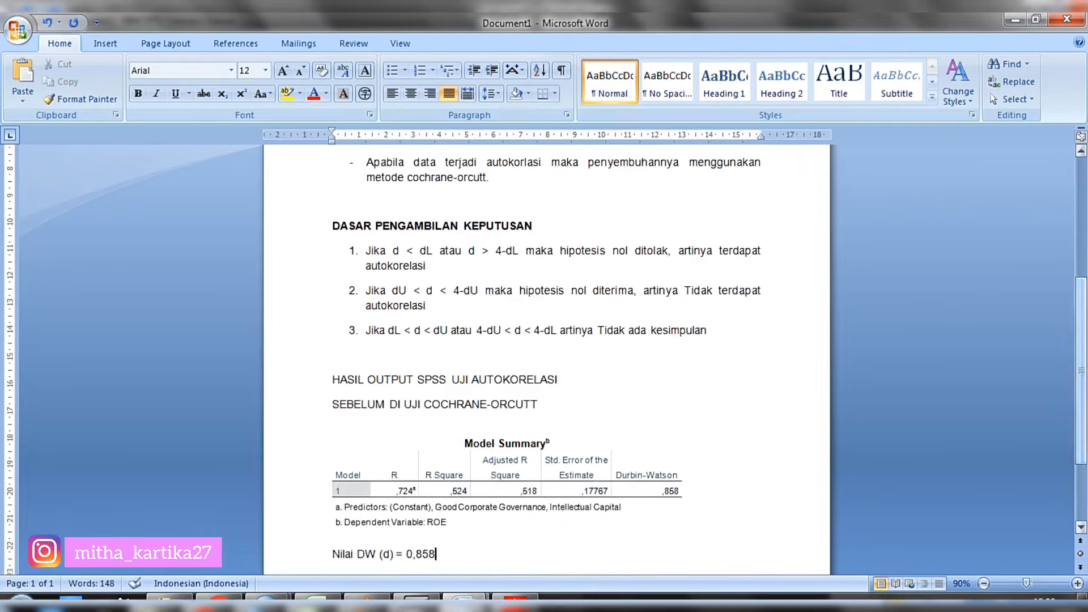
scroll(546, 351, down, 3)
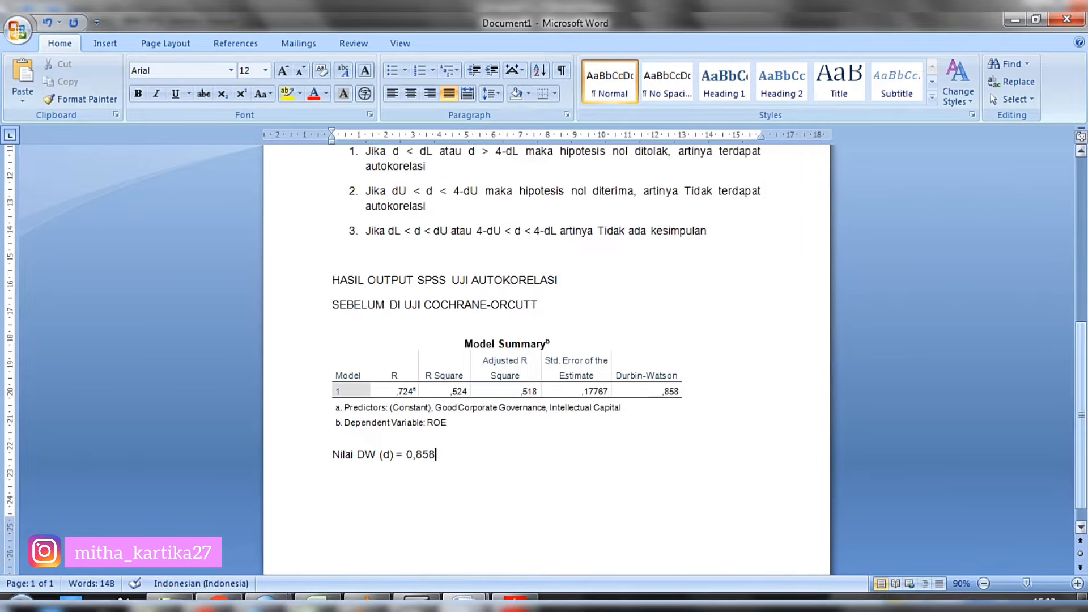
key(Return)
text(dU)
key(Return)
text(dL)
click(377, 482)
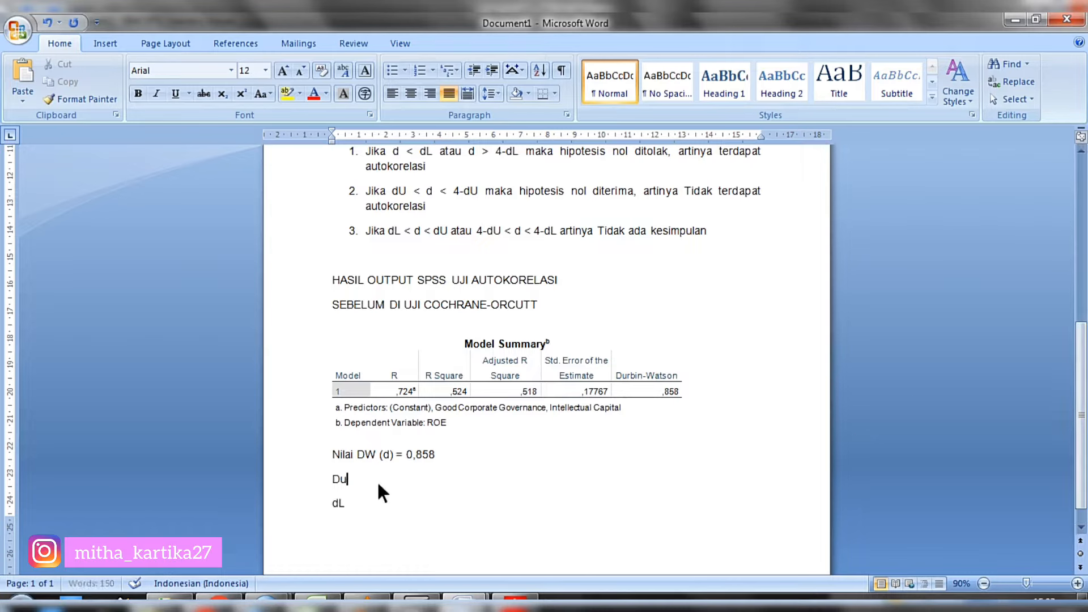
key(BackSpace)
text(U)
Switch to tabel-dw.pdf in Adobe Reader and look up the dL and dU limits for n = 144 and k = 2.
click(514, 601)
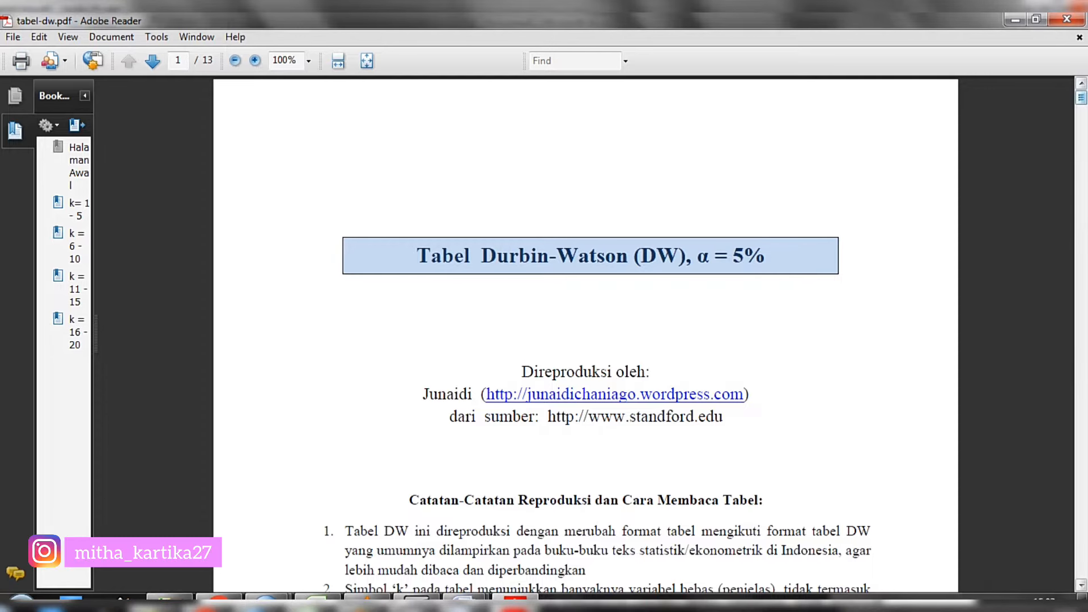
scroll(586, 335, down, 10)
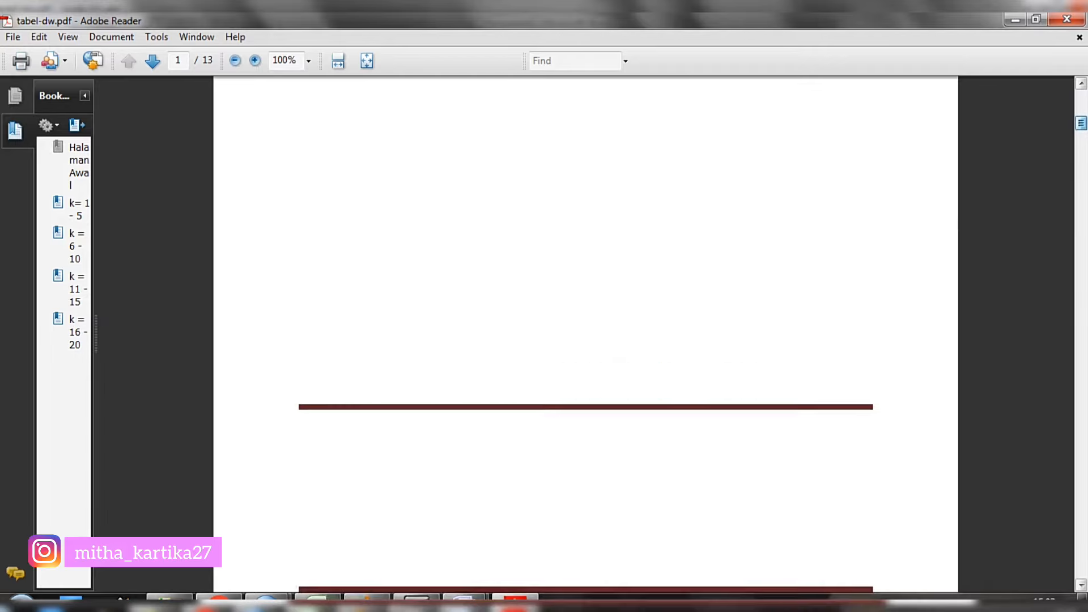
scroll(585, 334, down, 10)
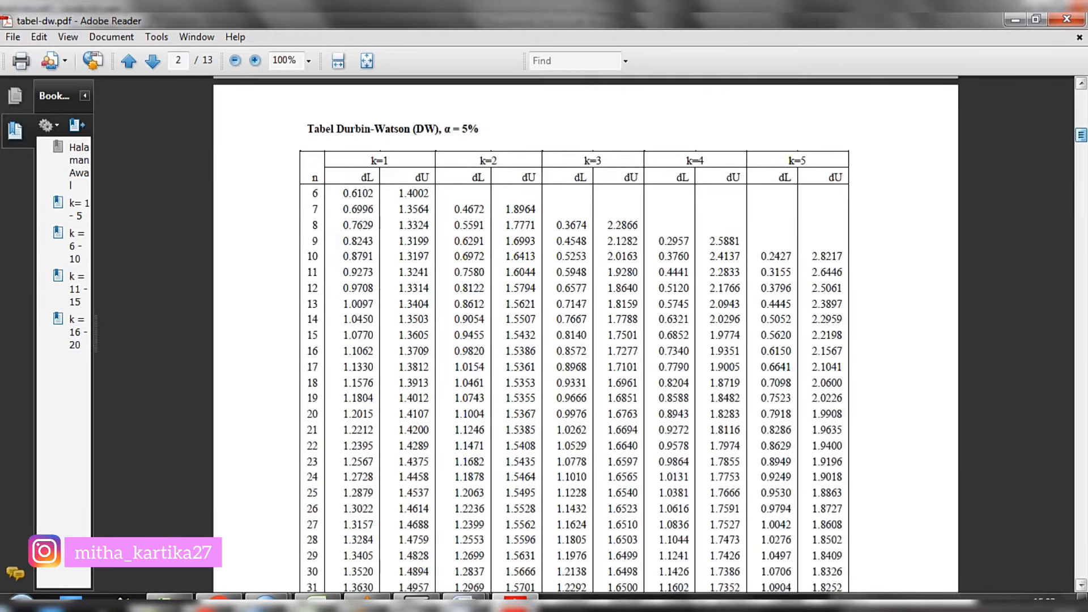
scroll(585, 335, down, 20)
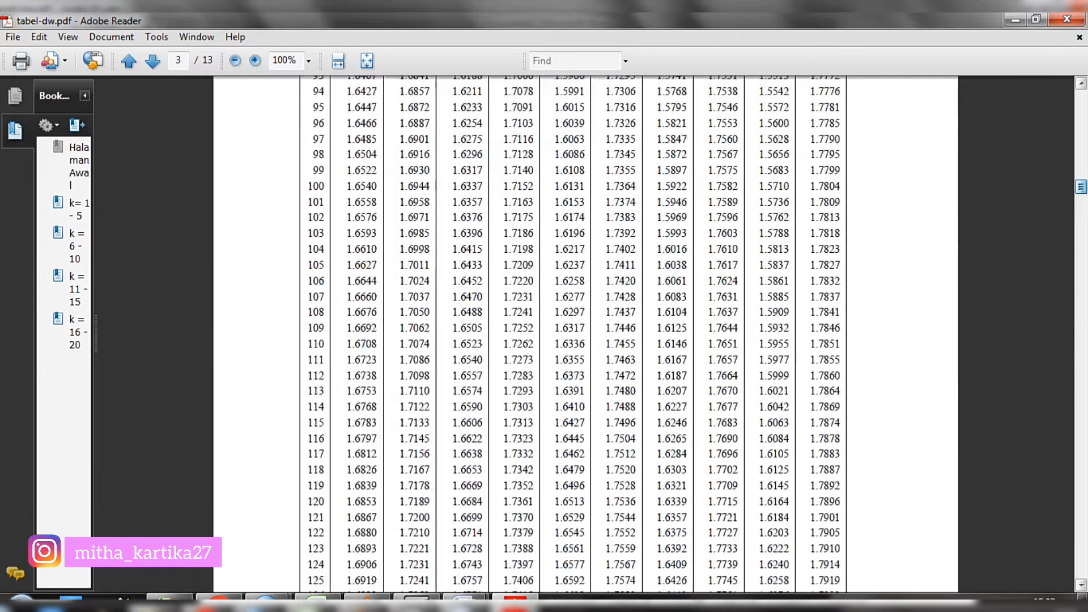
scroll(585, 334, down, 1)
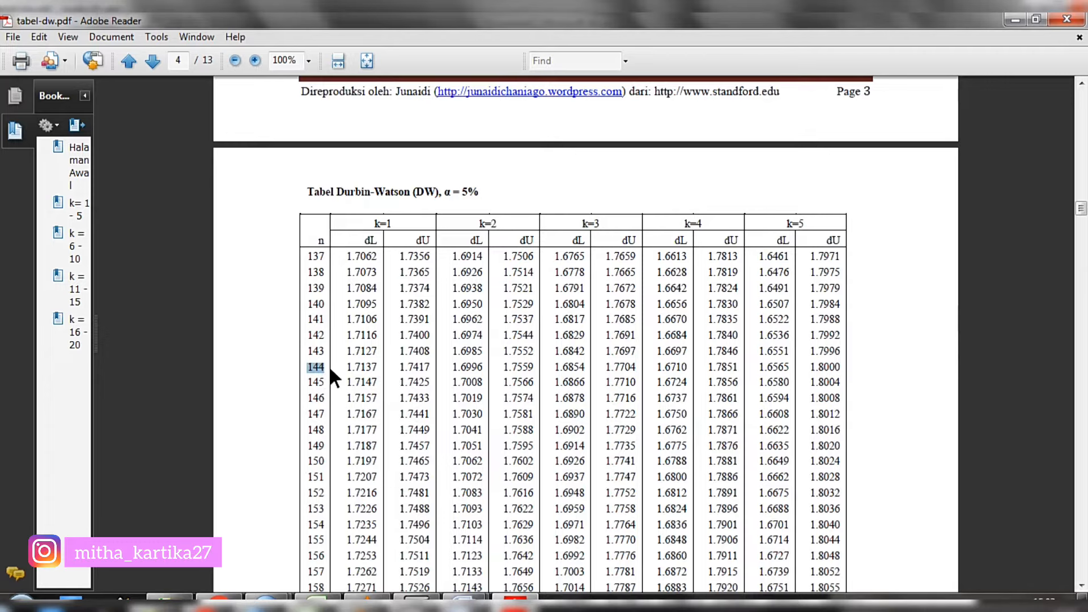
double_click(485, 223)
drag(453, 366, 499, 368)
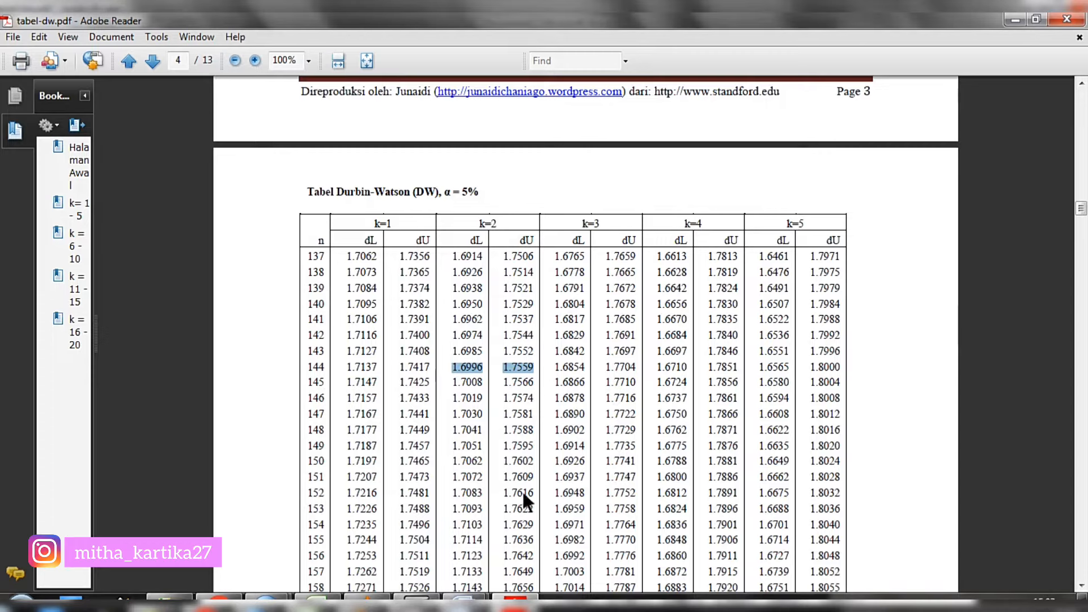
Return to Document1 in Word, correct the DU label to dU, and enter "= 1,7559" tabbed beside it.
mouse_move(463, 605)
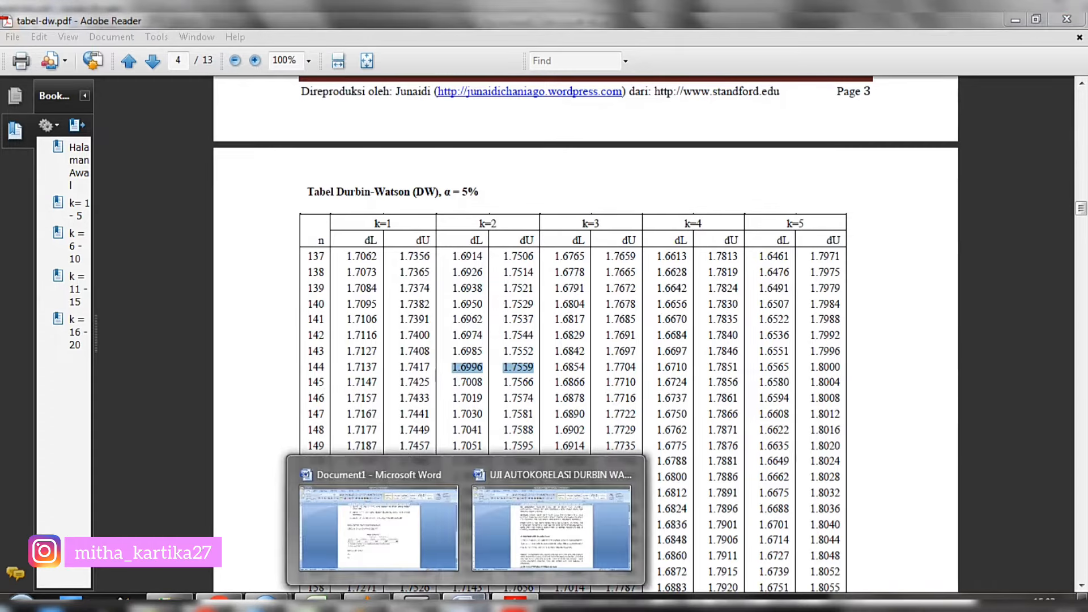
click(357, 504)
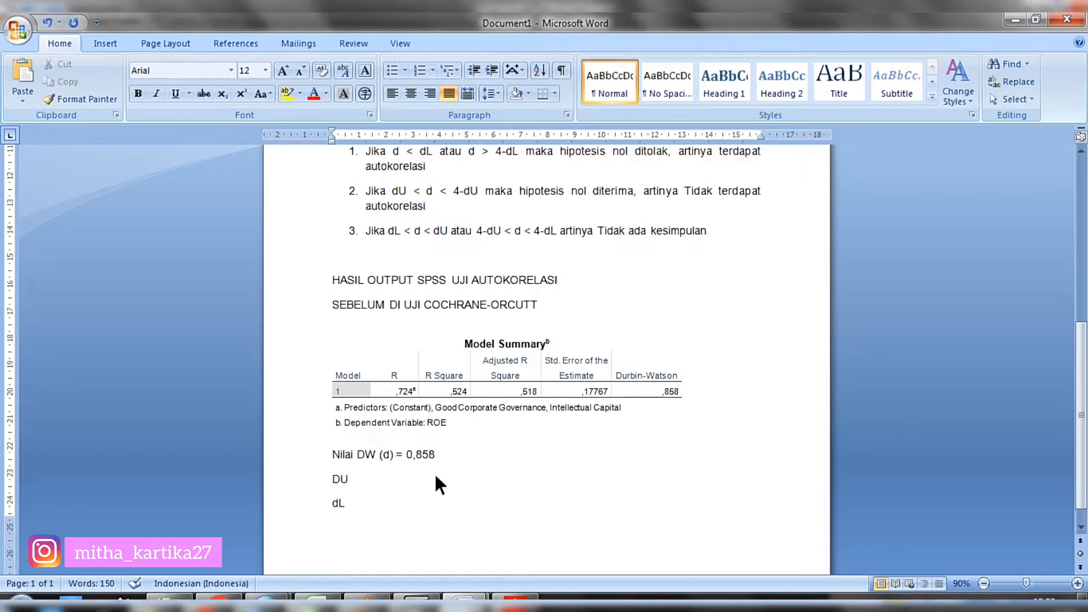
key(Left)
key(BackSpace)
text(d)
key(Right)
key(Tab)
key(Tab)
text(= 1,7559)
Enter "= 1,6996" beside the dL label, aligned with the dU value above.
click(399, 502)
key(Tab)
key(Tab)
text(= 1,6996)
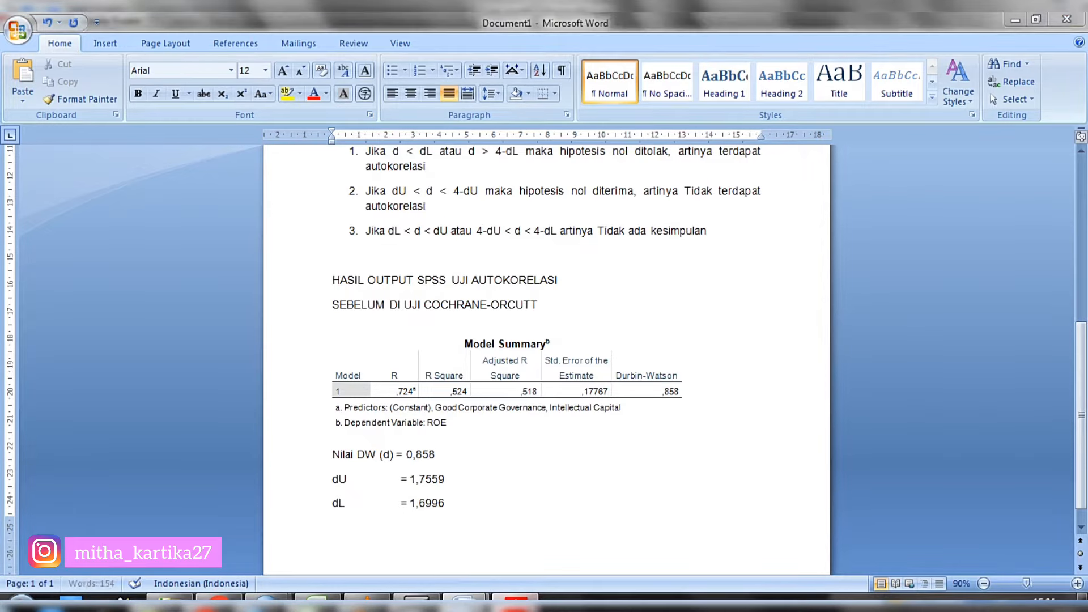
Recheck the n = 144, k = 2 limits in tabel-dw.pdf and compare them with the DW and dU lines in Document1.
click(502, 599)
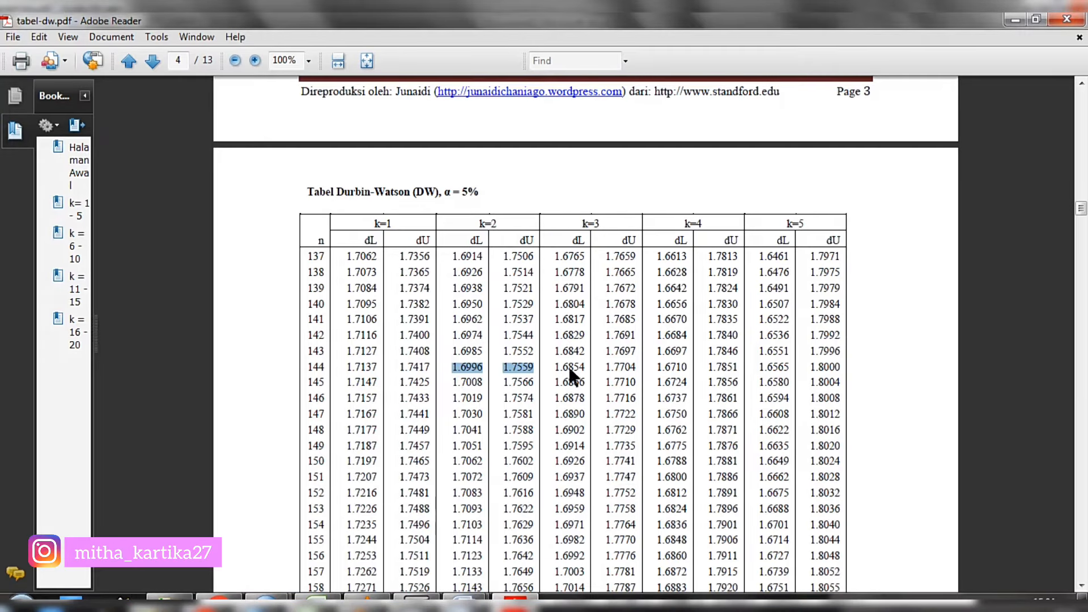
click(464, 600)
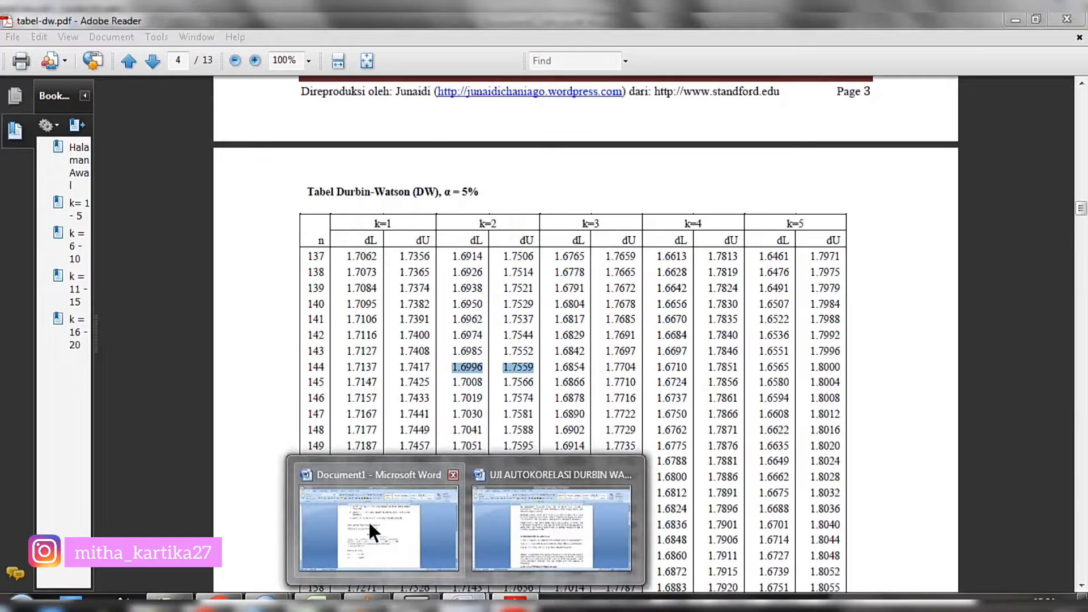
click(369, 520)
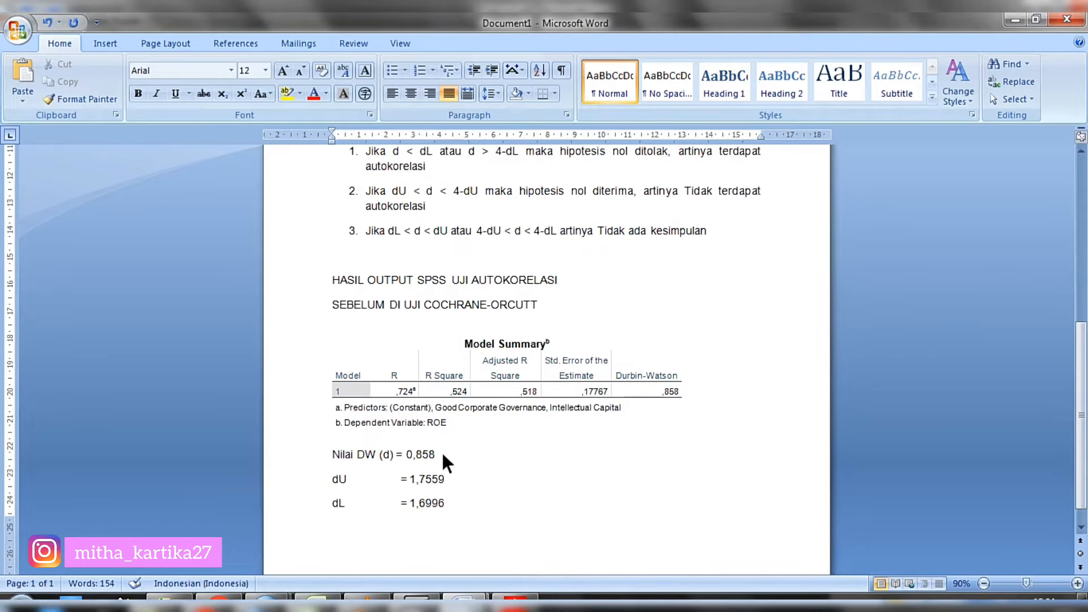
drag(441, 453, 336, 449)
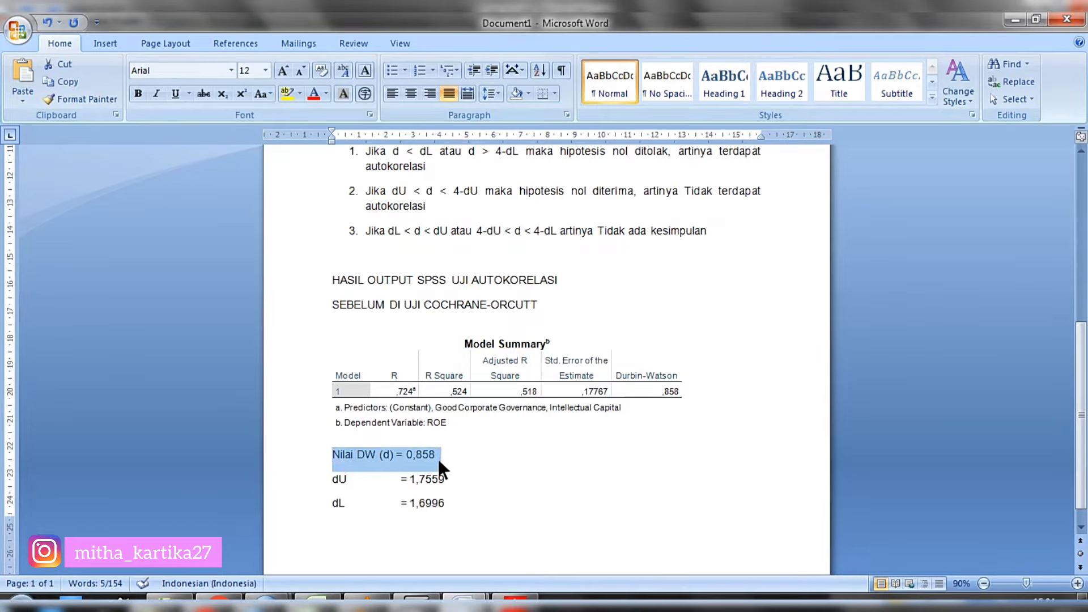
key(ctrl+c)
drag(453, 479, 333, 478)
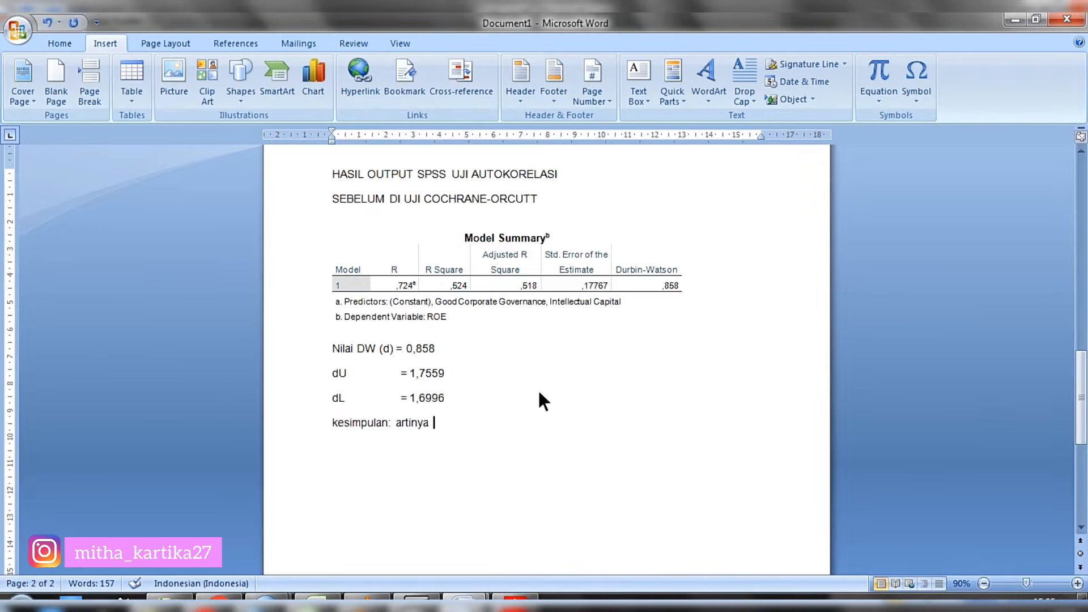
Complete the conclusion line to read "kesimpulan: artinya d < dL maka terjadi gejala autokorelasi.".
text(d < Dl maka terjadi gejala autokorelasi)
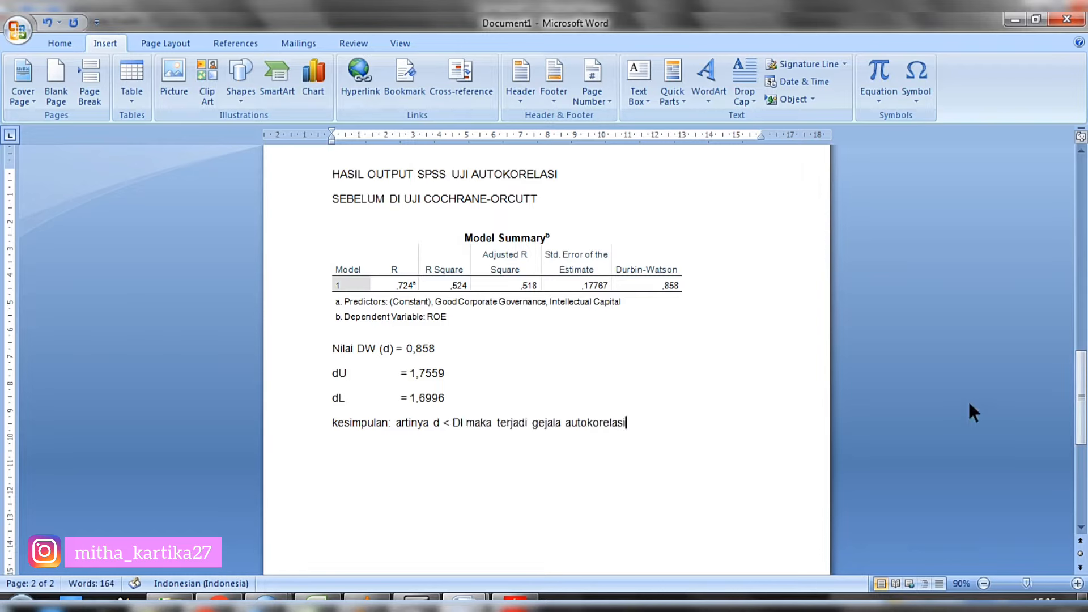
double_click(458, 423)
text(dL)
click(649, 417)
text(.)
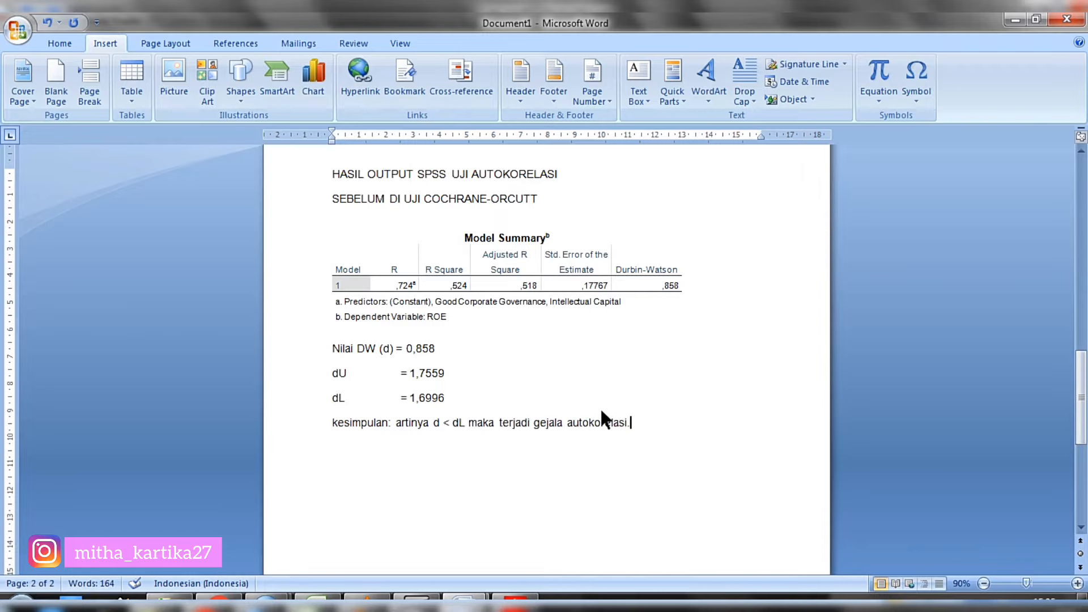
Review the no-autocorrelation requirement under KONSEP DASAR and decision rule 2 under DASAR PENGAMBILAN KEPUTUSAN.
drag(1080, 357, 1080, 181)
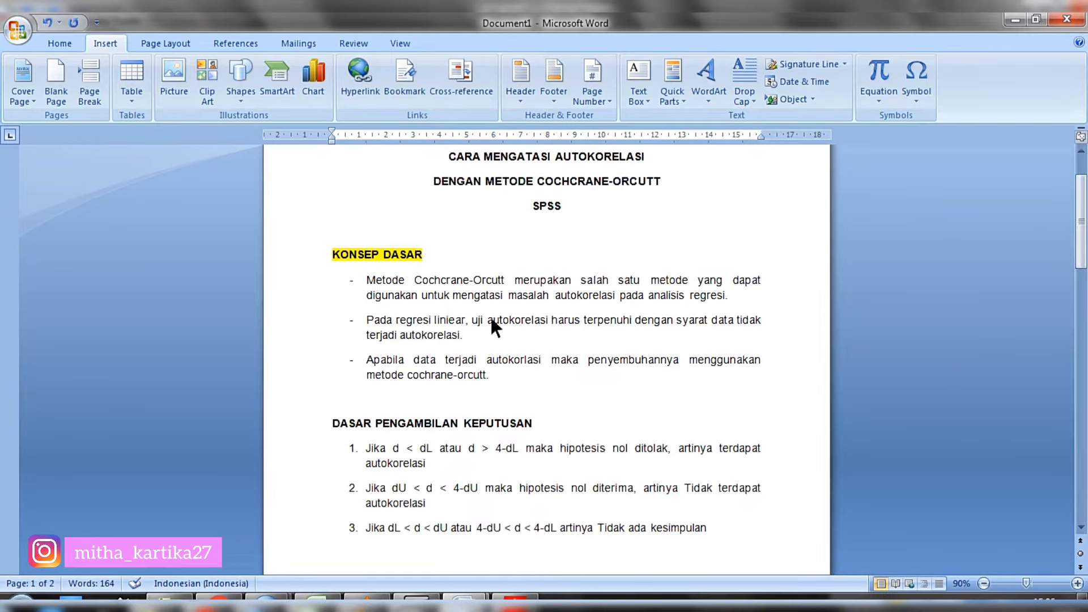
drag(505, 323, 513, 331)
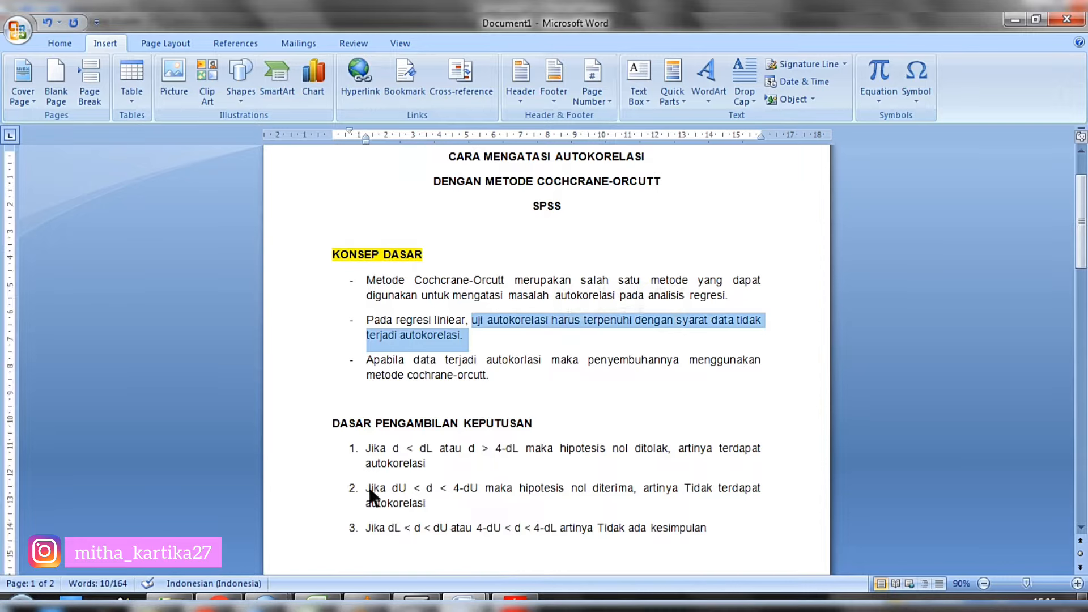
drag(368, 488, 440, 497)
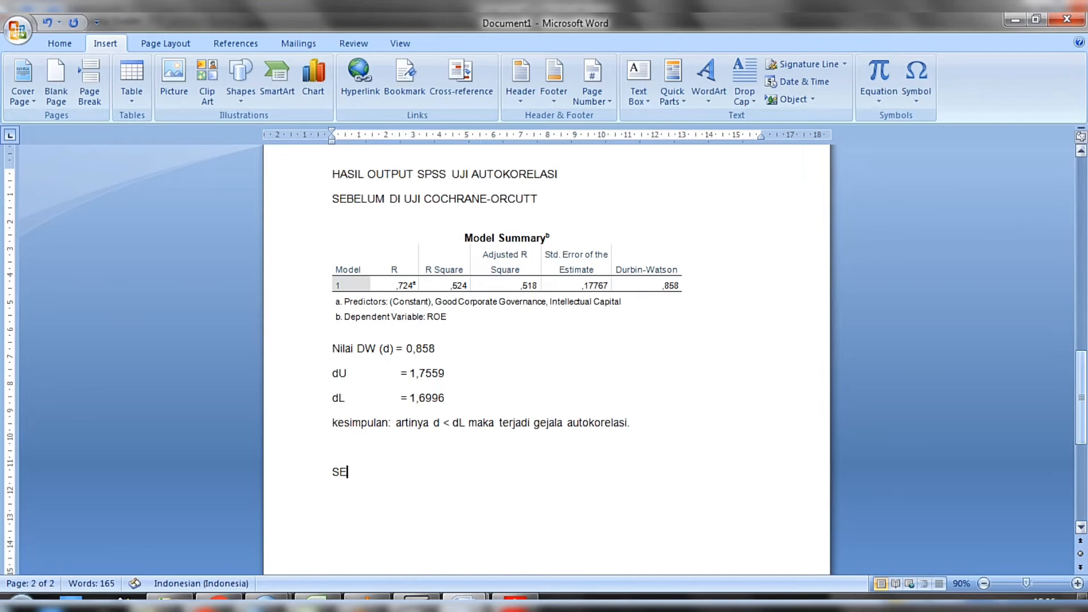
Add the heading "SESUDAH DI UJI COCHRANE-ORCUTT" below the conclusion line, reusing the wording of the earlier heading.
text(SUDAH DI)
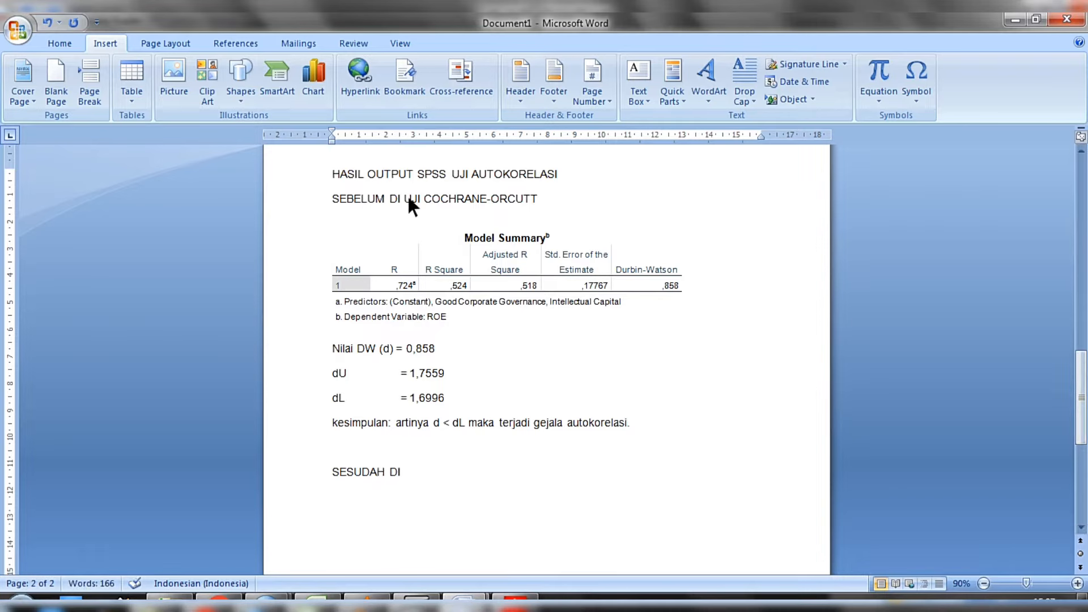
drag(406, 199, 532, 200)
key(ctrl+c)
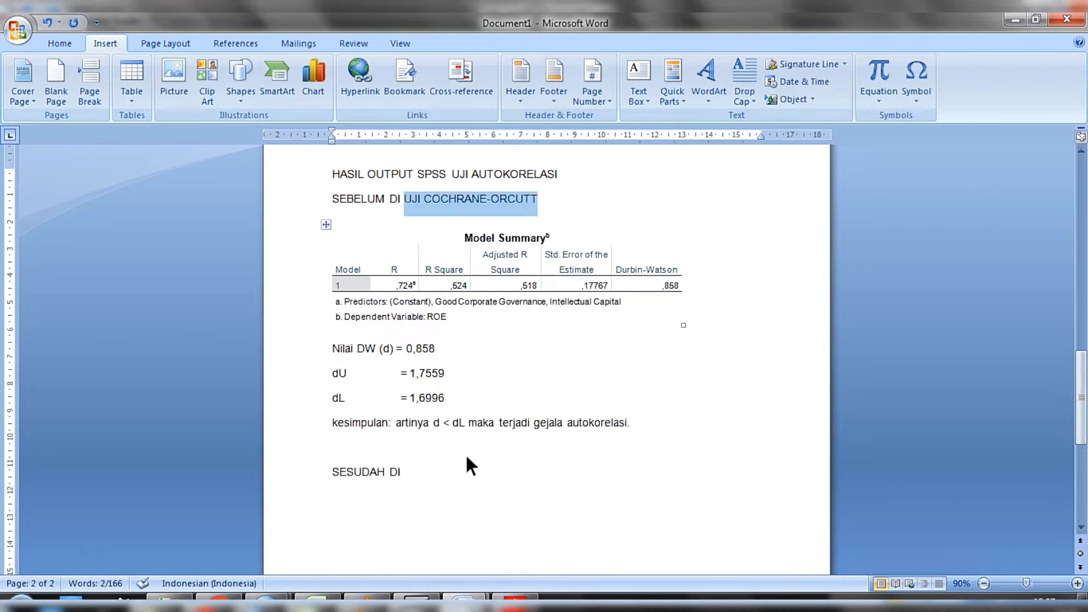
click(461, 474)
key(ctrl+v)
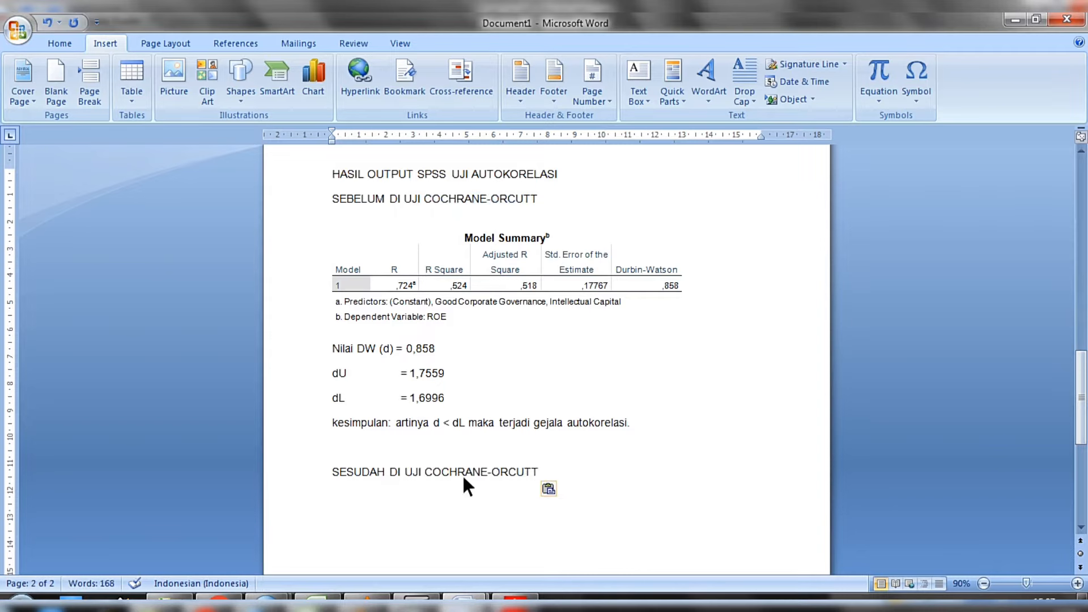
key(Return)
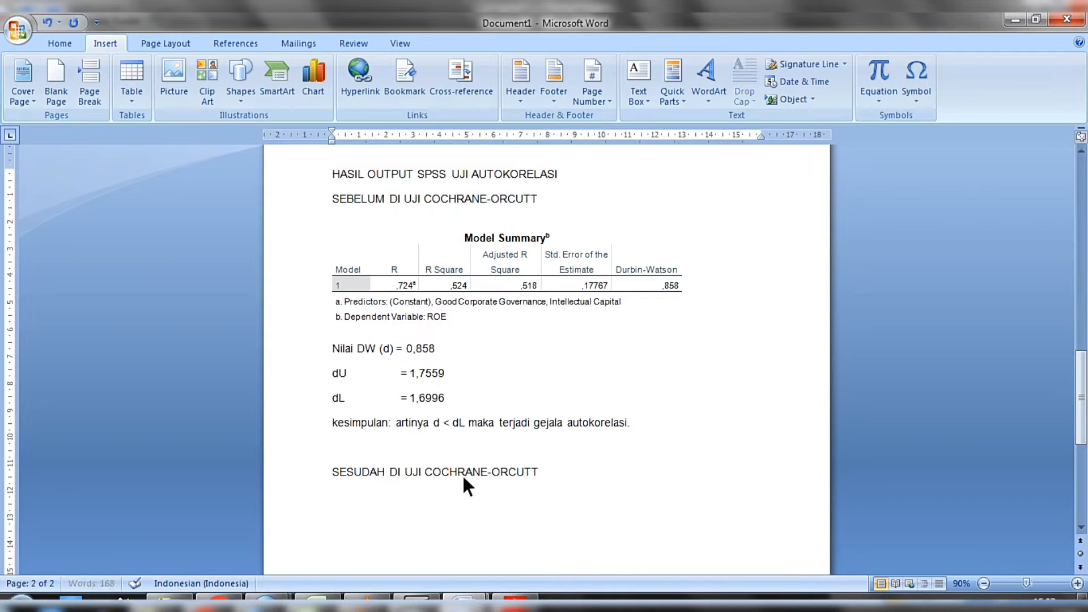
Switch to the SPSS dataset Untitled4 and set up a Compute Variable with the target variable LAG_RES.
mouse_move(258, 602)
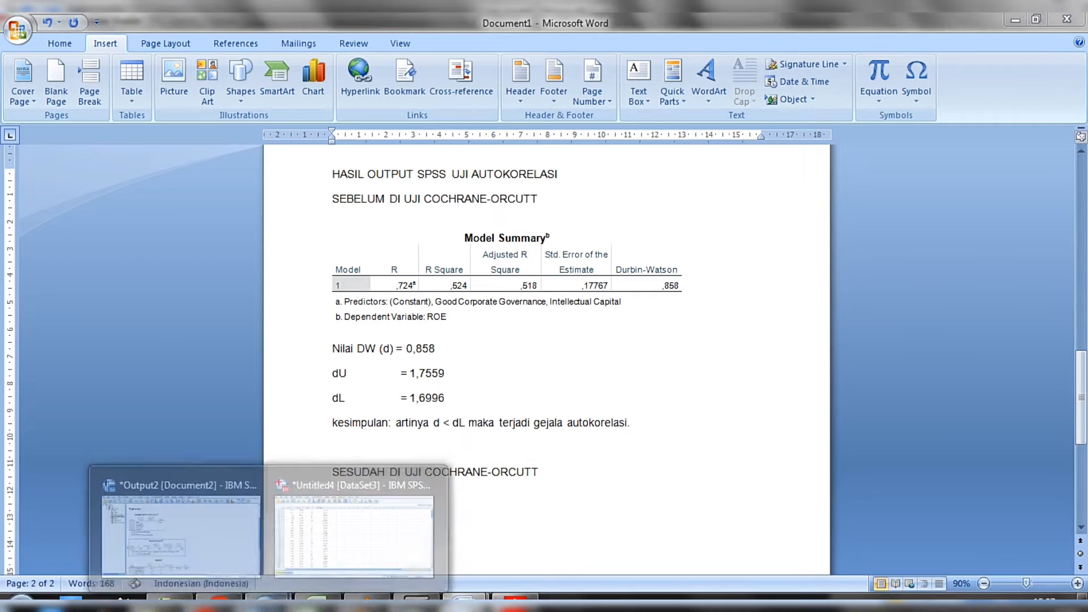
click(334, 548)
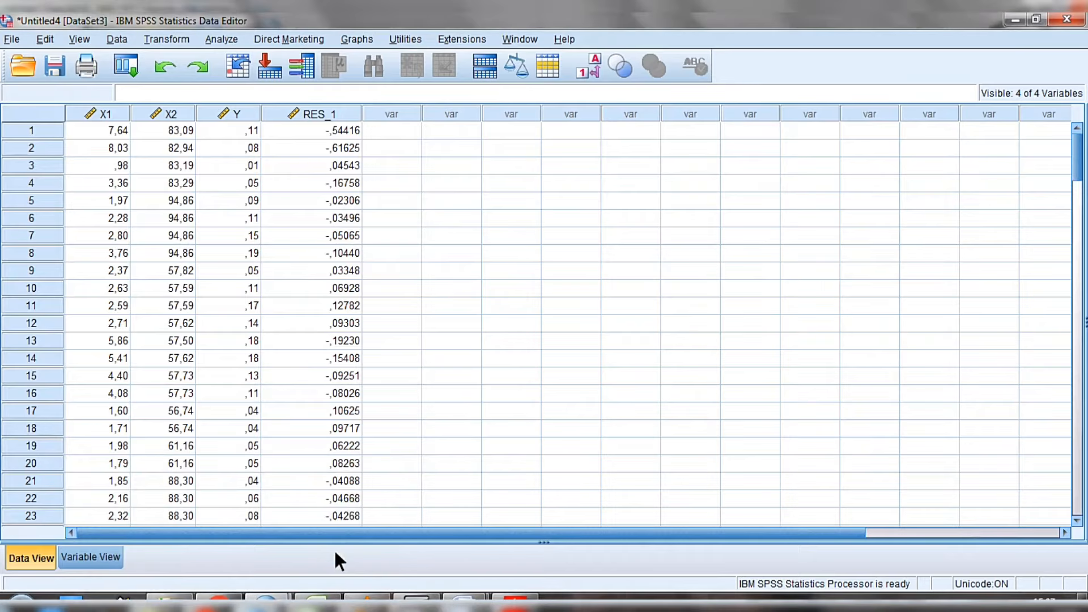
click(182, 39)
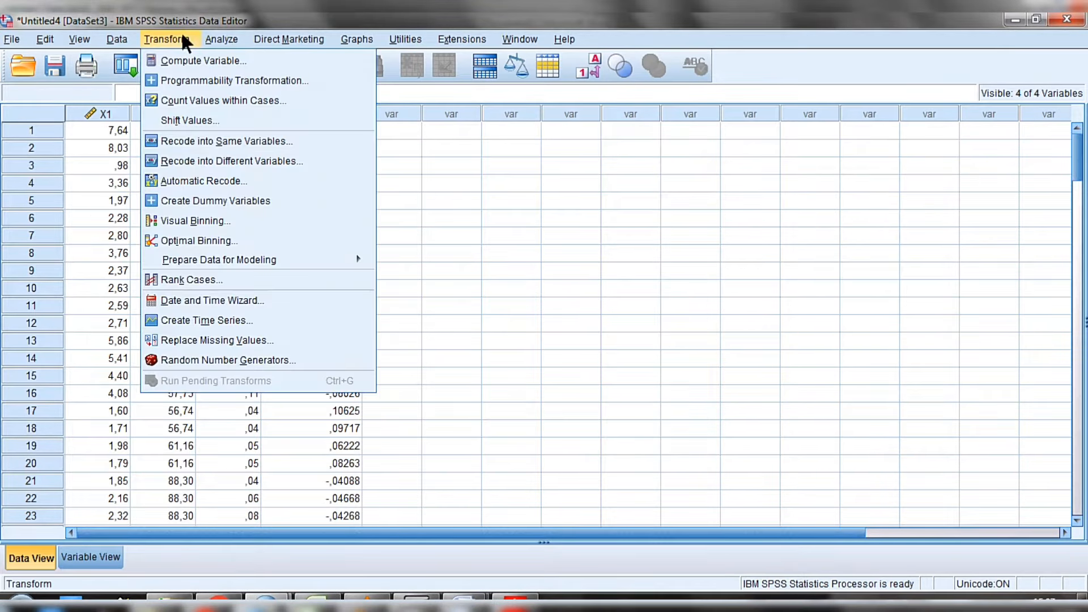
click(204, 57)
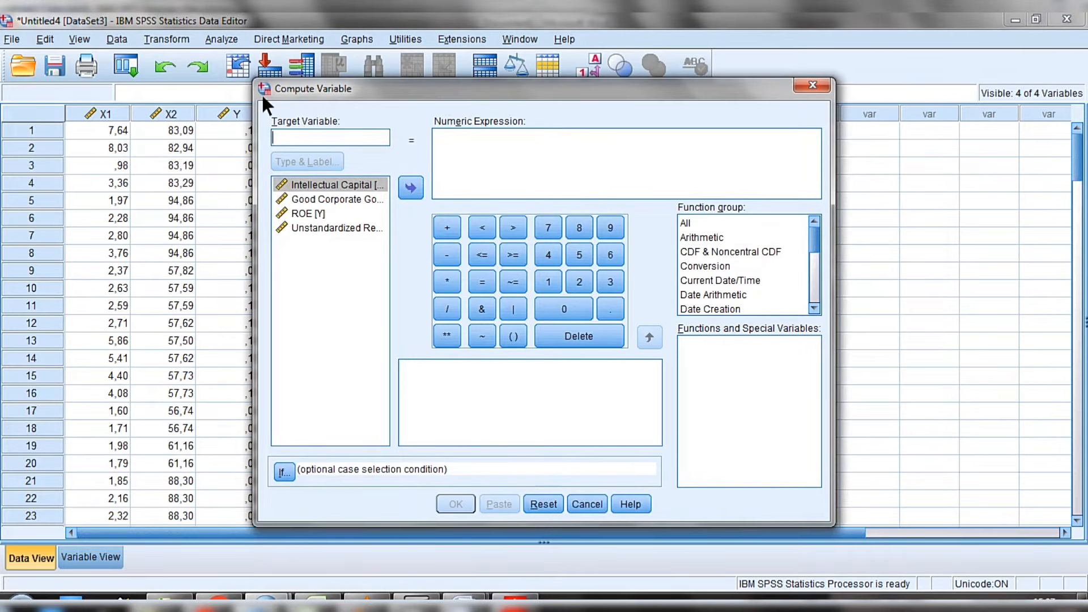
text(LAG_RES)
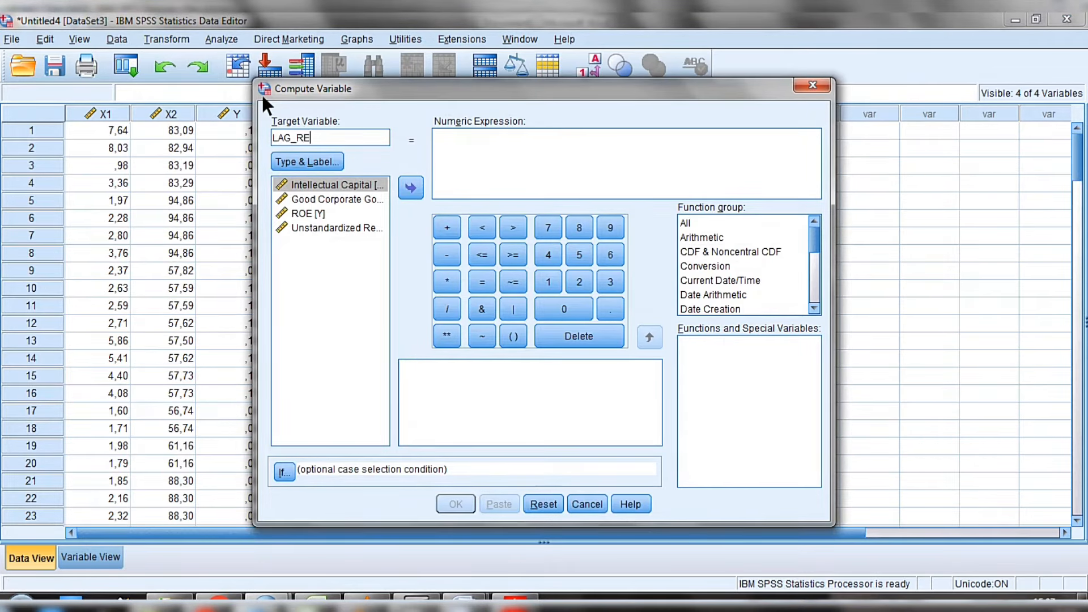
Compute LAG_RES with the expression LAG(RES_1), using the Lag(1) function on the unstandardized residual, and return to the dataset.
click(471, 141)
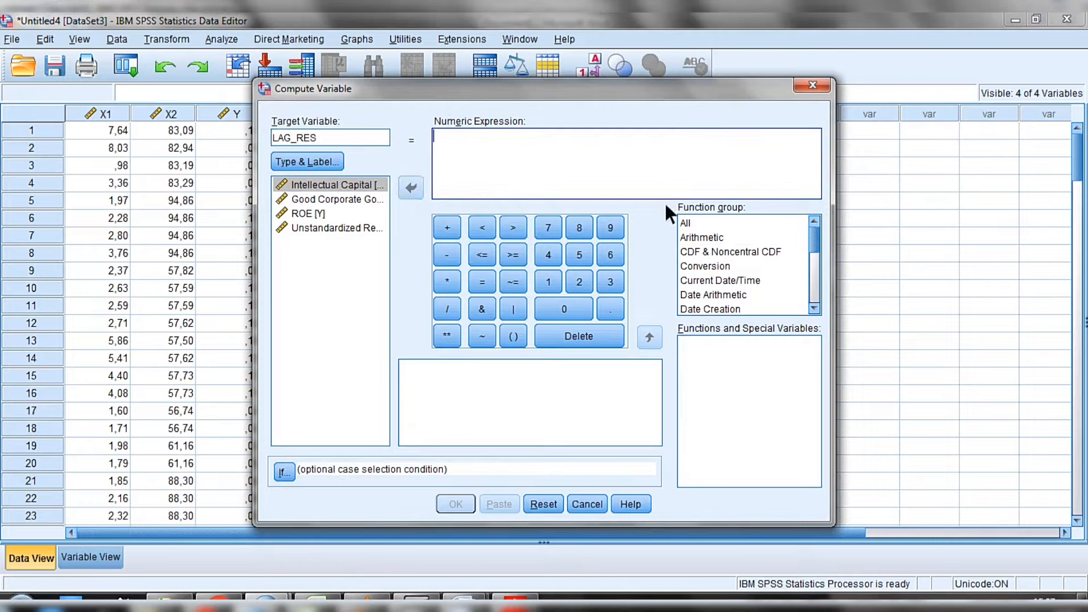
click(715, 223)
drag(816, 349, 736, 392)
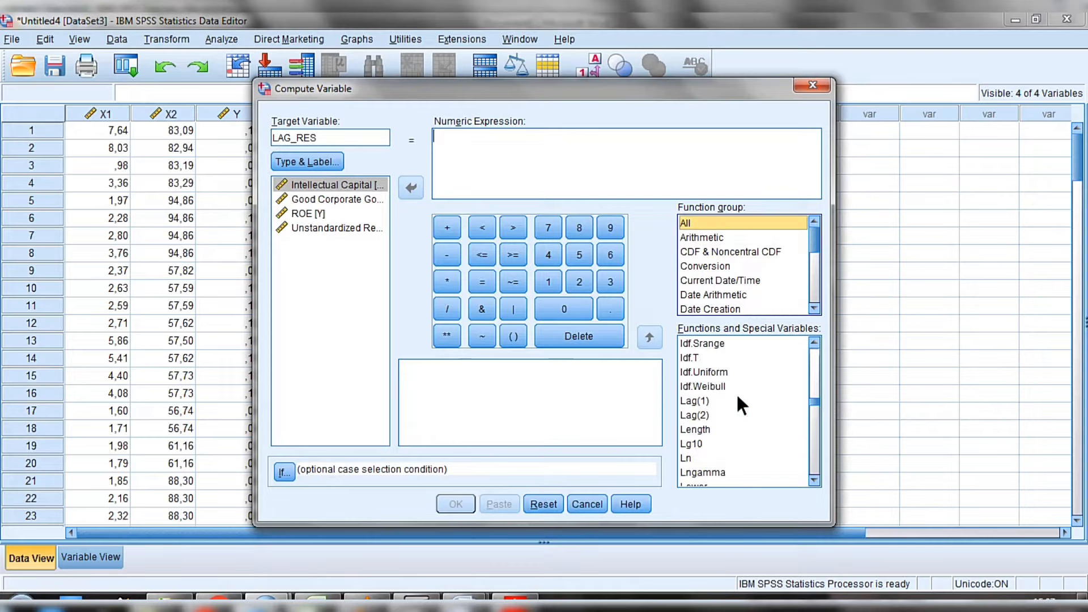
click(712, 397)
click(658, 335)
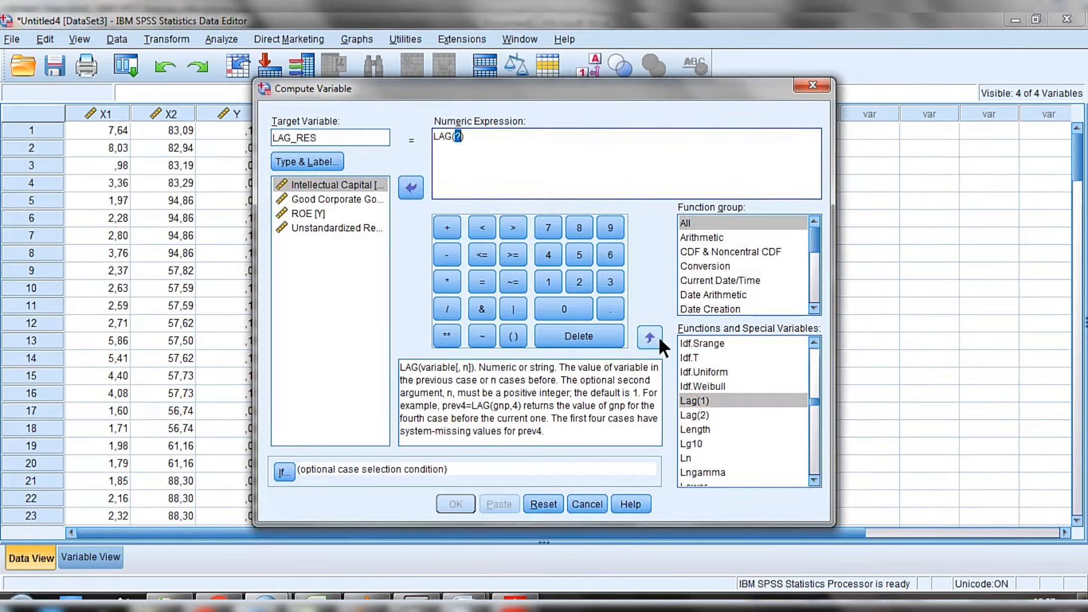
click(366, 228)
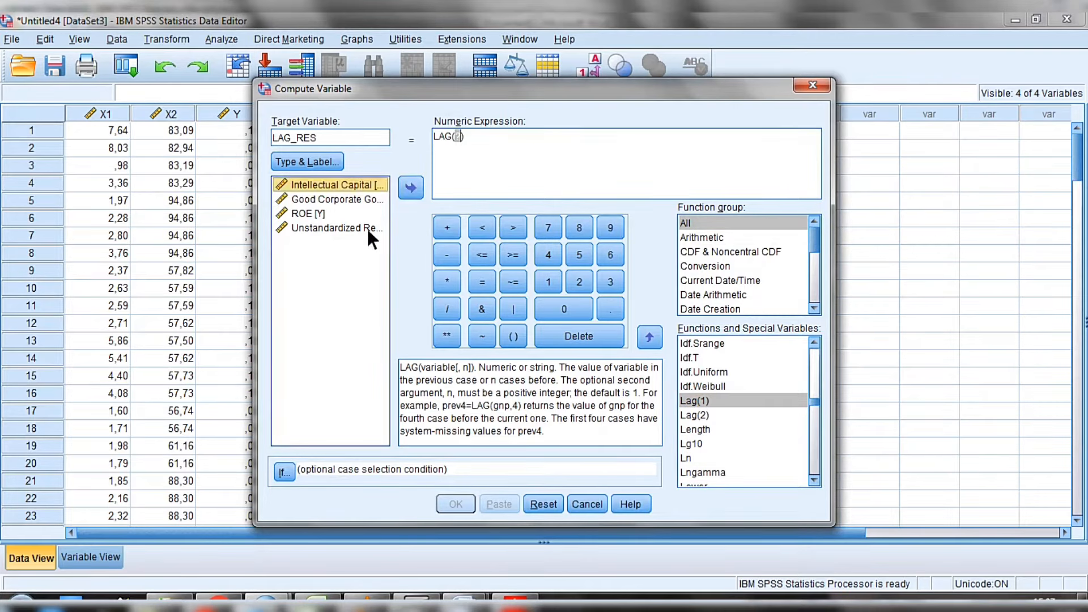
click(417, 184)
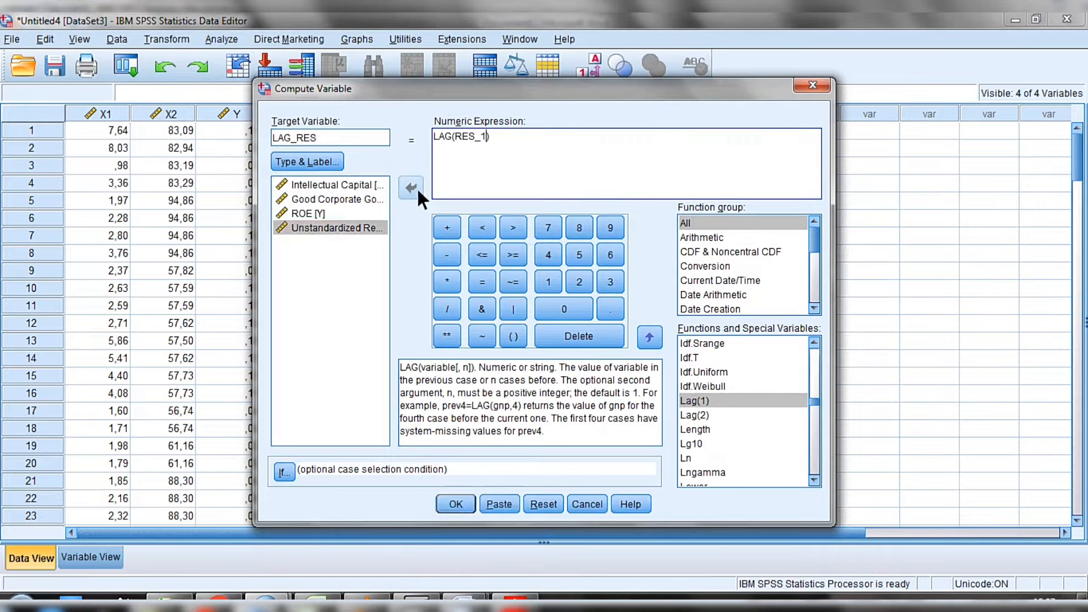
key(Return)
mouse_move(265, 602)
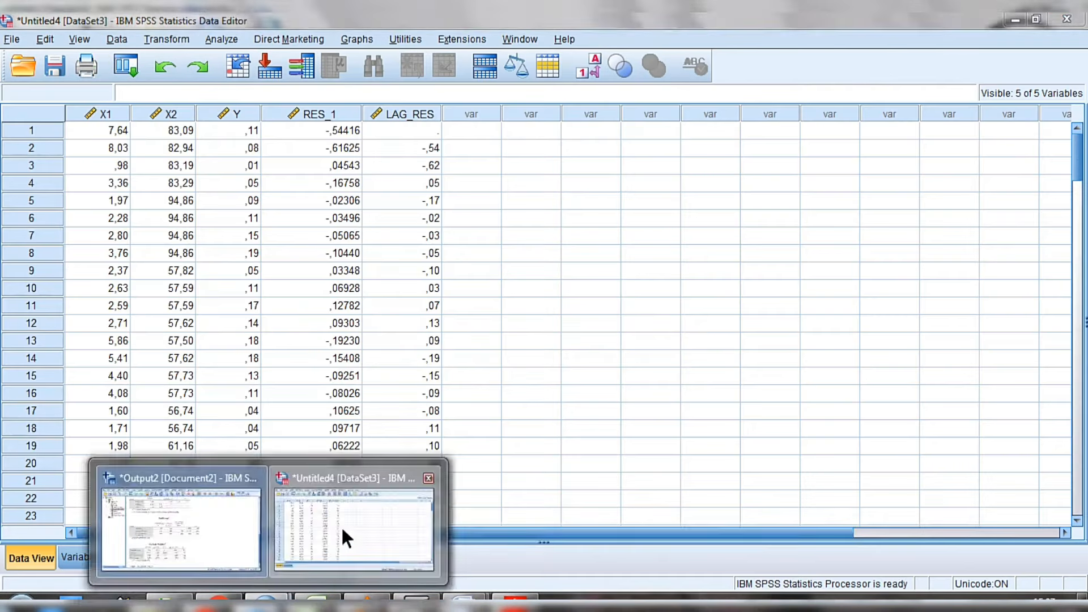
click(341, 525)
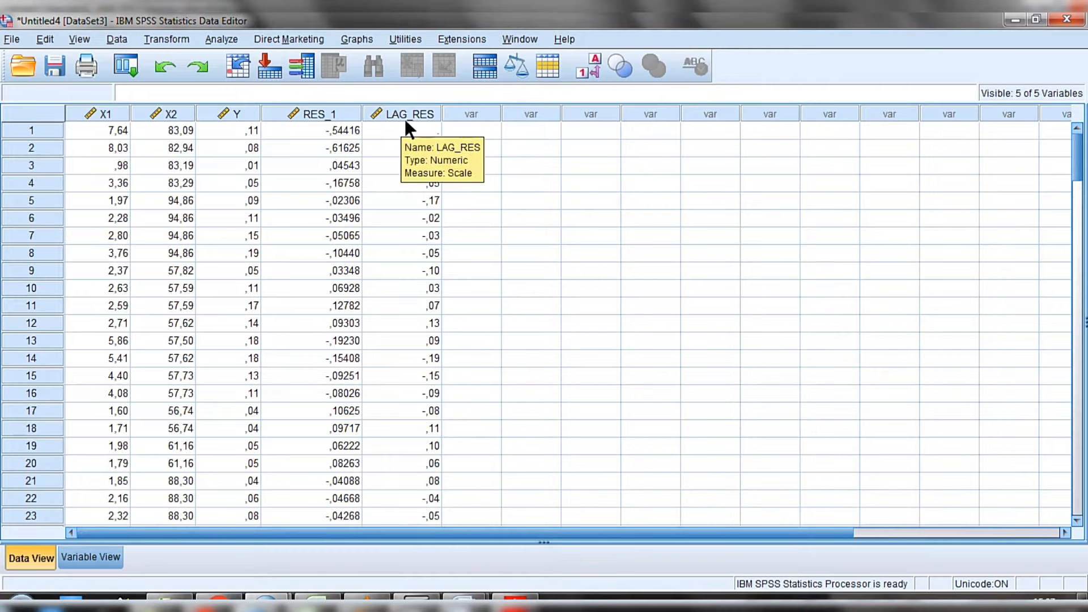
Open Linear Regression and remove Intellectual Capital, Good Corporate Governance and ROE from the previous model.
click(229, 40)
mouse_move(361, 211)
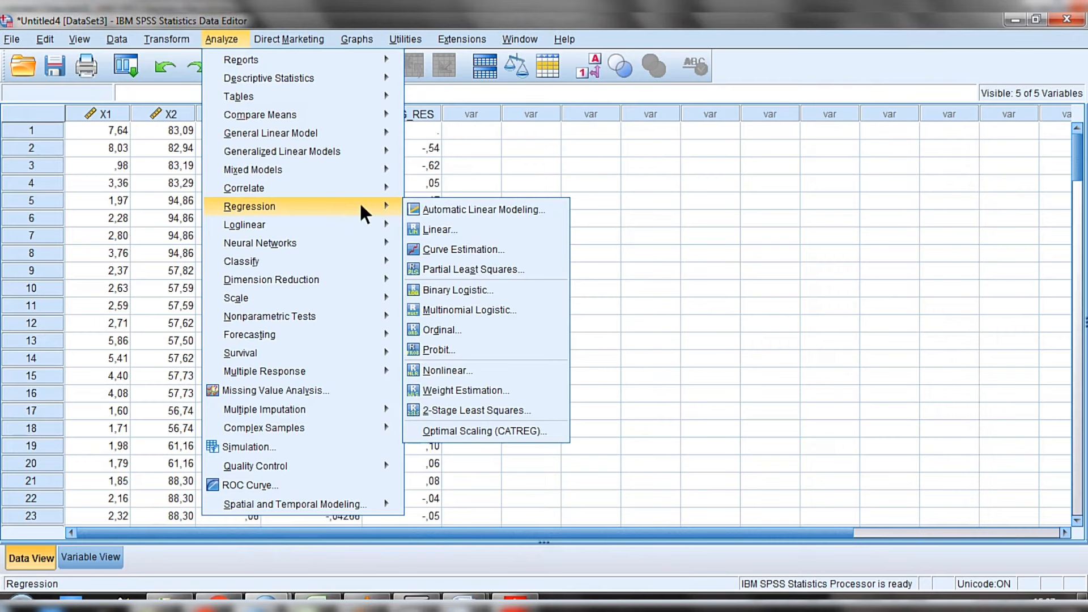
click(450, 230)
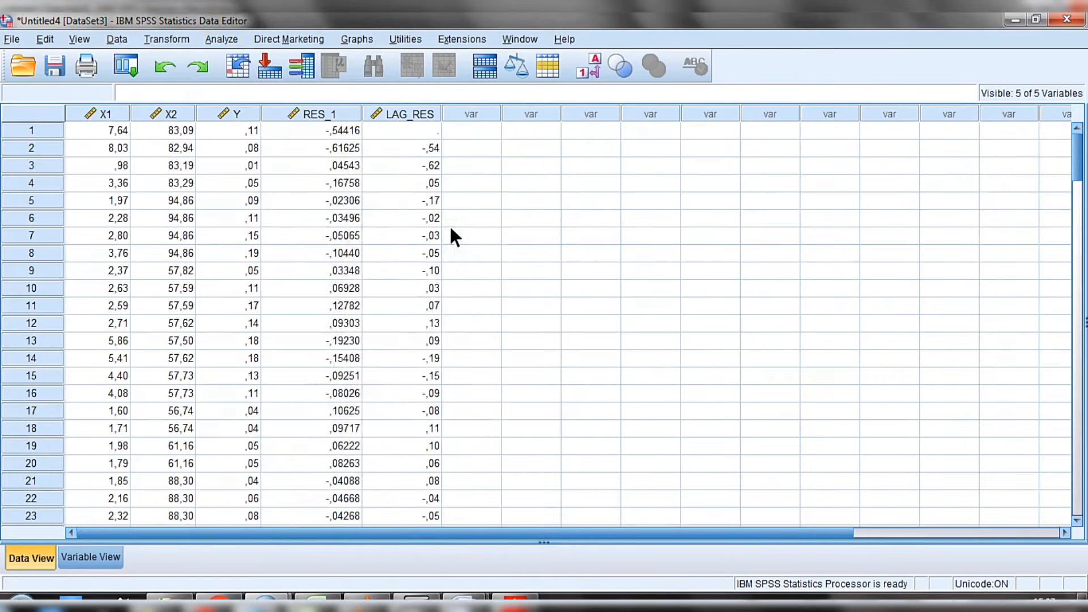
click(533, 285)
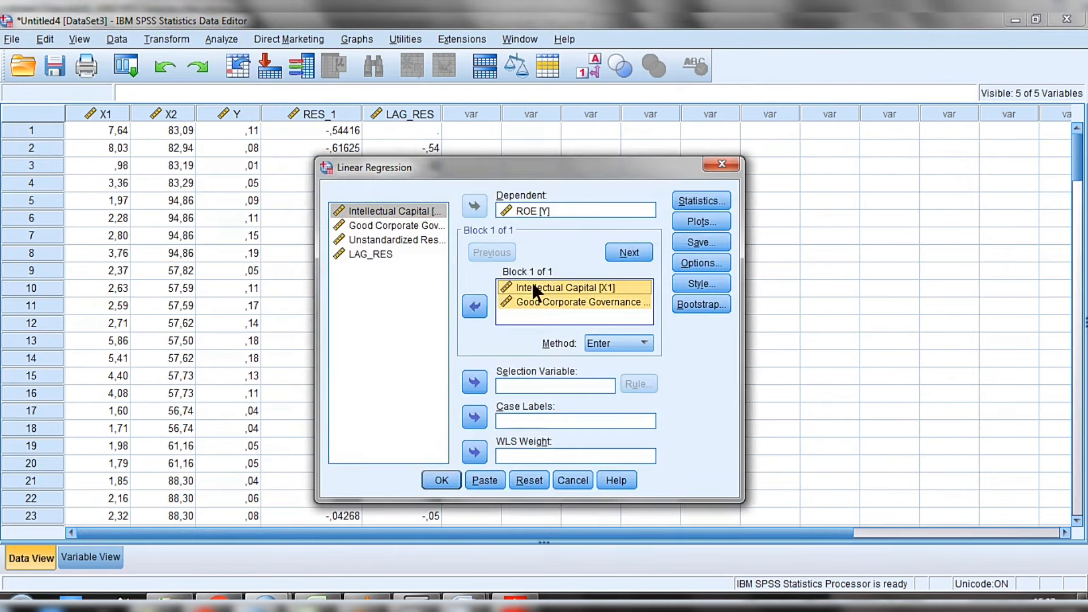
click(481, 304)
click(502, 206)
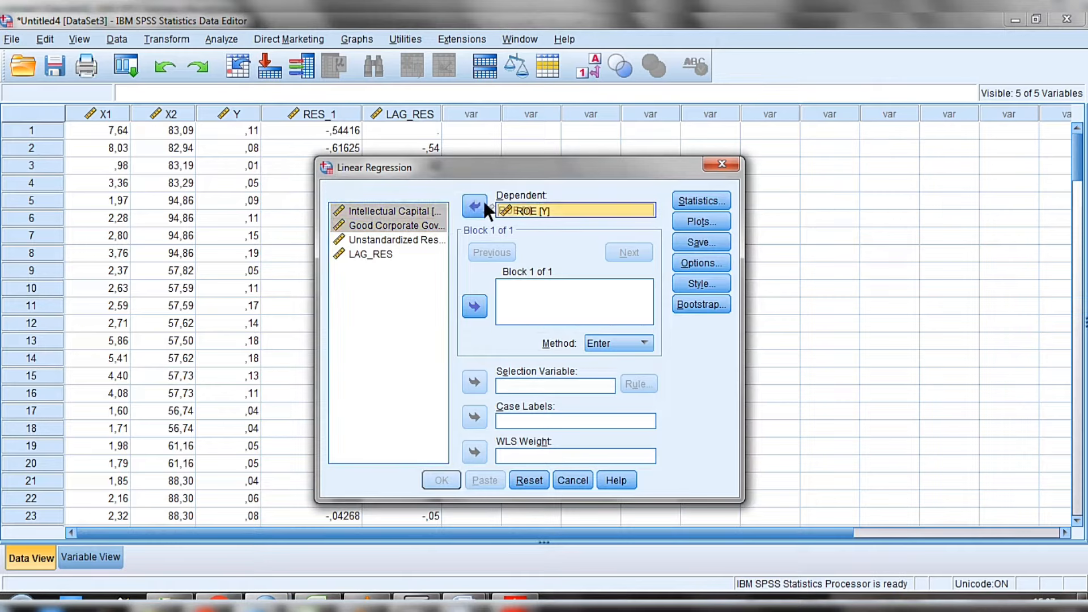
click(481, 201)
Run the regression with Unstandardized Residual as dependent and LAG_RES as independent, and select the Coefficients table in its output.
click(384, 270)
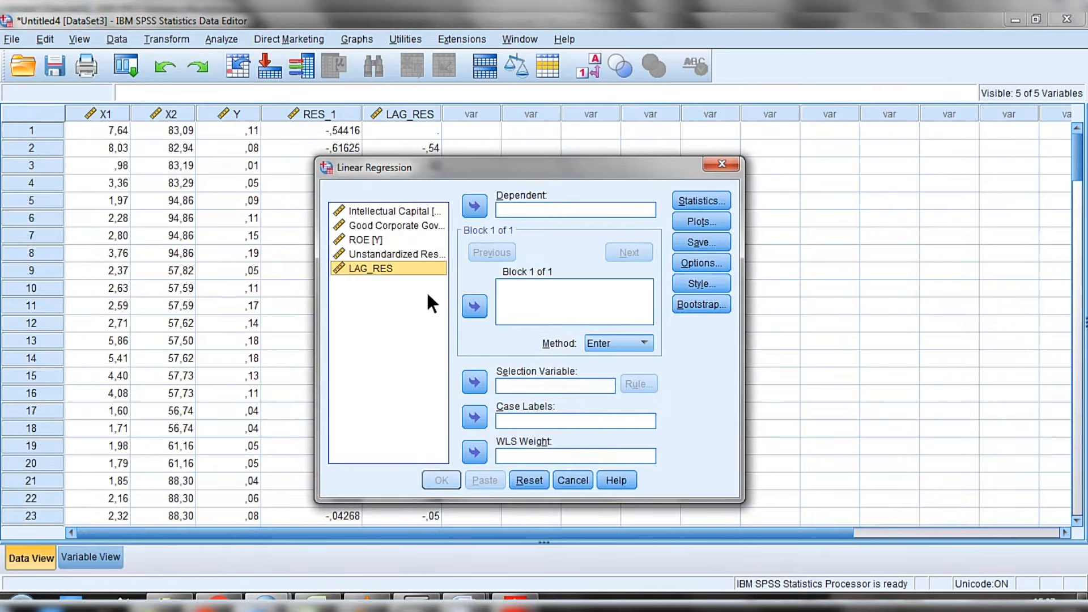
click(474, 307)
click(411, 254)
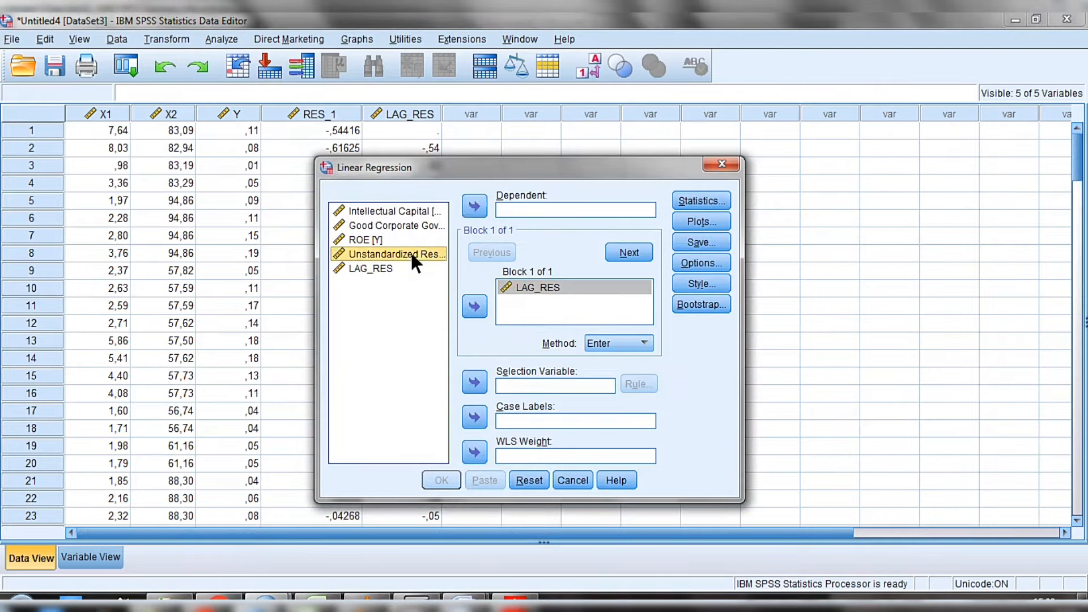
click(474, 206)
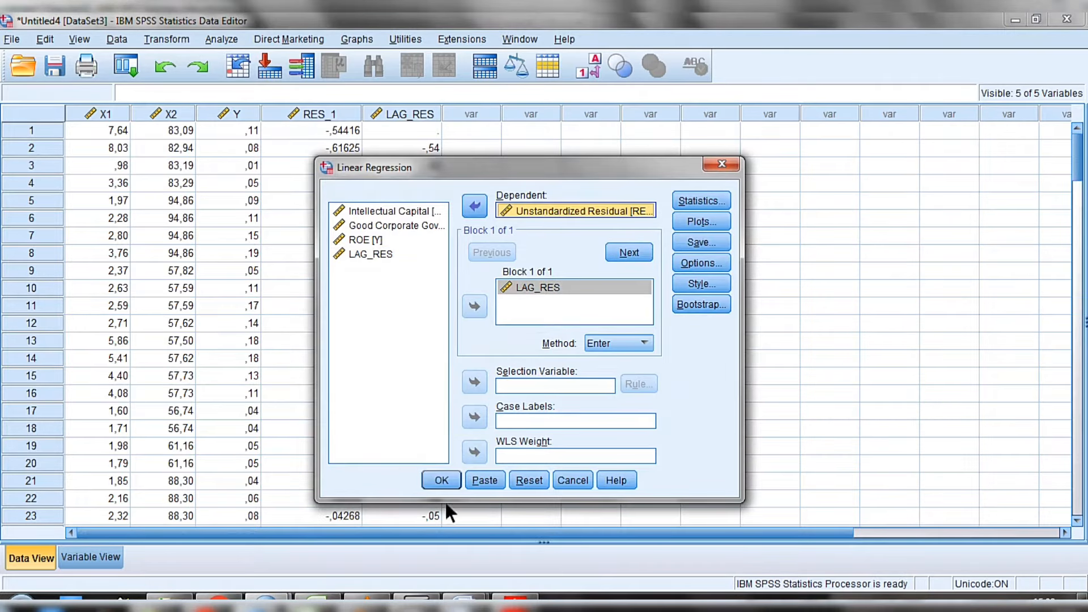
click(441, 480)
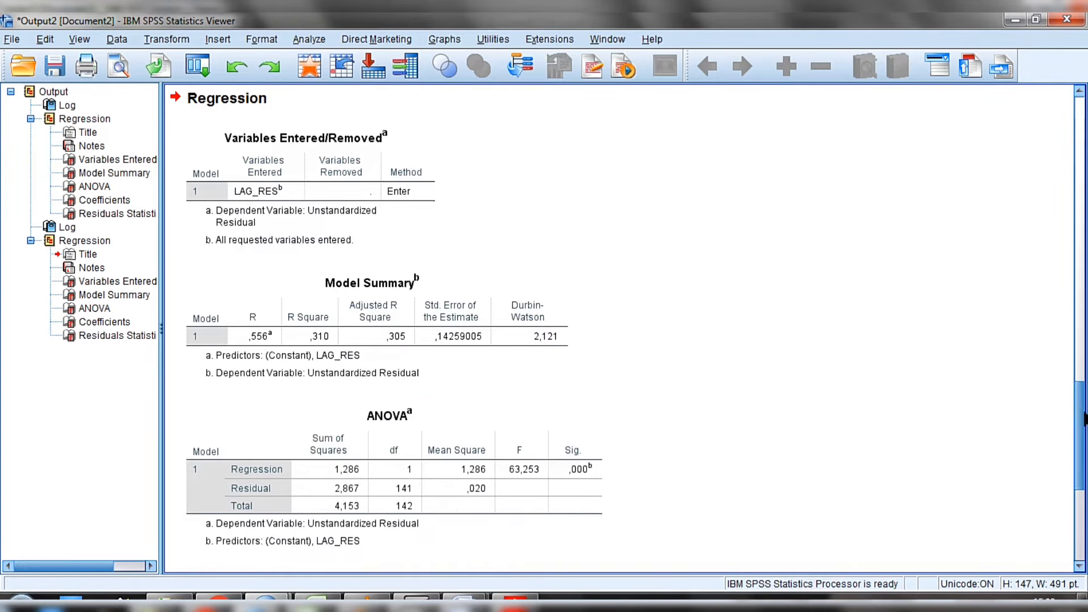
scroll(1083, 431, down, 1)
scroll(1084, 431, down, 8)
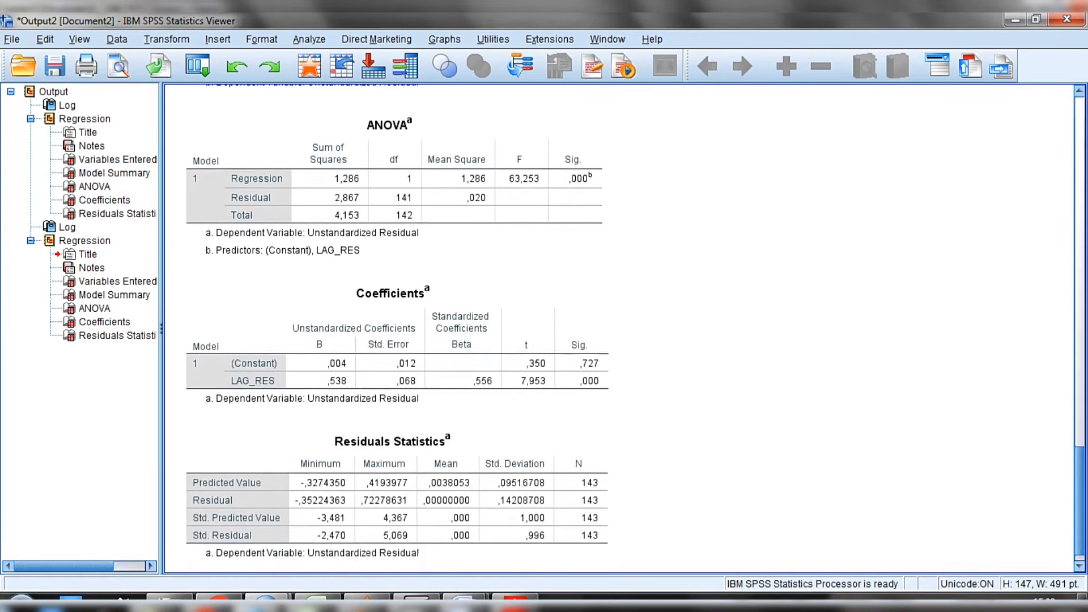
click(390, 316)
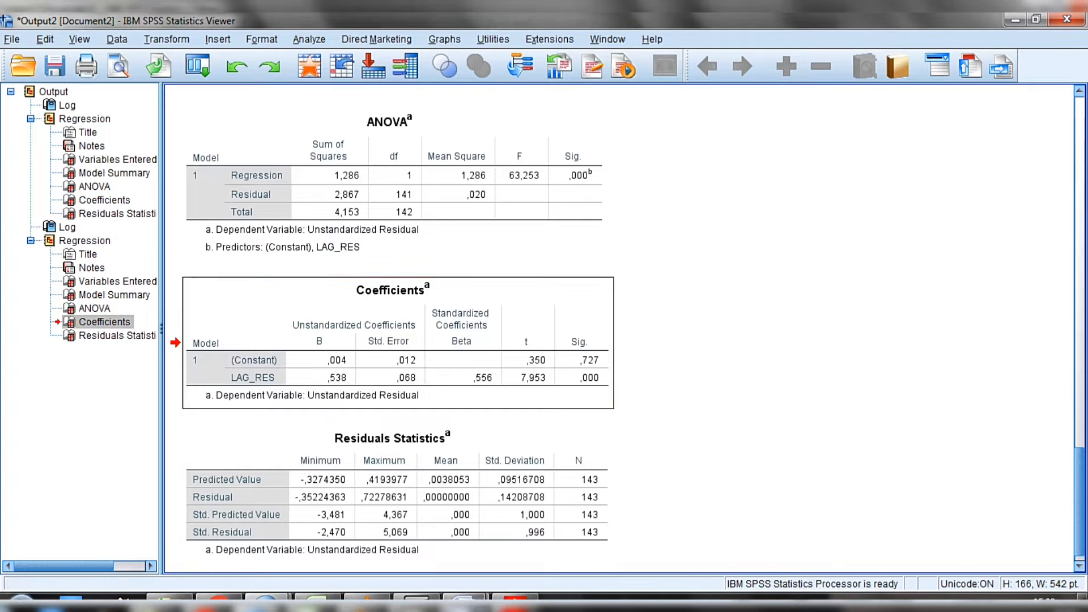
Start a new Compute Variable in the dataset with the target LAG_X1 and clear the old LAG(RES_1) expression.
mouse_move(344, 583)
click(329, 538)
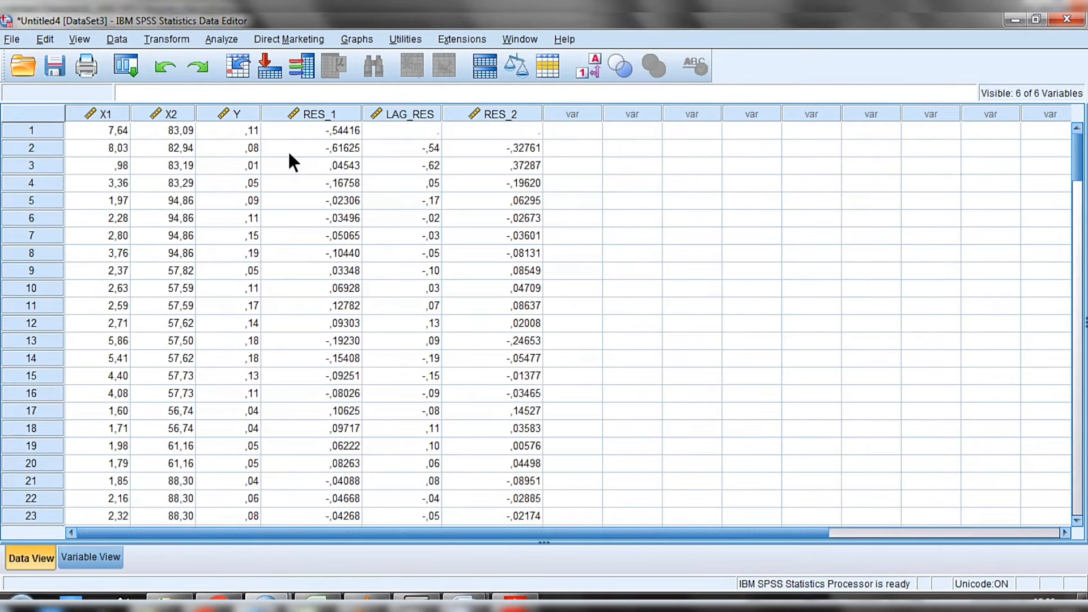
click(174, 35)
click(197, 59)
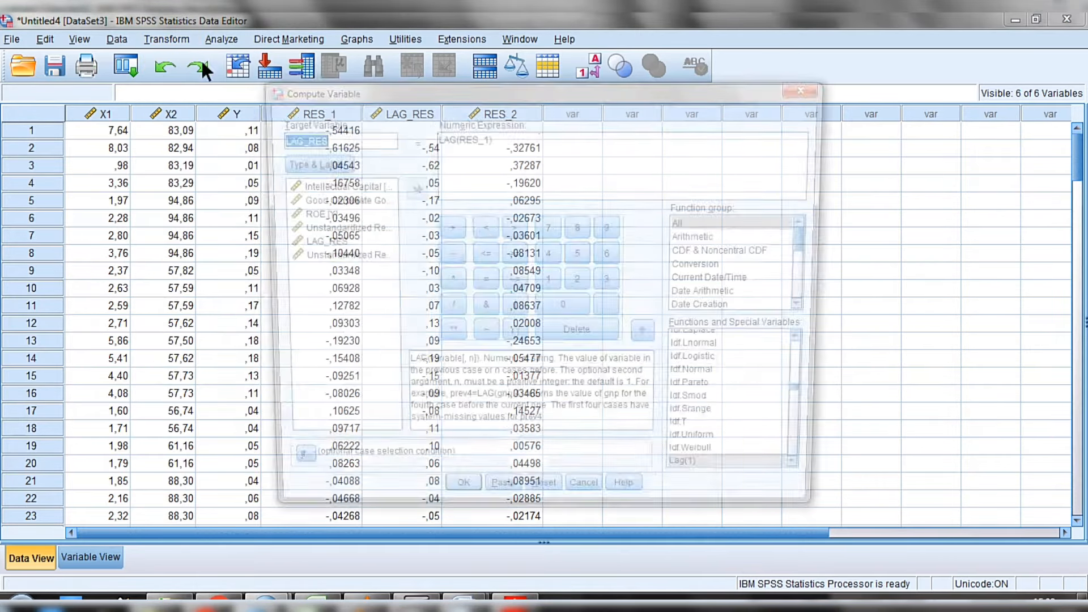
click(327, 136)
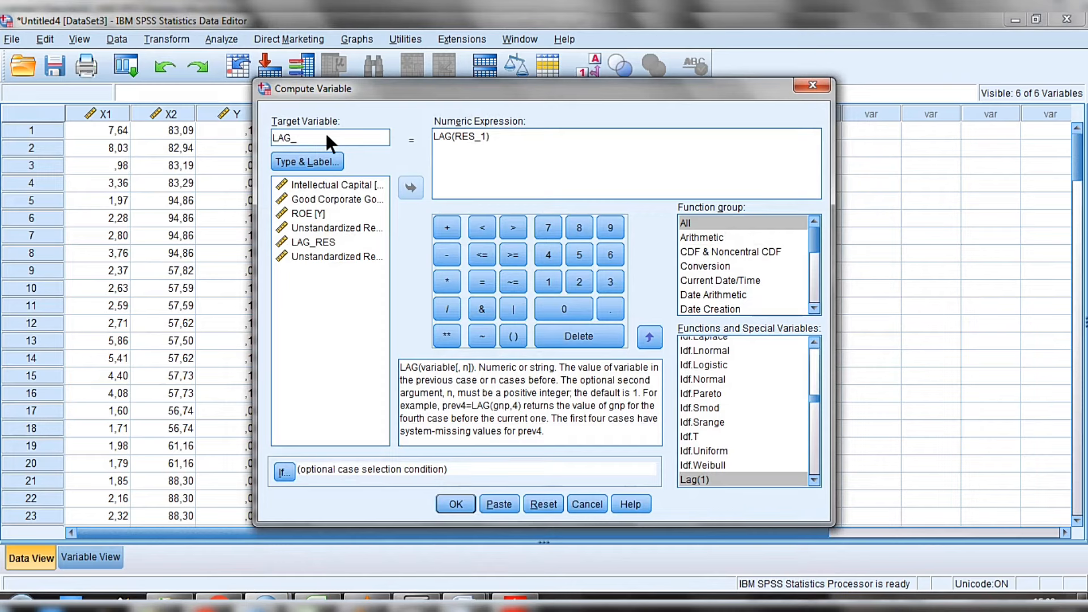
text(X1)
drag(491, 137, 431, 132)
key(Delete)
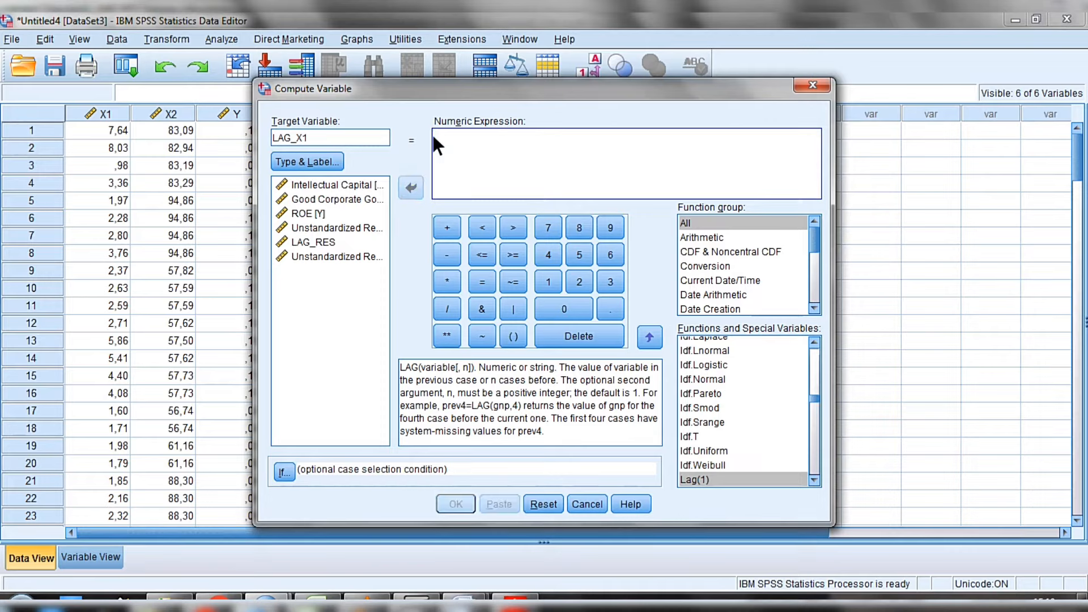
Begin the LAG_X1 expression with X1 - () using Intellectual Capital, and look up the LAG_RES coefficient in the regression output.
click(367, 184)
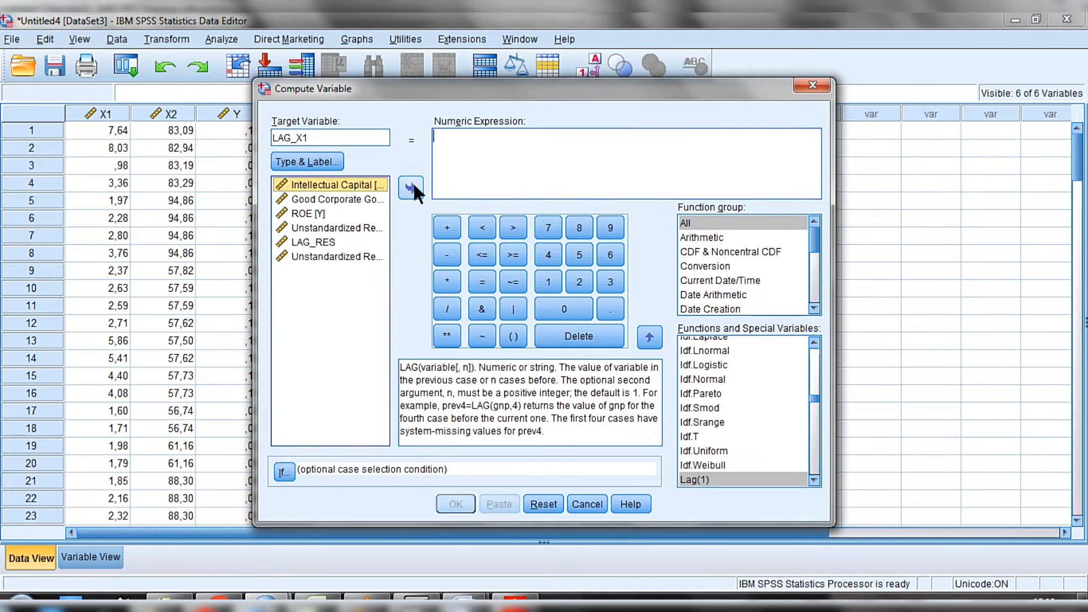
click(413, 184)
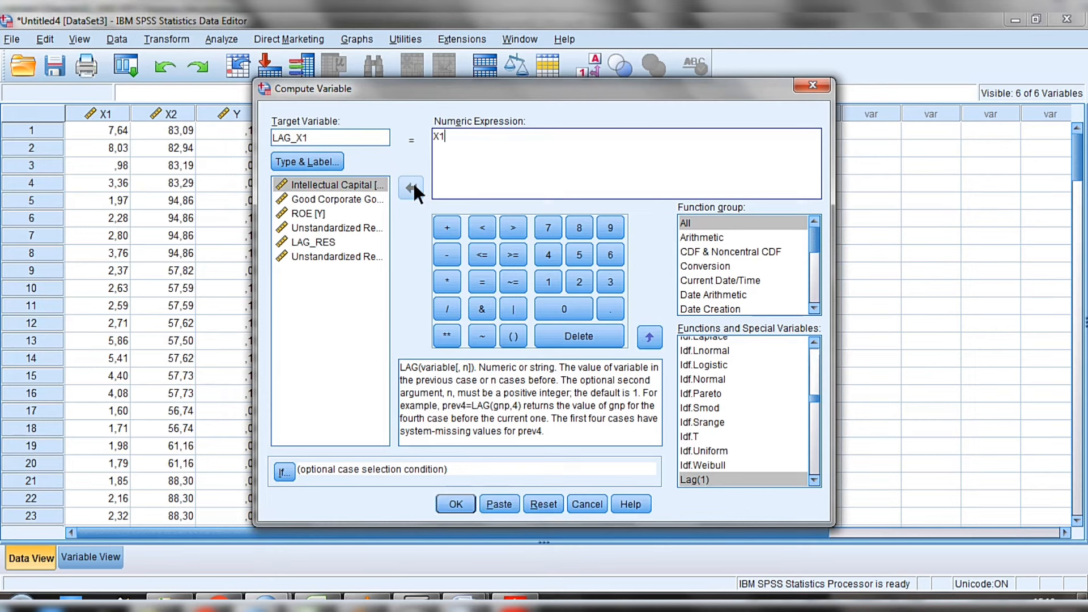
click(447, 255)
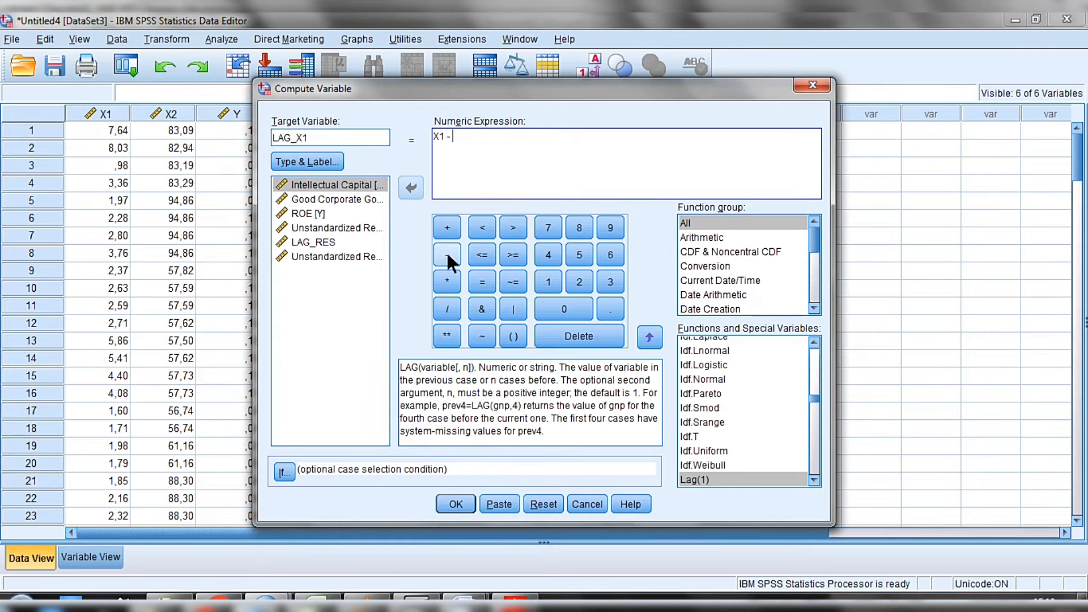
click(513, 336)
mouse_move(267, 602)
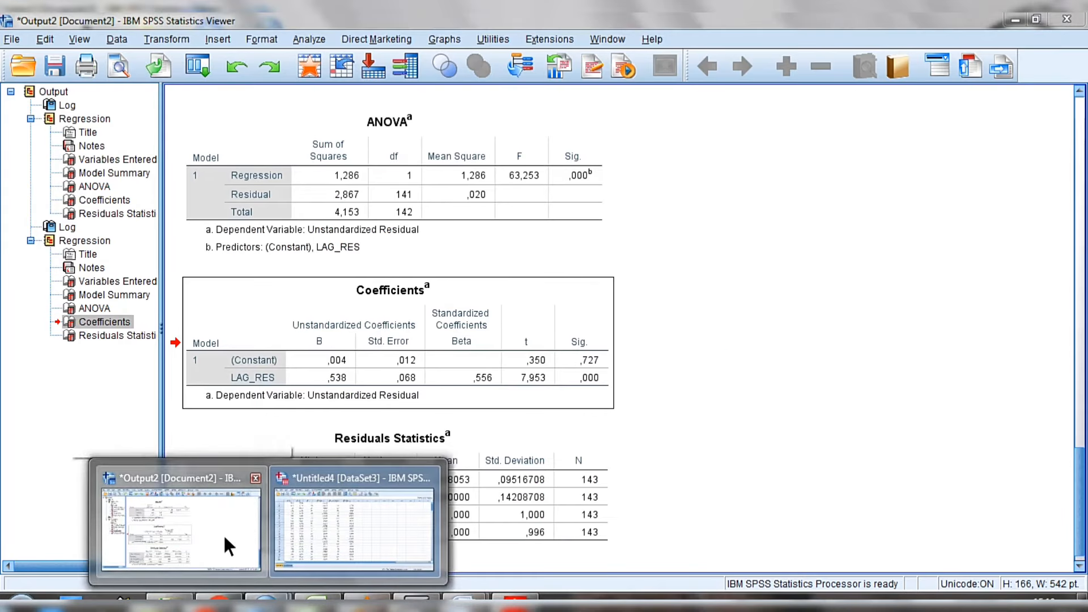
click(222, 533)
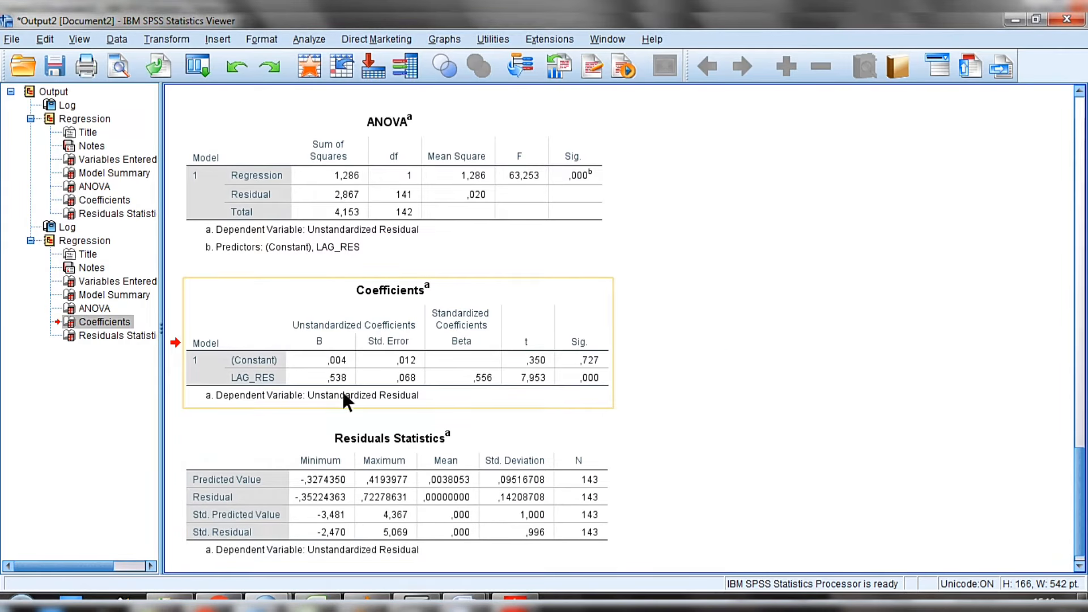
mouse_move(268, 602)
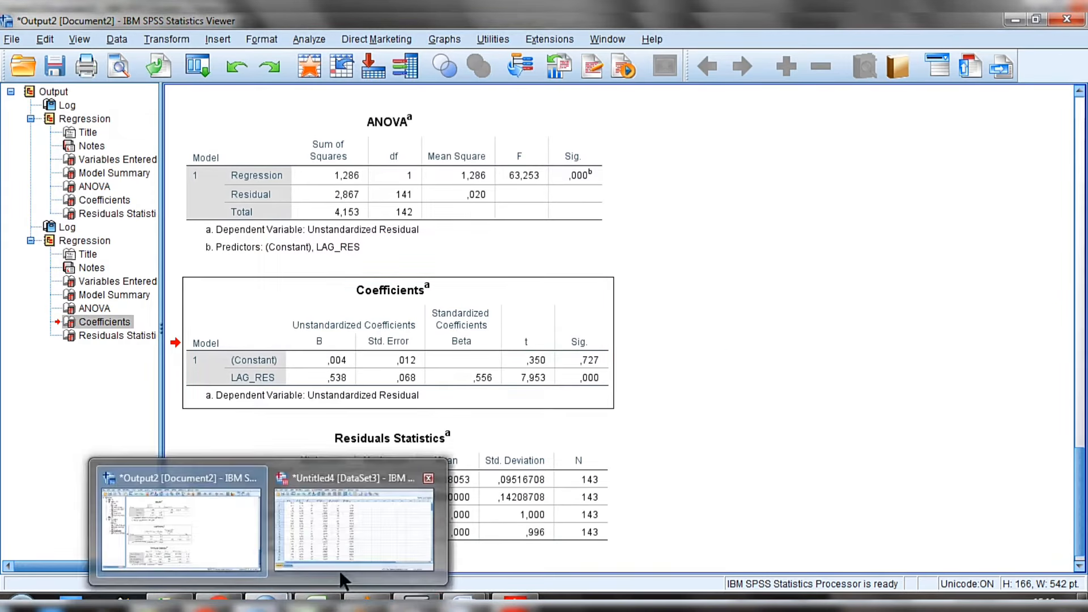
click(339, 571)
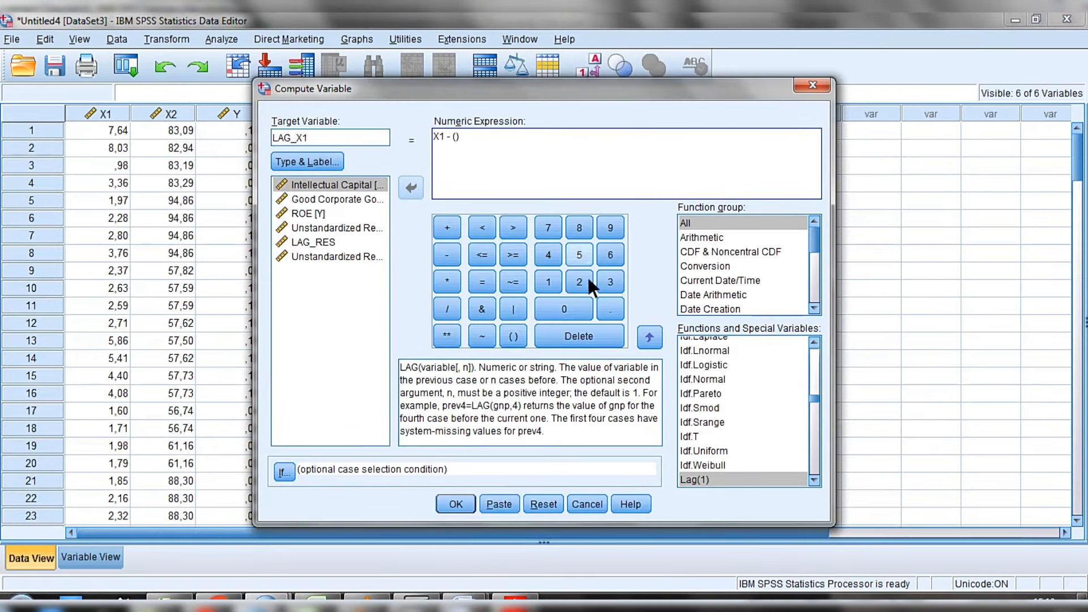
Enter the coefficient 0.538 followed by a multiplication sign inside the parentheses of the LAG_X1 expression.
click(574, 306)
click(620, 309)
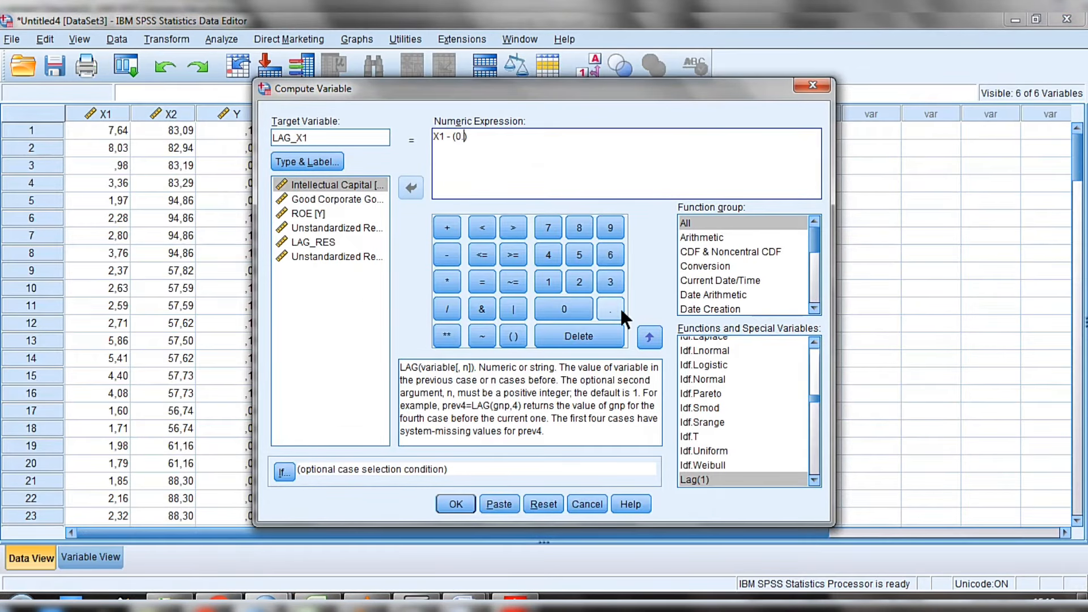
click(583, 251)
text(3)
click(578, 229)
text(*)
Complete the expression as X1 - (0.538 * LAG(X1)) with the Lag(1) function, compute LAG_X1 and return to the dataset.
click(702, 479)
click(650, 337)
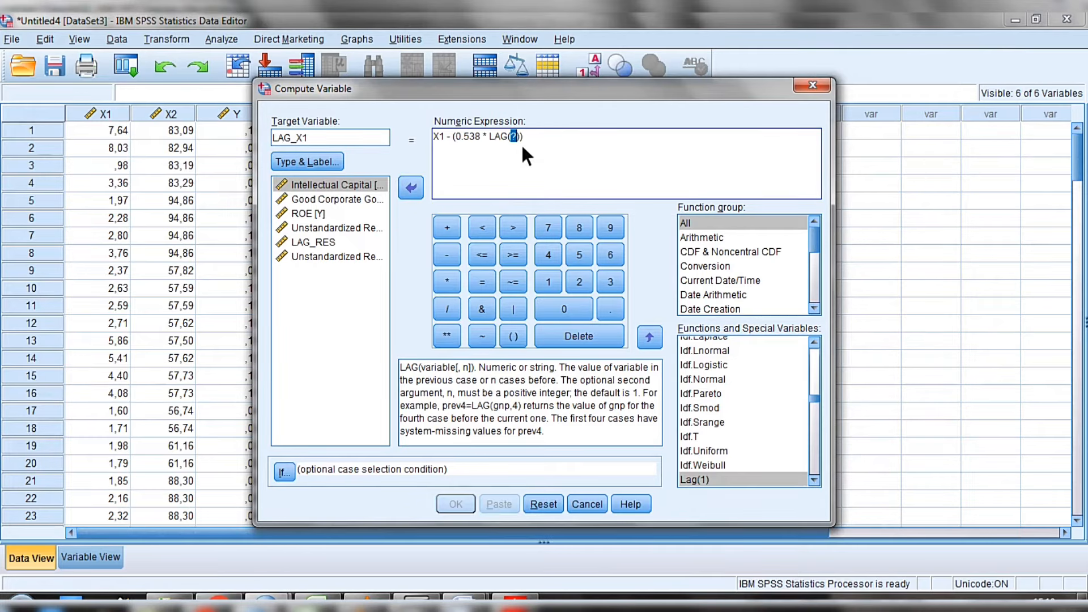
click(369, 181)
click(411, 187)
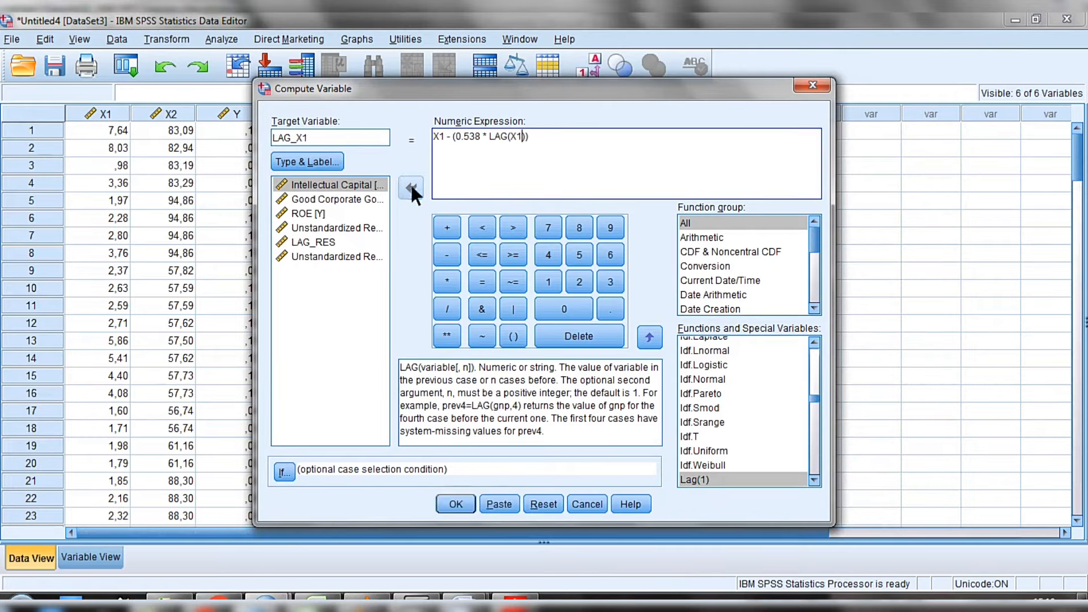
click(456, 504)
mouse_move(285, 601)
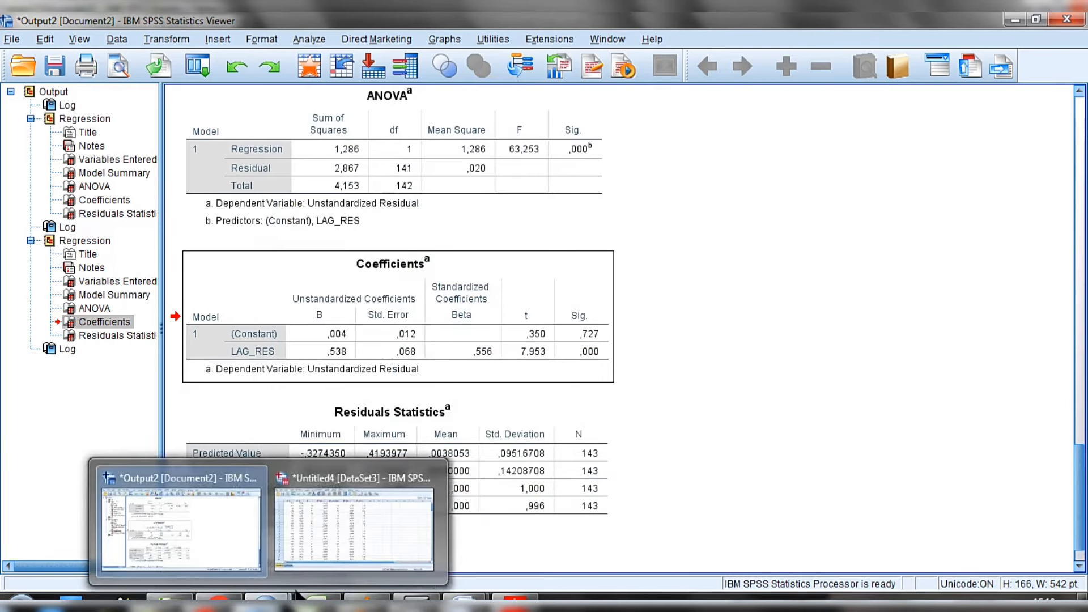
click(332, 551)
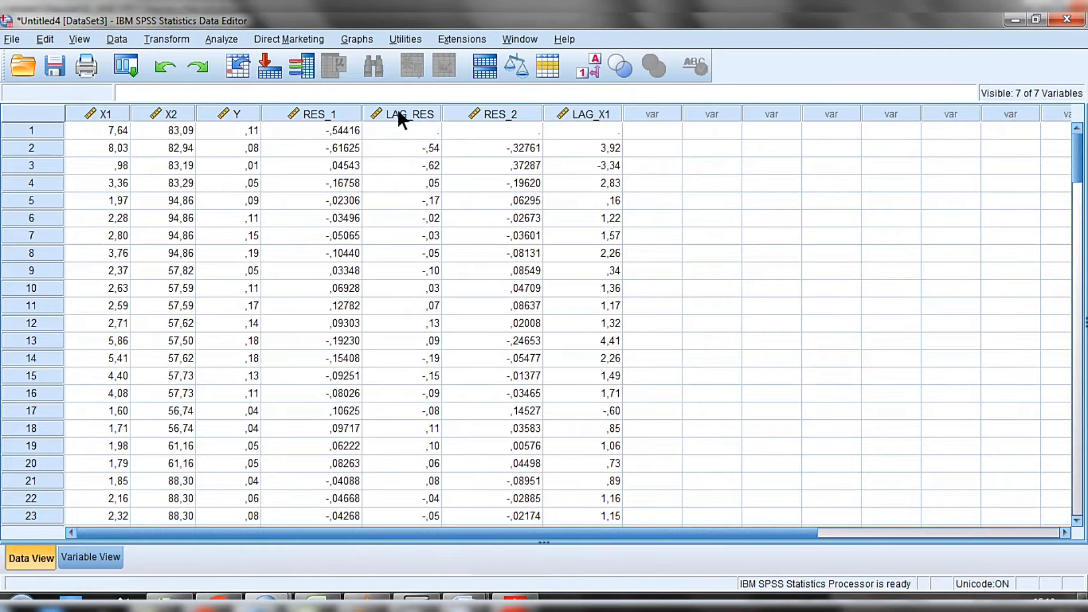
Compute LAG_X2 with the expression X2 - (0.538 * LAG(X2)), using Good Corporate Governance, and return to the dataset.
click(182, 39)
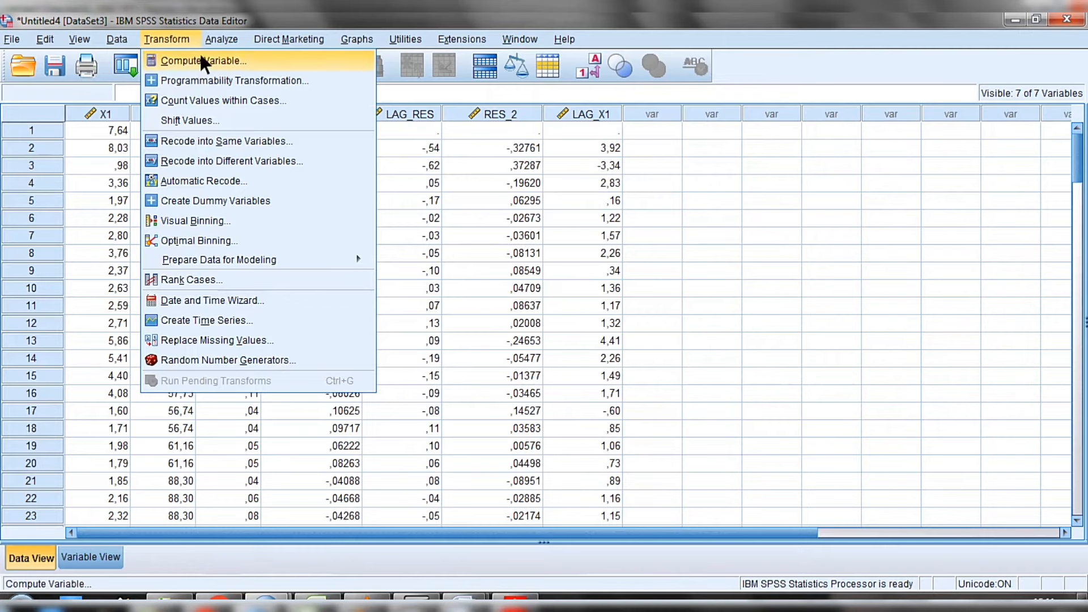
click(201, 59)
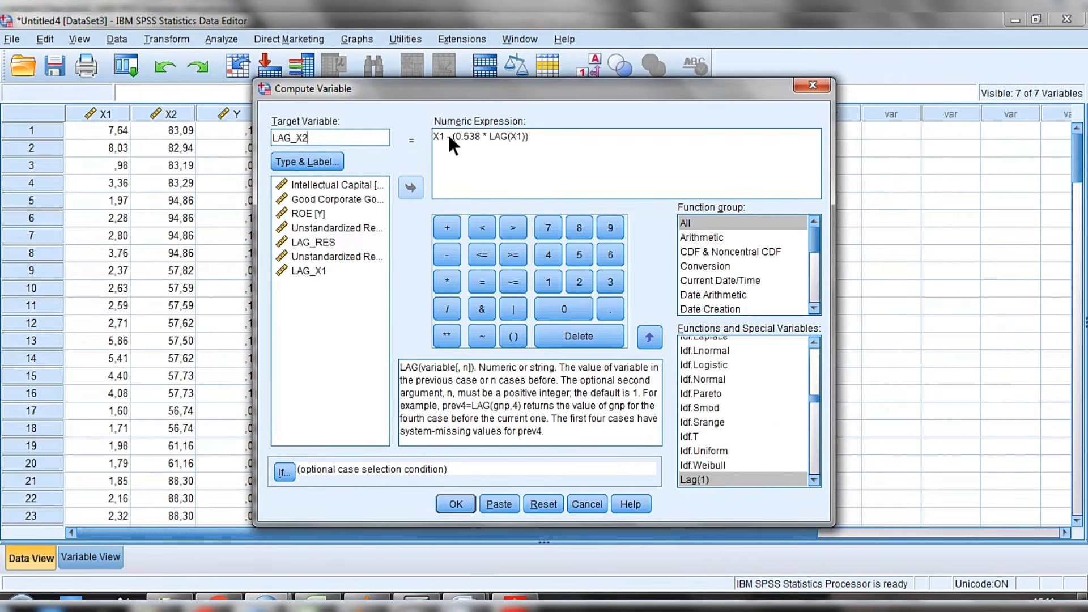
drag(447, 137, 430, 136)
key(BackSpace)
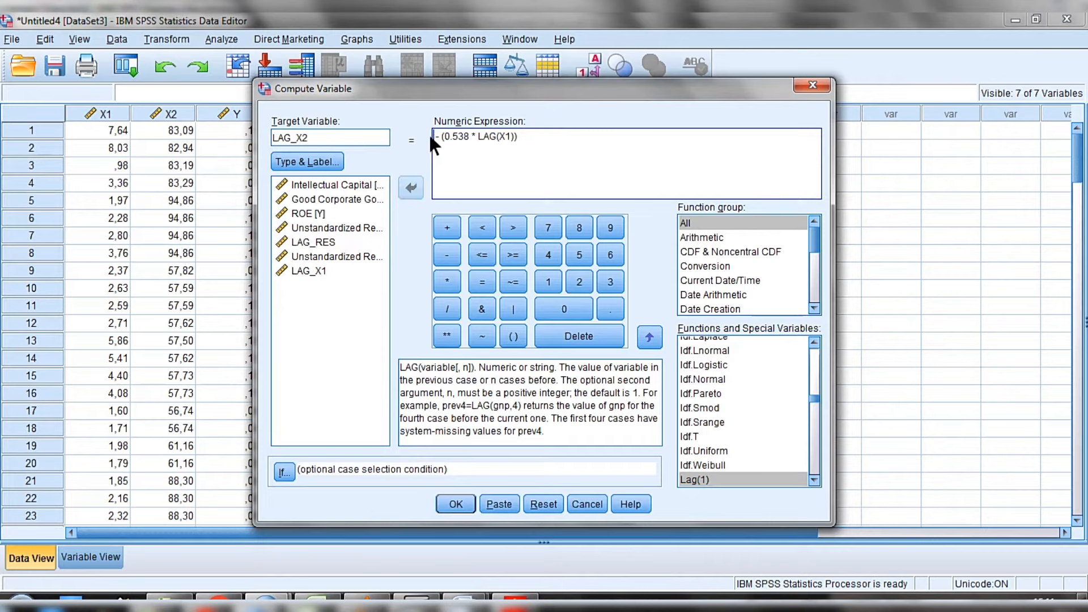
click(347, 196)
click(411, 187)
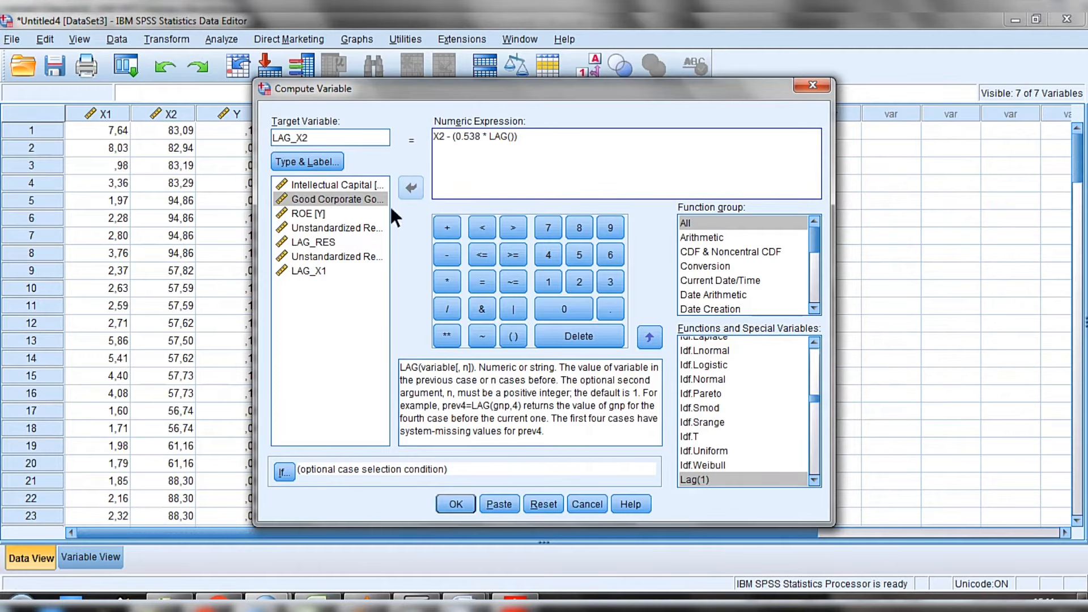
click(364, 198)
click(410, 188)
click(451, 502)
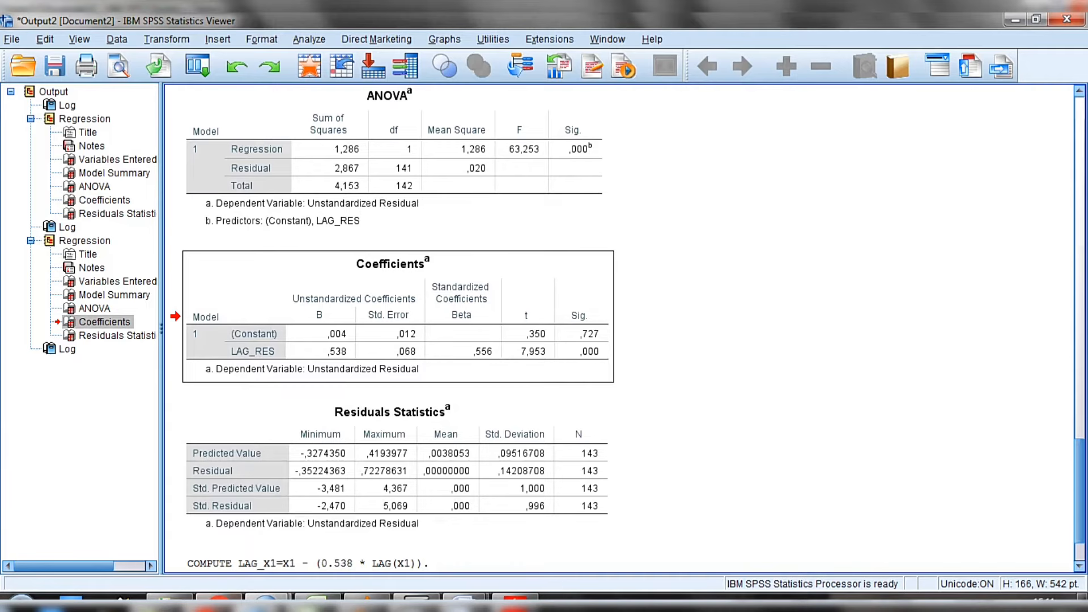
mouse_move(366, 601)
click(363, 535)
Compute LAG_Y with the expression Y - (0.538 * LAG(Y)), using ROE, and return to the dataset.
click(173, 36)
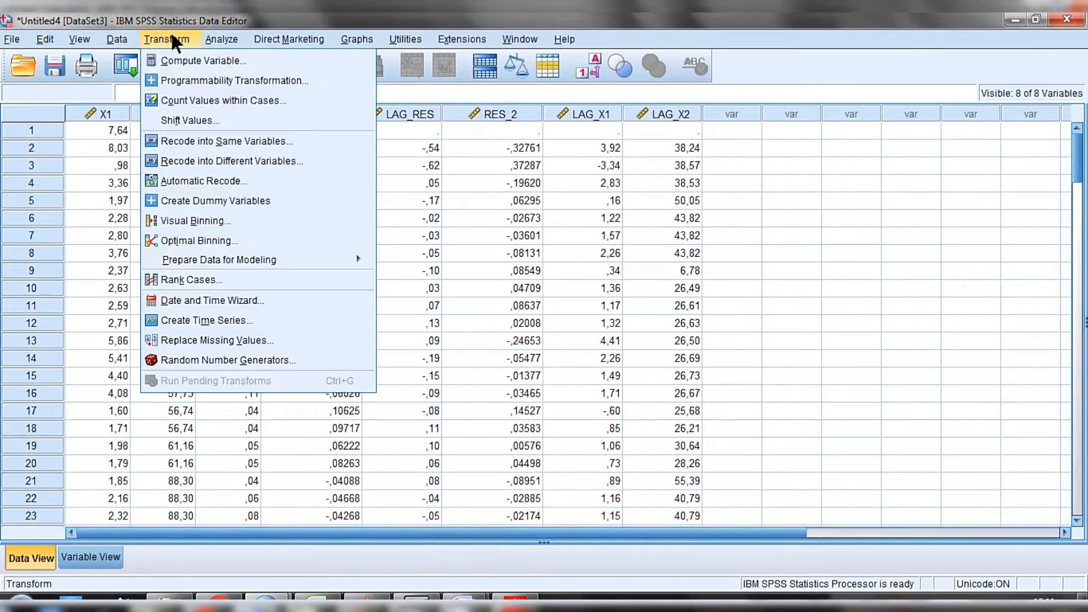
click(194, 54)
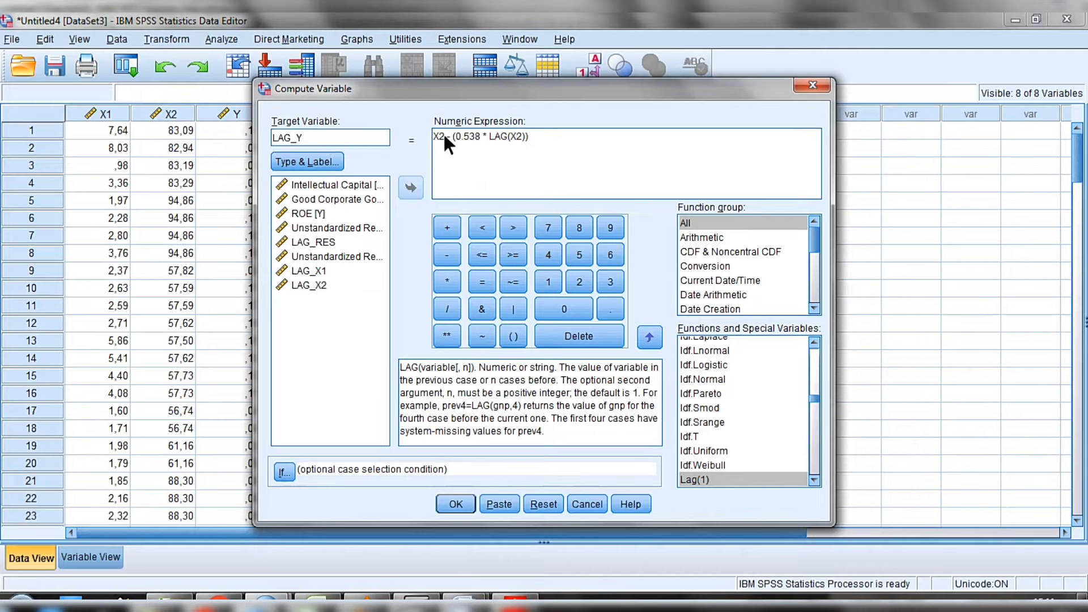
drag(447, 136, 434, 139)
key(Delete)
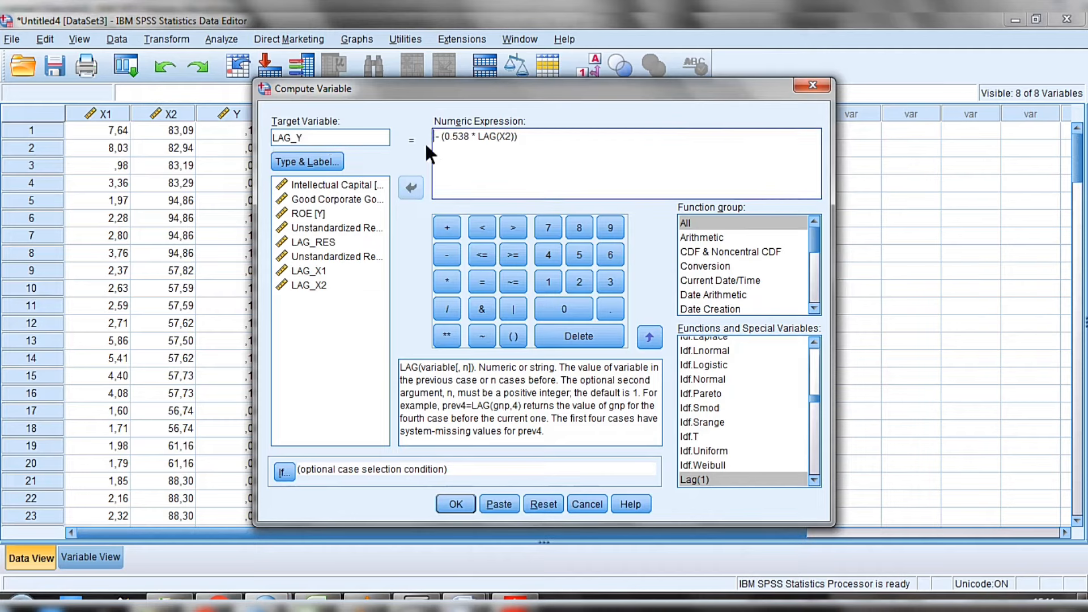
click(309, 213)
click(412, 186)
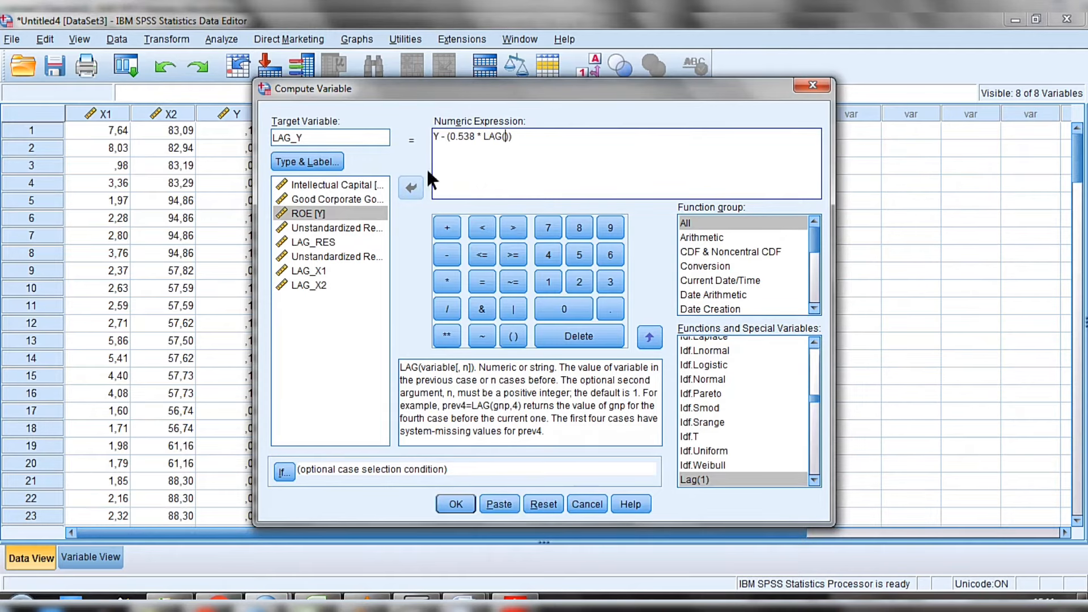
click(345, 207)
click(417, 183)
click(457, 501)
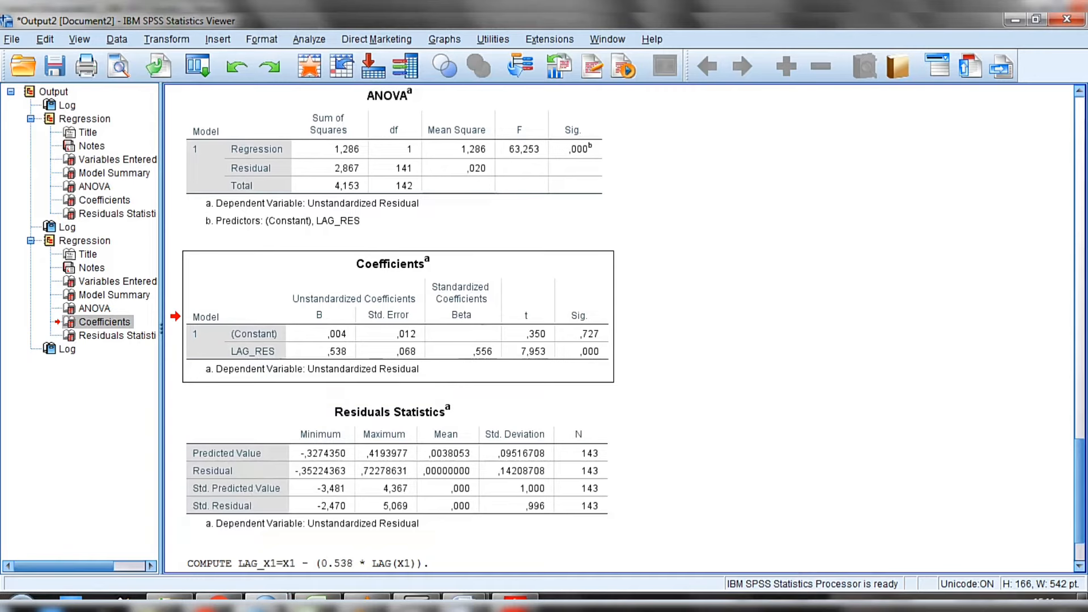
mouse_move(267, 601)
click(344, 552)
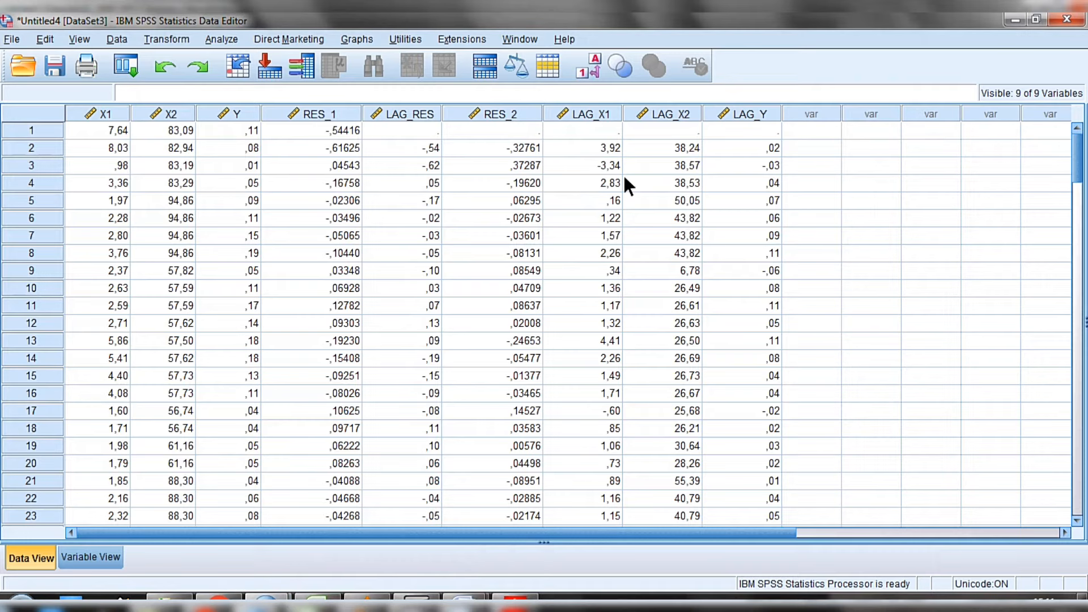
Open Linear Regression and remove LAG_RES and Unstandardized Residual from the previous model.
click(237, 36)
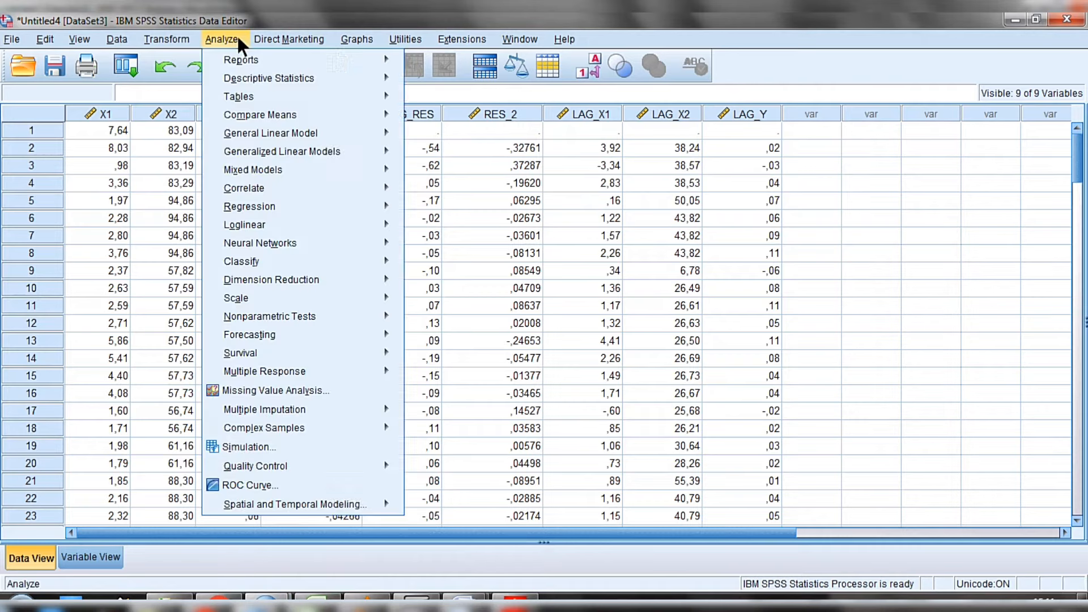
mouse_move(345, 199)
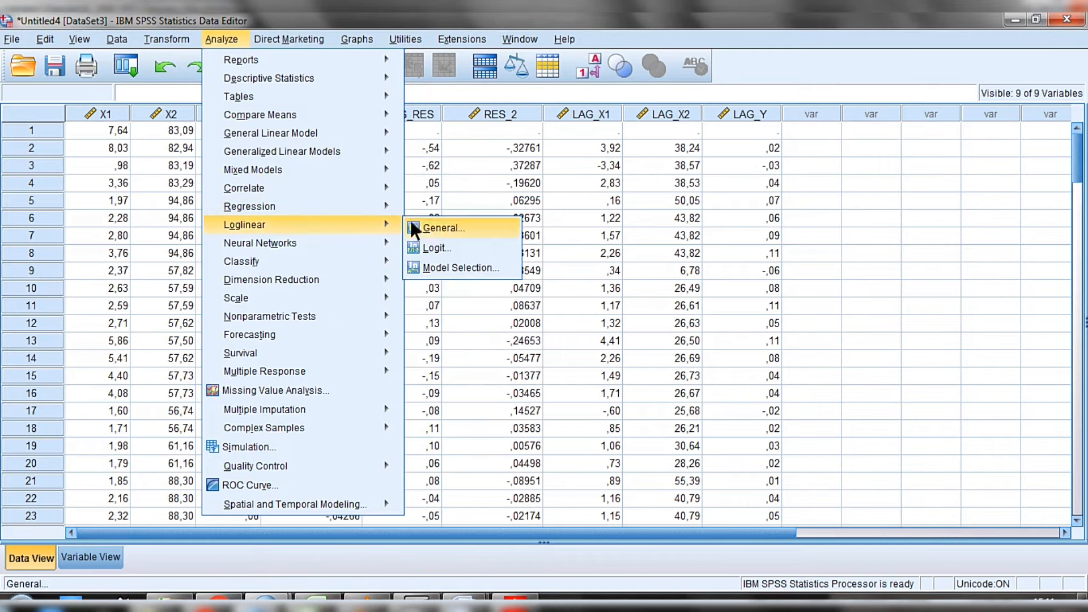
click(434, 230)
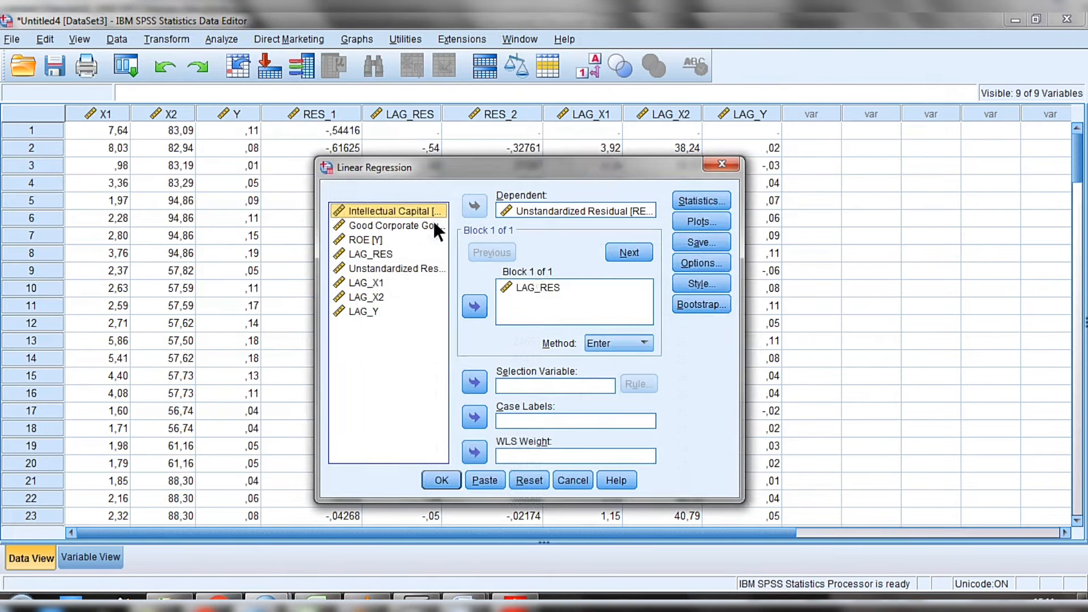
click(536, 288)
click(475, 307)
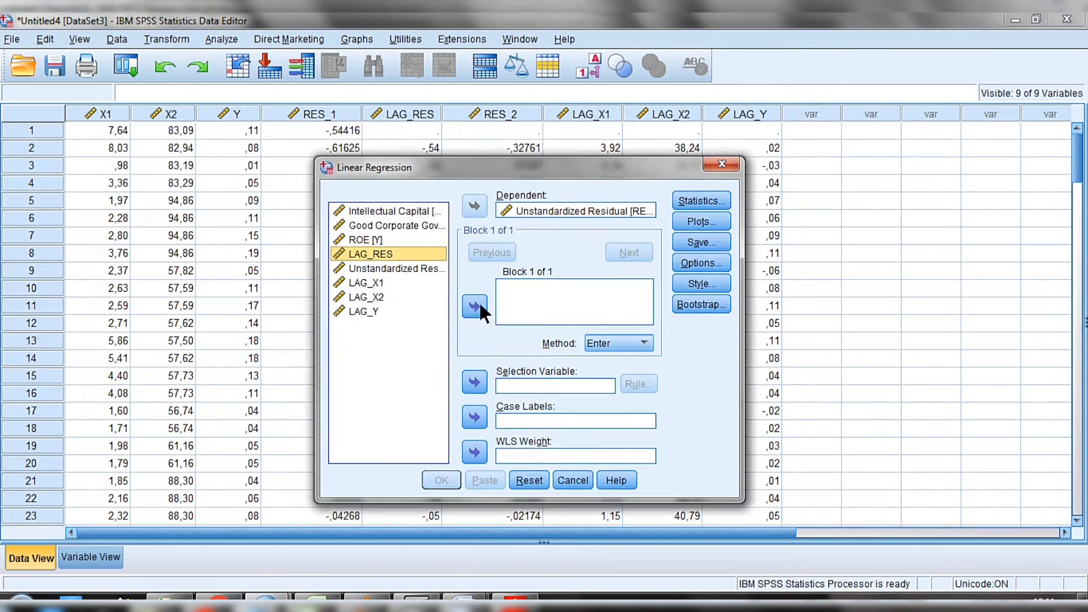
click(544, 209)
click(475, 208)
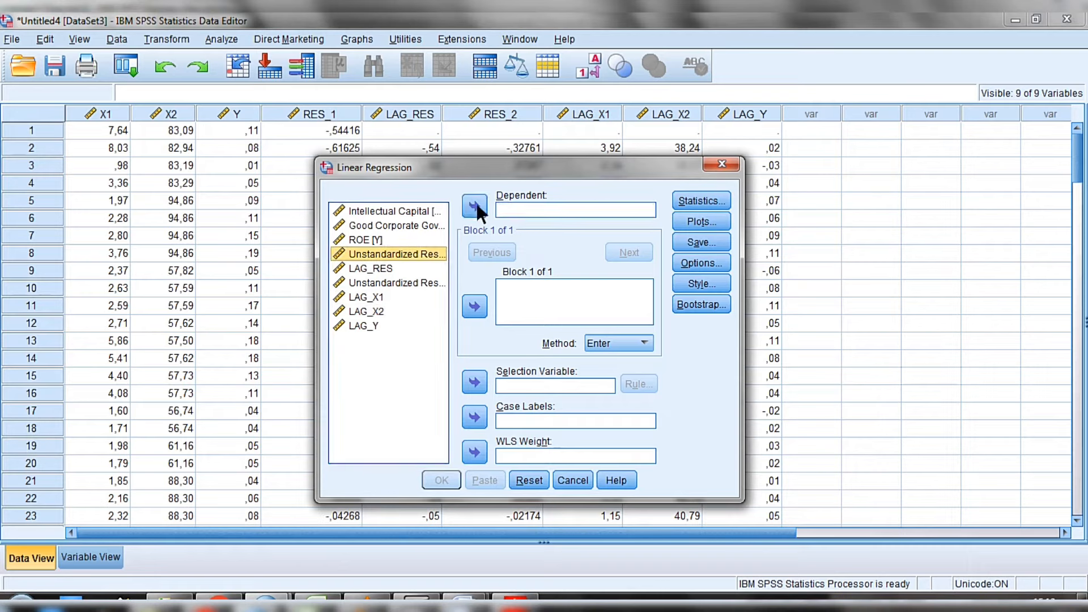
Set LAG_X1 and LAG_X2 as the independent variables and LAG_Y as the dependent variable.
click(373, 298)
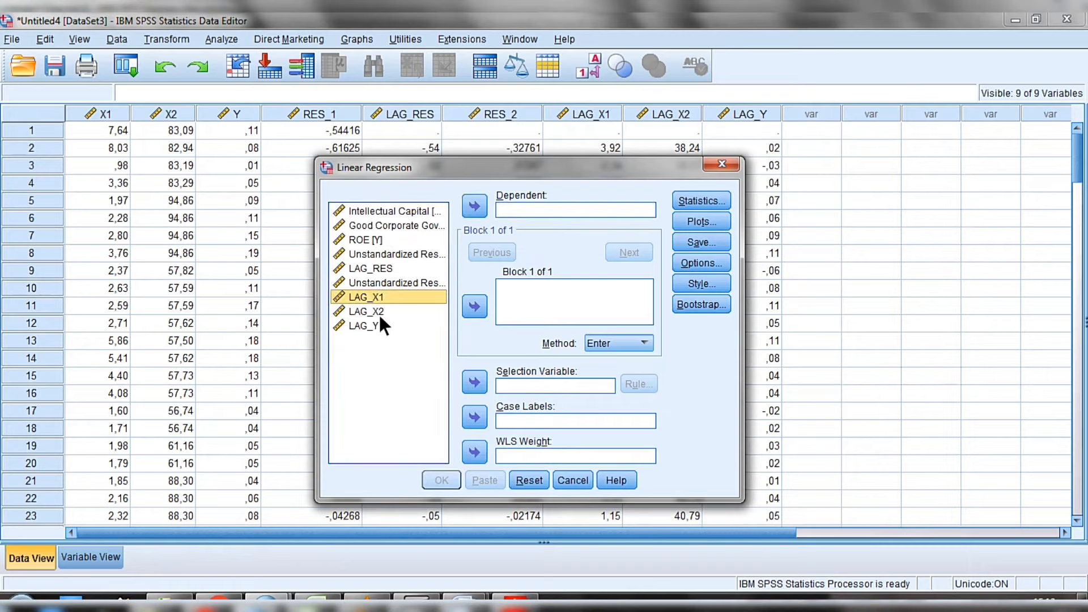
shift+click(375, 311)
click(475, 306)
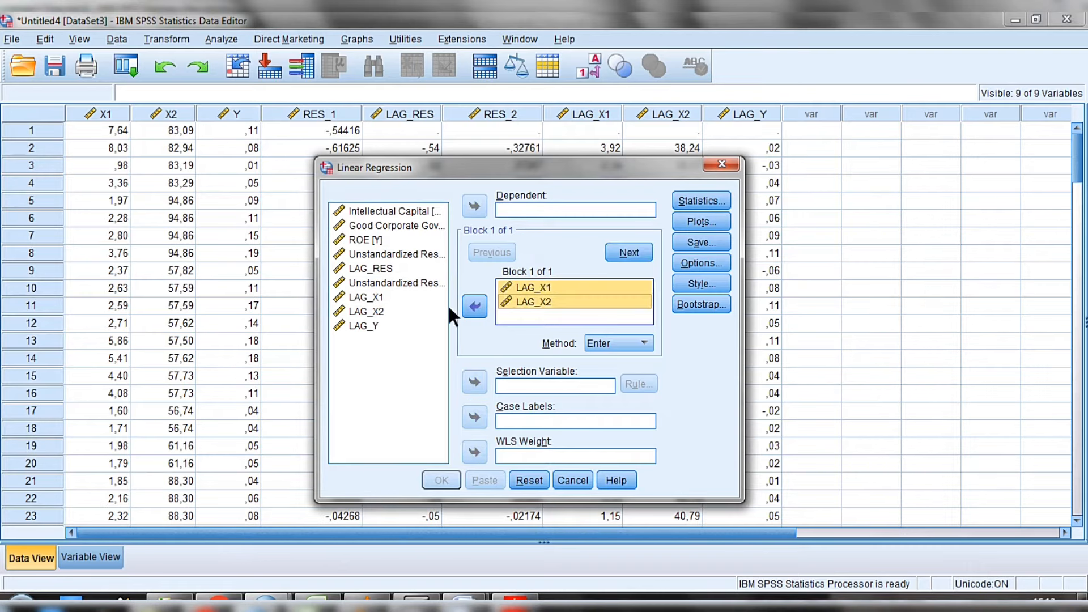
click(375, 327)
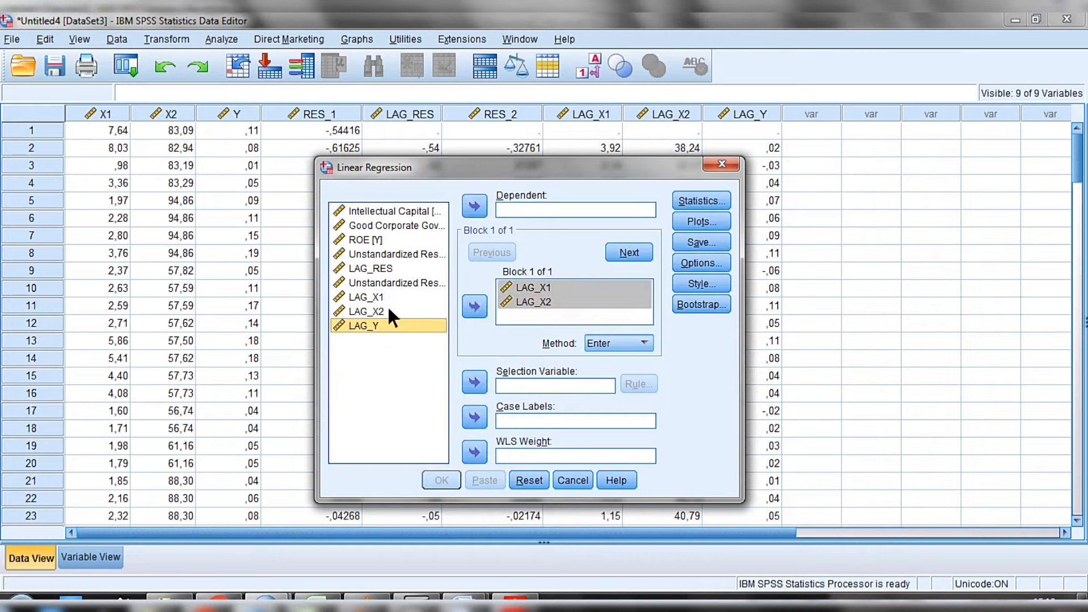
click(480, 212)
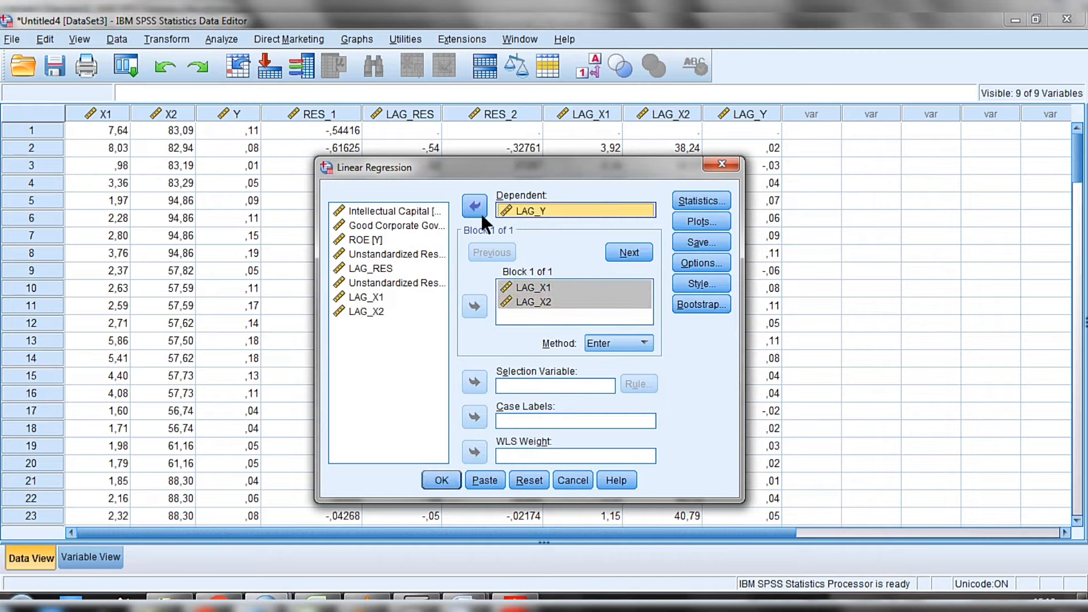
Run the LAG_Y regression with Estimates, Model fit and Durbin-Watson enabled and no residuals saved.
click(703, 201)
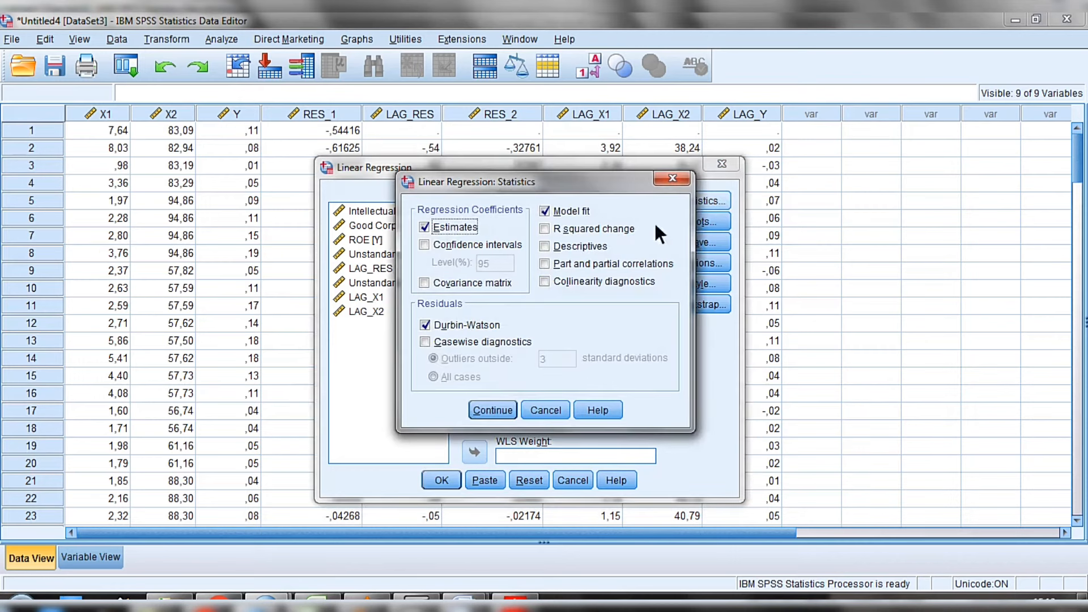
click(493, 410)
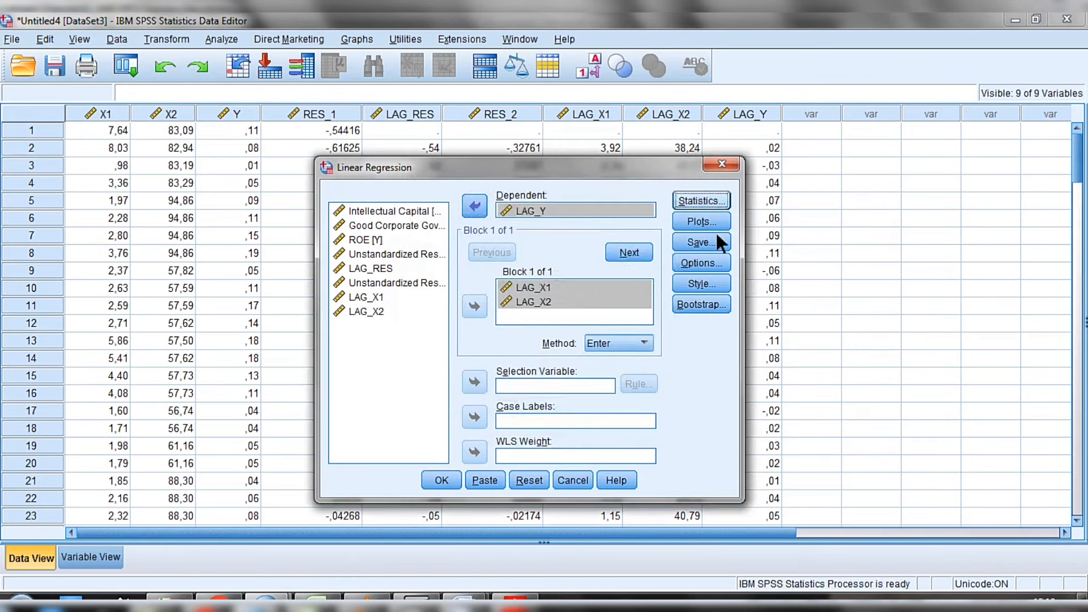
click(713, 241)
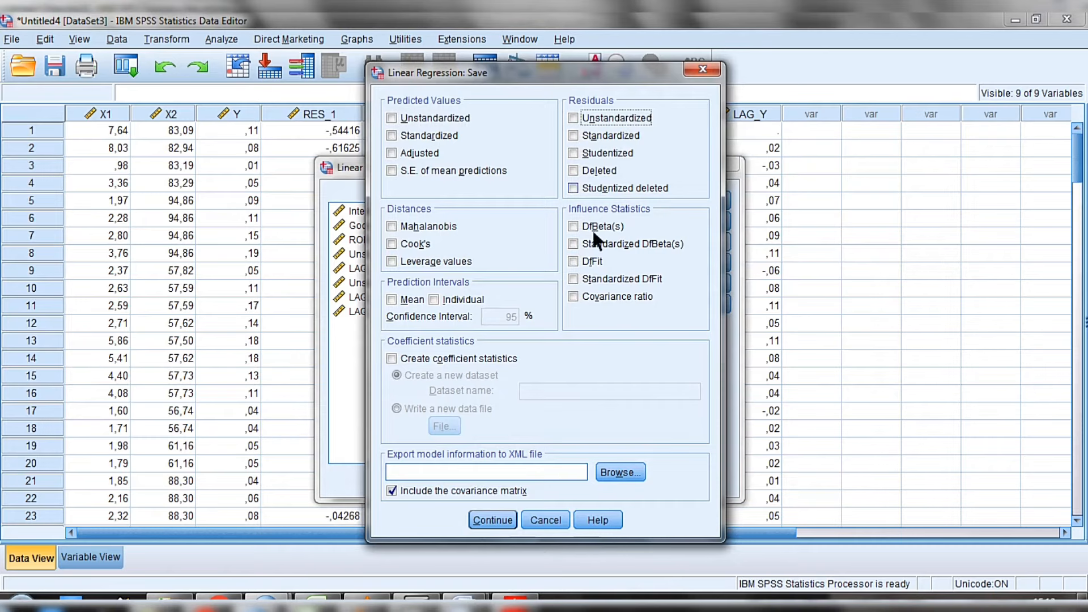
click(501, 522)
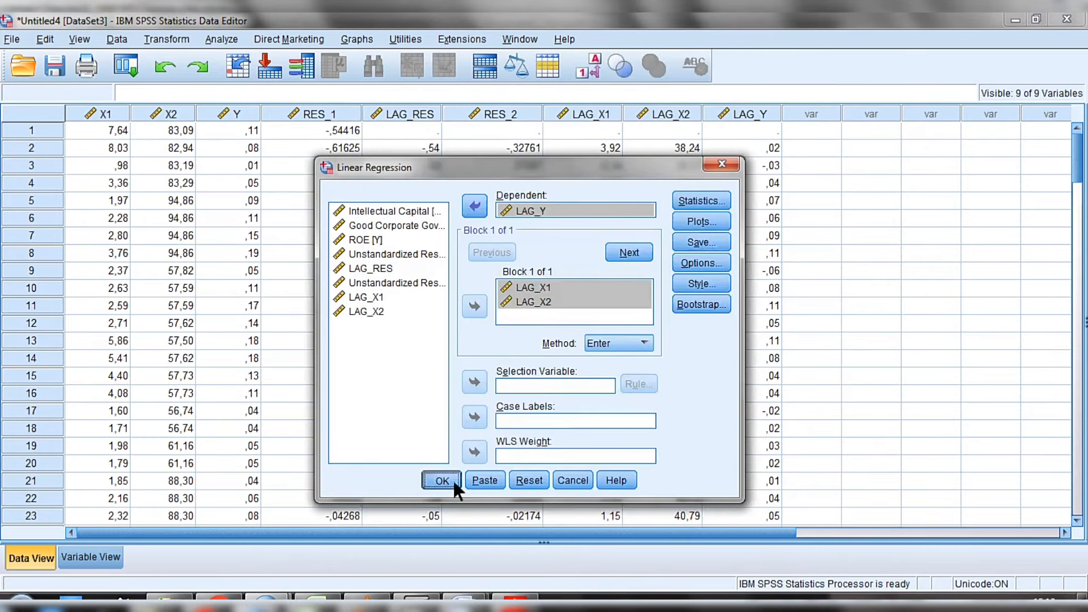
click(453, 480)
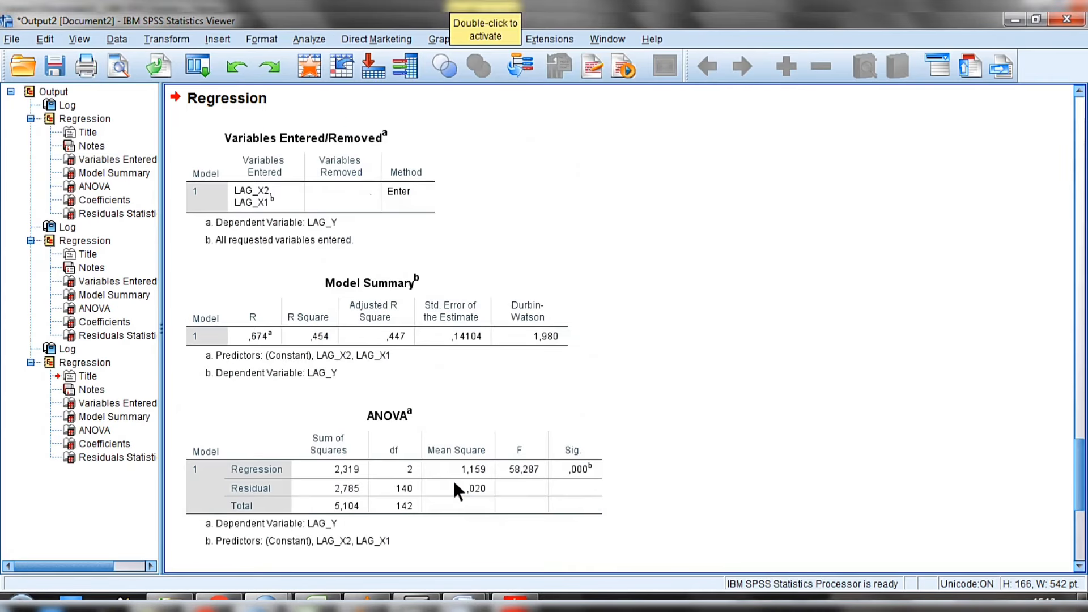
Copy the new regression's Model Summary table and paste it in Word under SESUDAH DI UJI COCHRANE-ORCUTT.
scroll(1079, 476, down, 5)
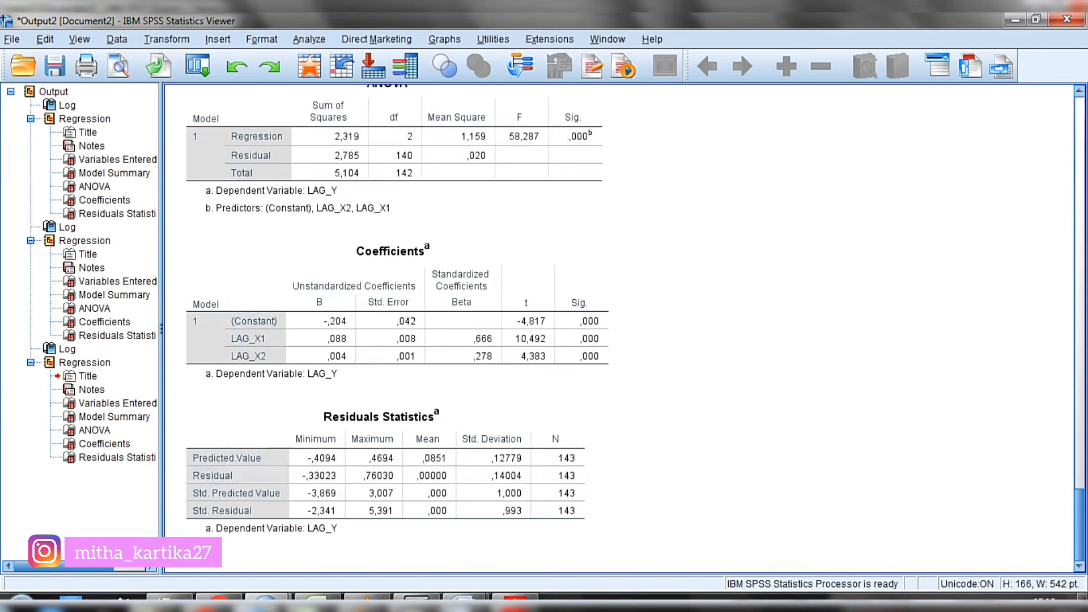
scroll(1080, 476, up, 6)
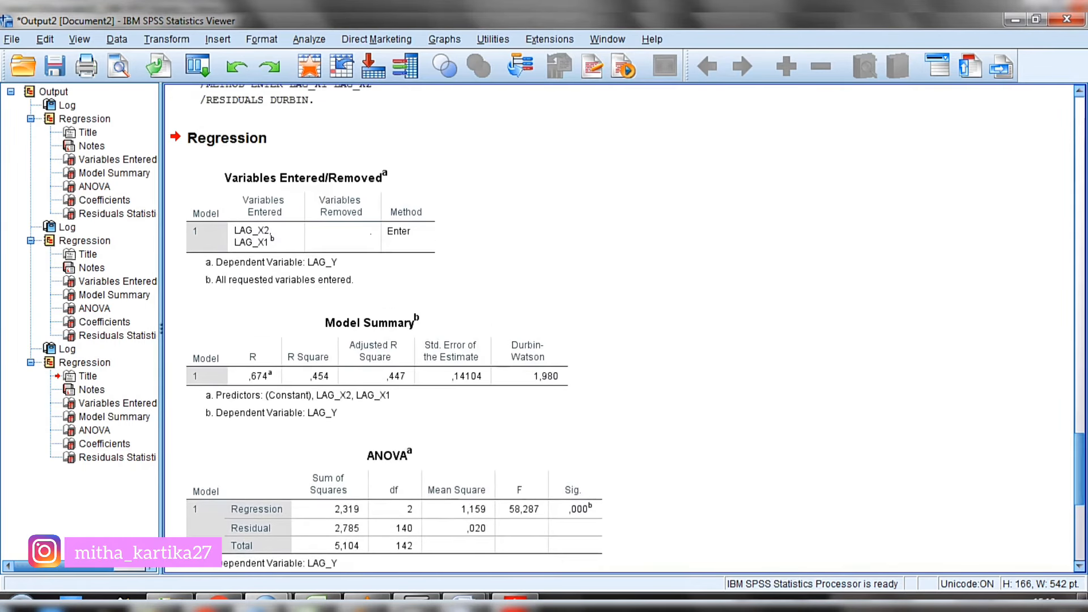
click(493, 352)
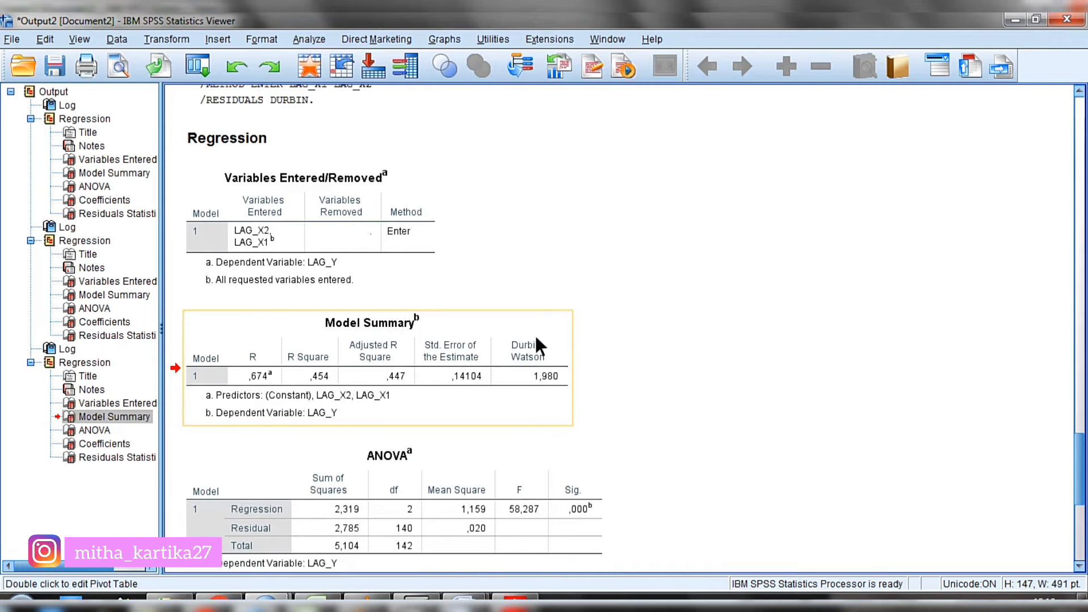
right_click(485, 351)
click(517, 388)
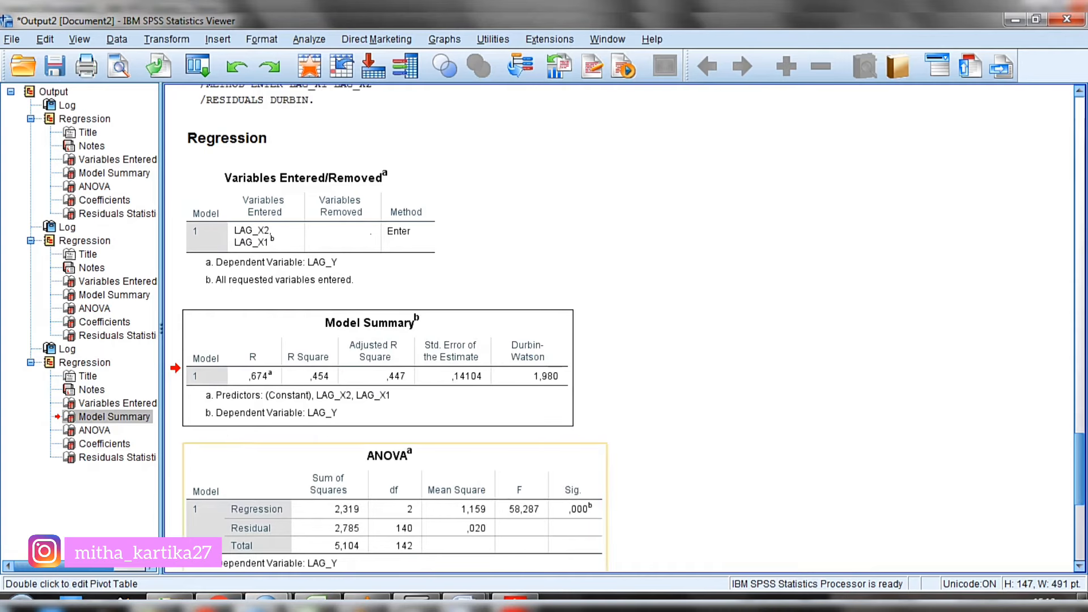
mouse_move(465, 598)
click(353, 509)
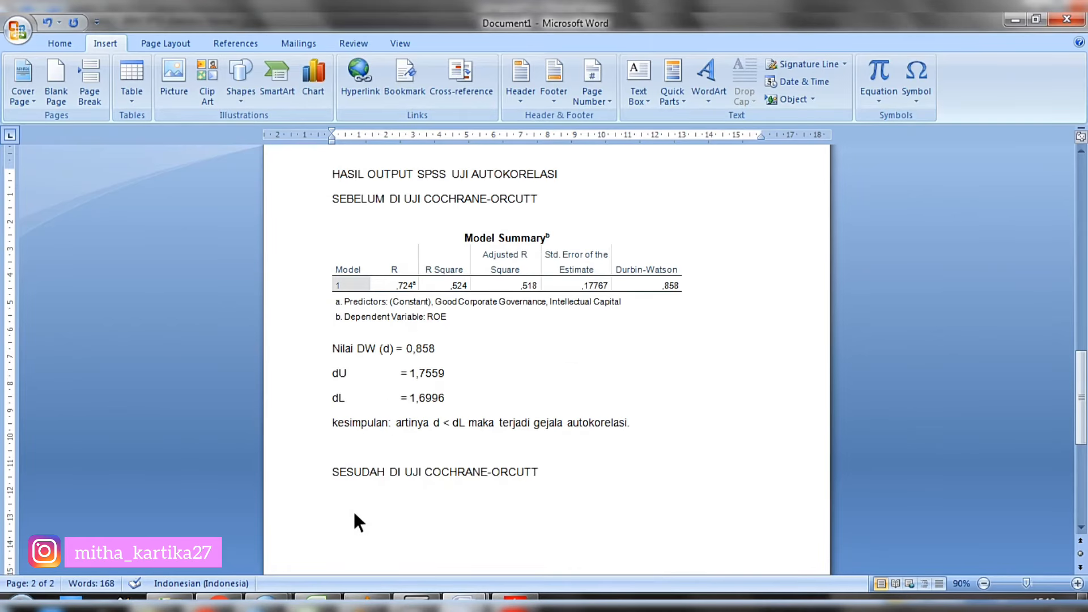
key(ctrl+v)
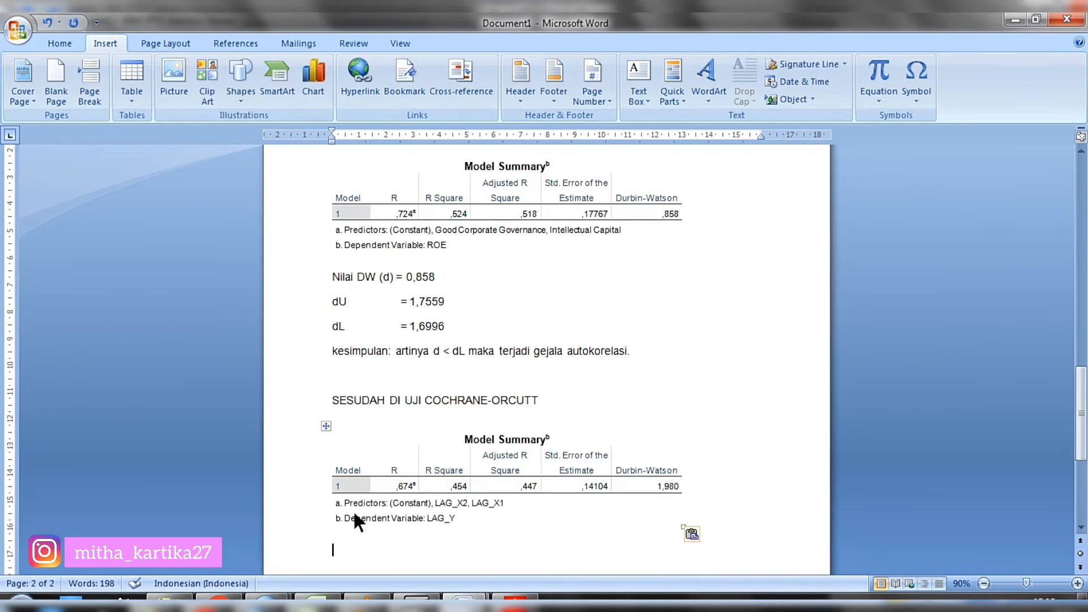
Write "Nilai DW (d) = 1,980" below the pasted Model Summary table.
drag(1081, 413, 1081, 425)
text(Nilai )
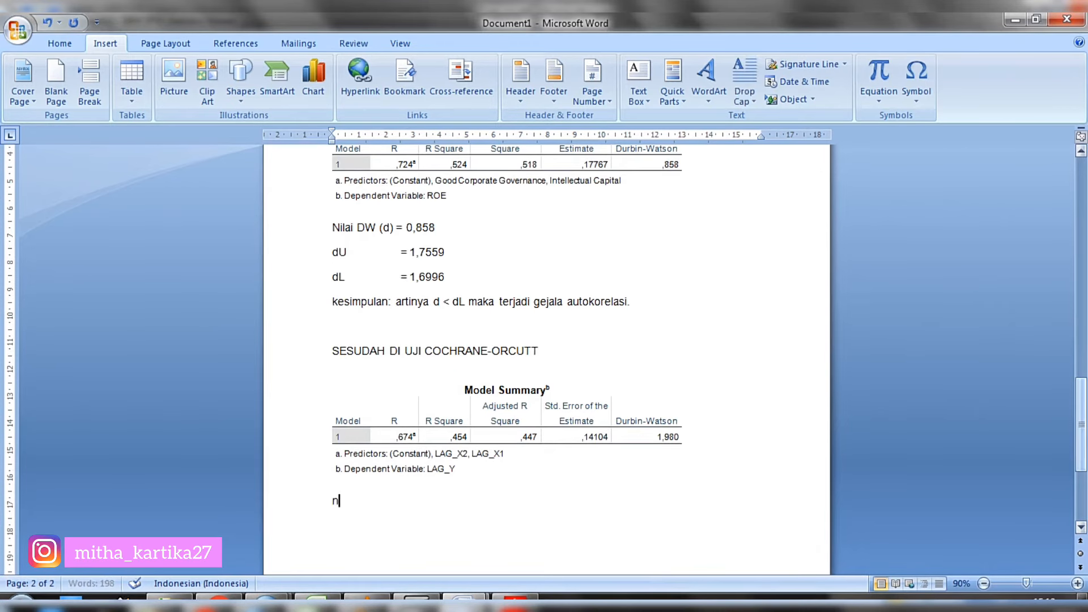
text(DW (d) =)
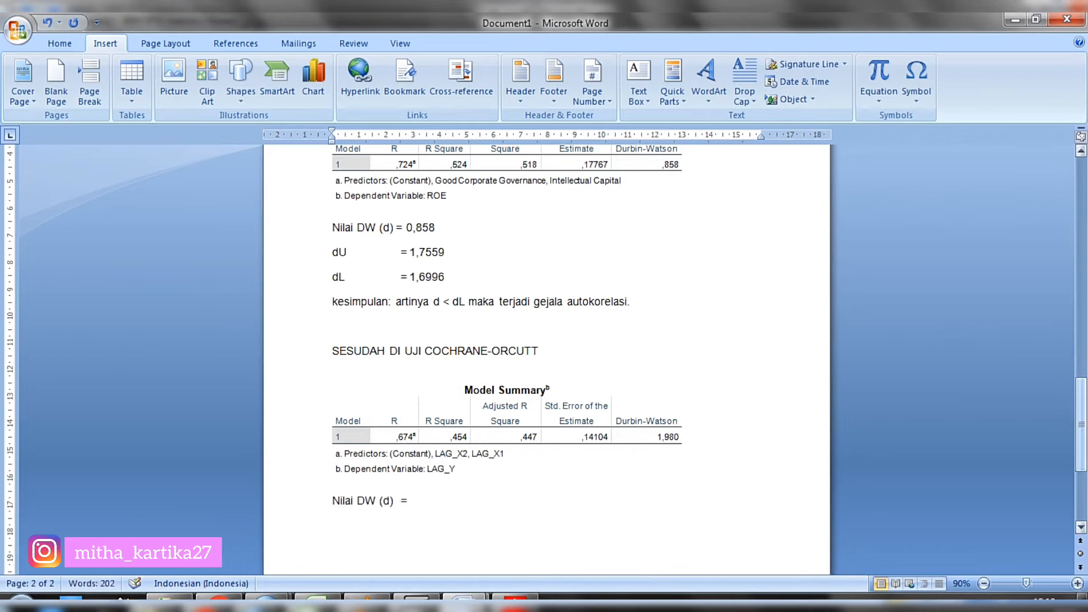
text( 1,980)
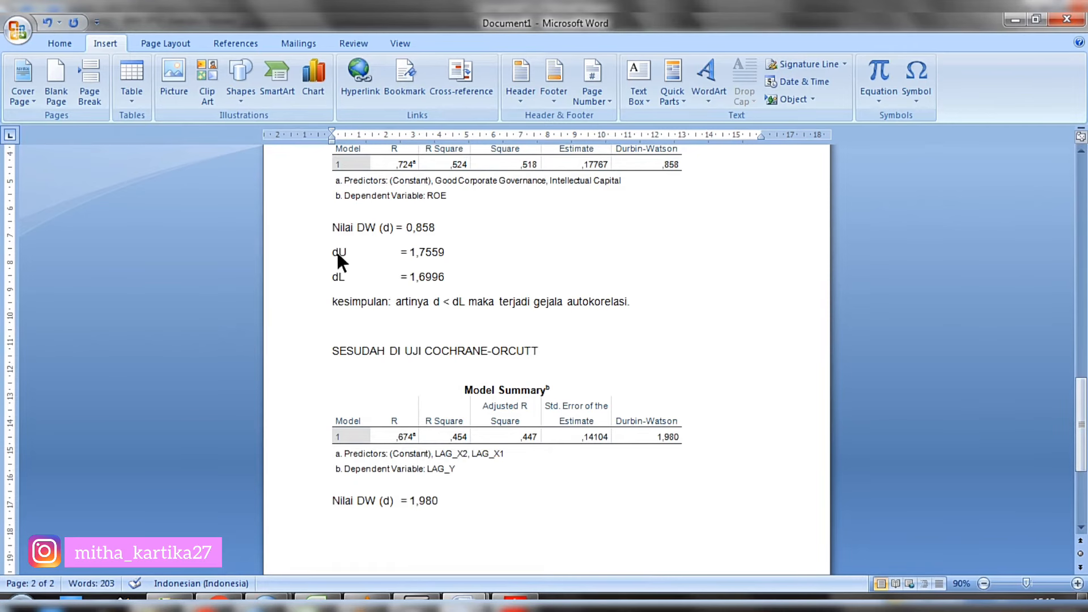
Copy the dU = 1,7559 and dL = 1,6996 lines below the new DW value and add the label "kesimpulan:".
drag(337, 254, 437, 276)
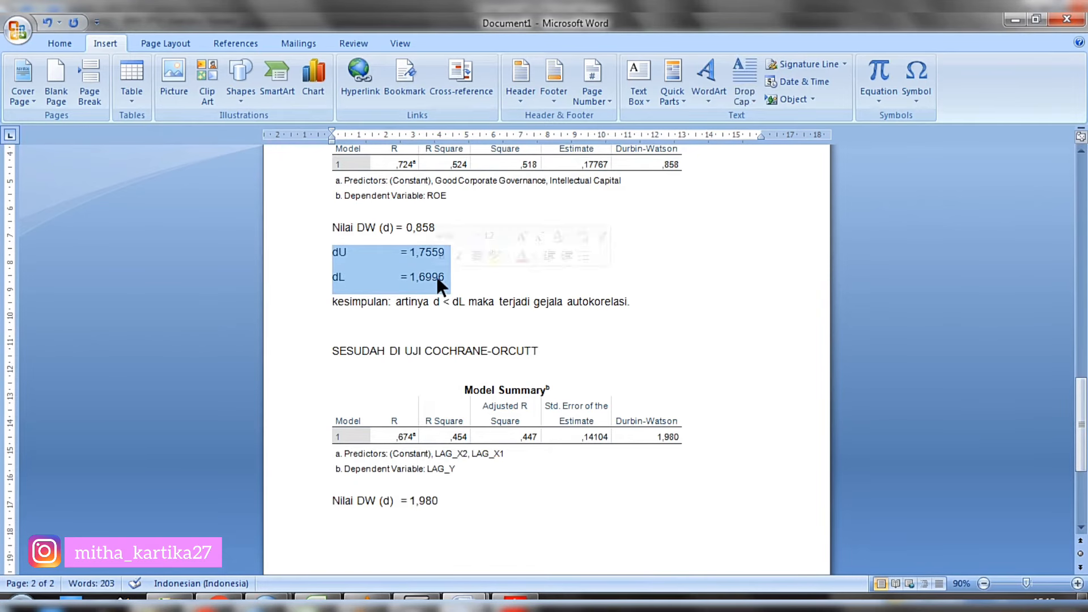
key(ctrl+c)
click(358, 516)
key(ctrl+v)
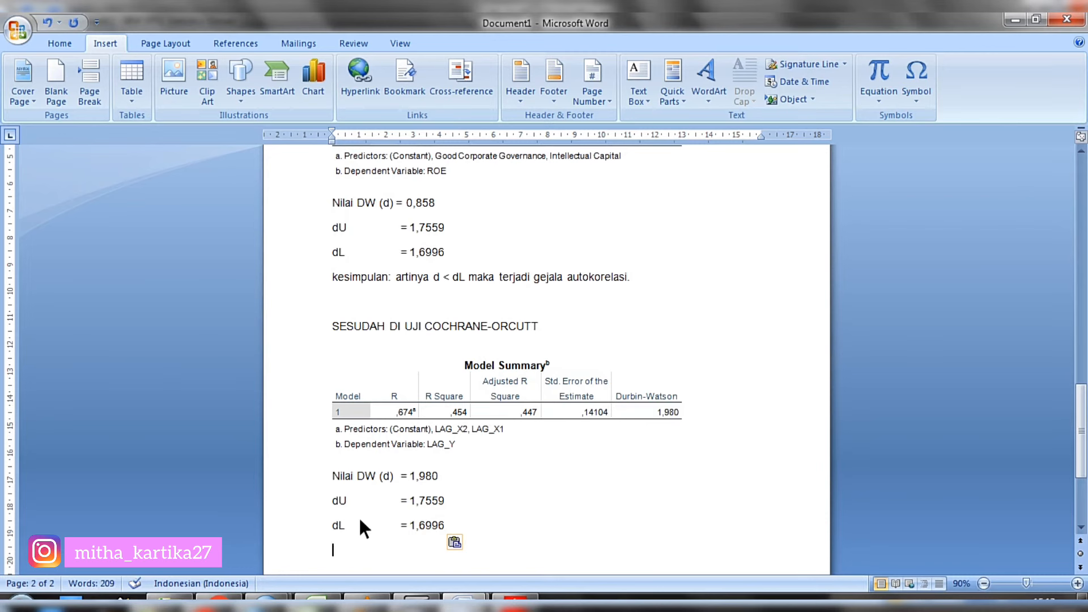
drag(1081, 428, 1081, 444)
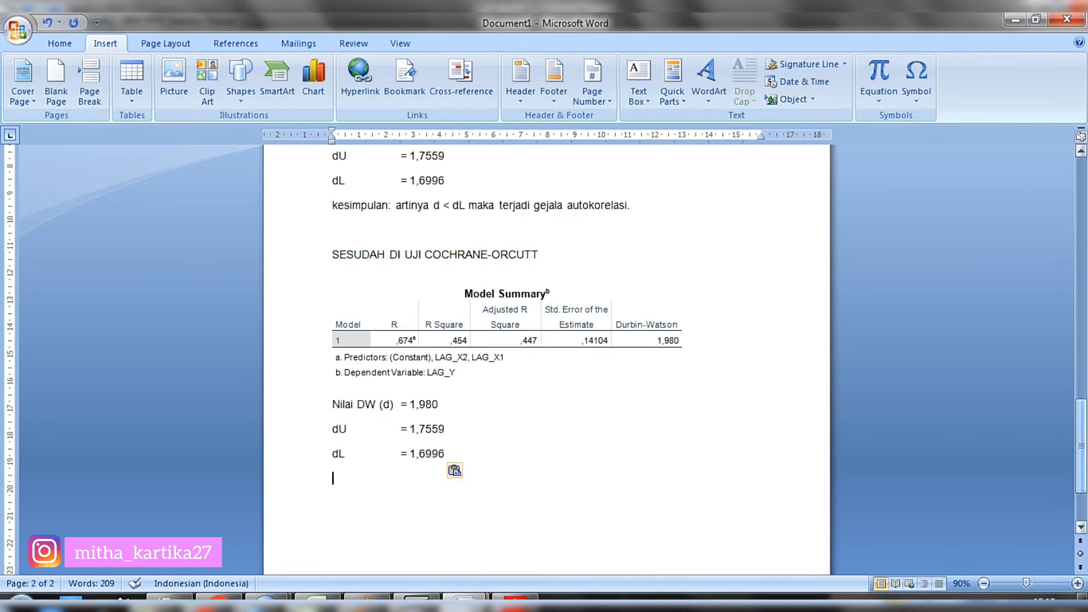
text(kesimpul)
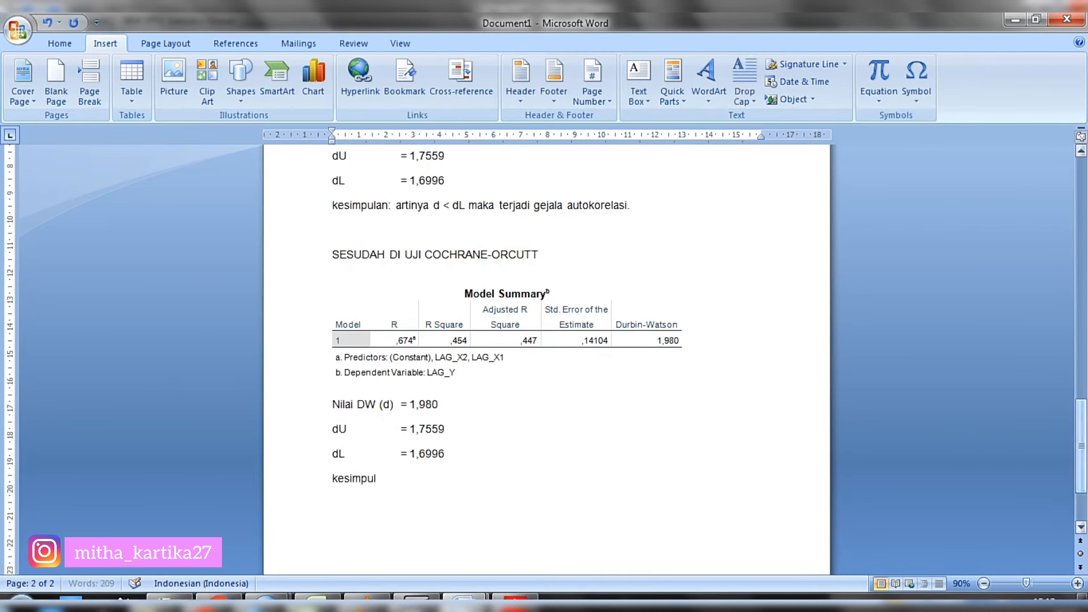
text(an:)
Copy the second decision rule, from "dU < d < 4-dU" to "Tidak terdapat autokorelasi", and paste it below the new kesimpulan line.
scroll(988, 457, up, 10)
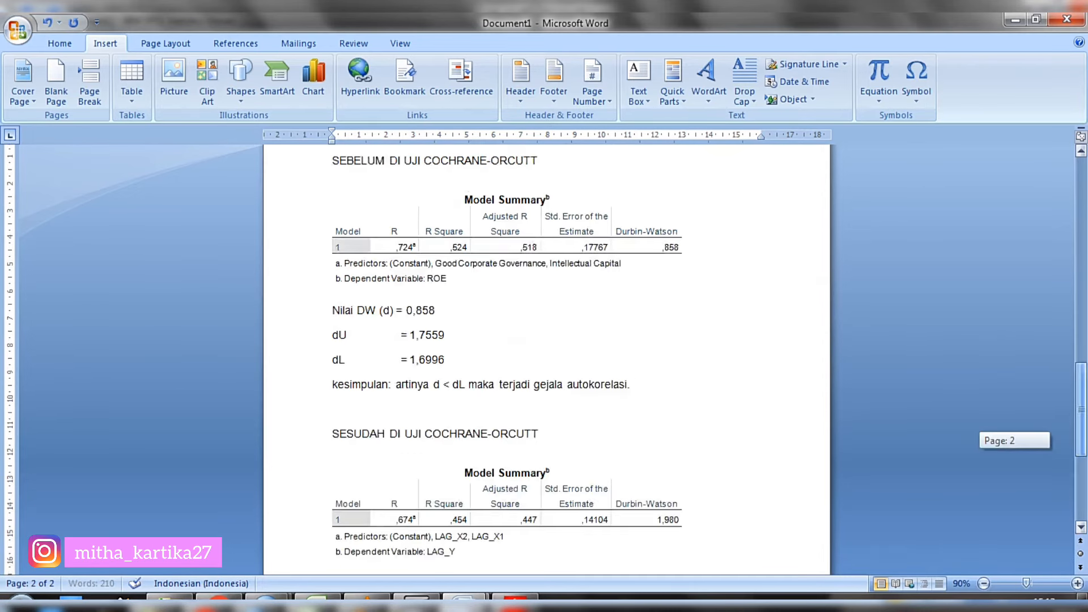
scroll(411, 300, up, 10)
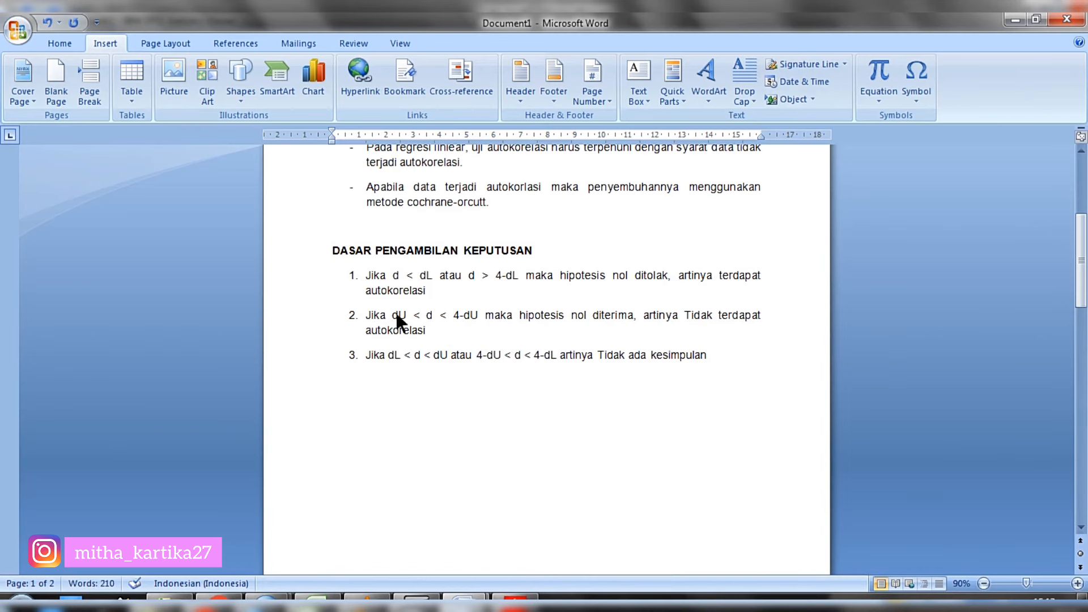
drag(397, 316, 426, 330)
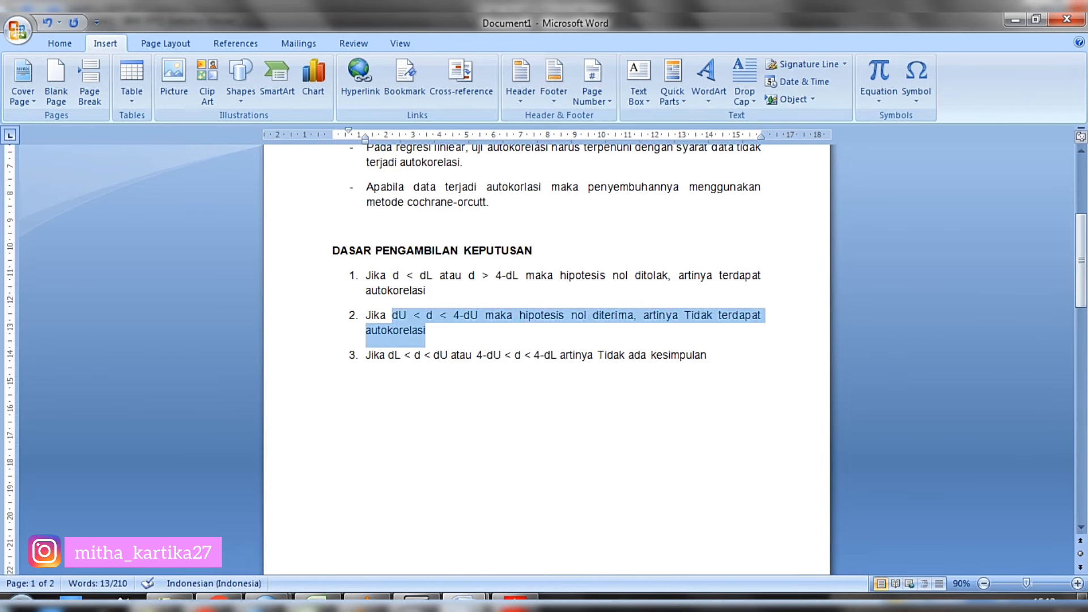
drag(1082, 261, 1081, 464)
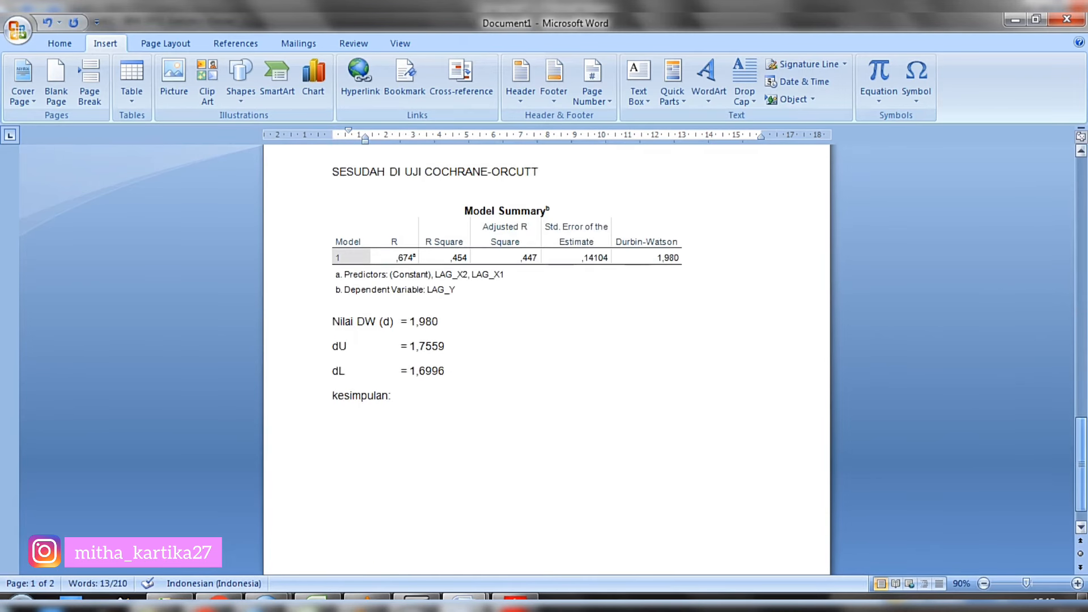
click(532, 414)
key(Return)
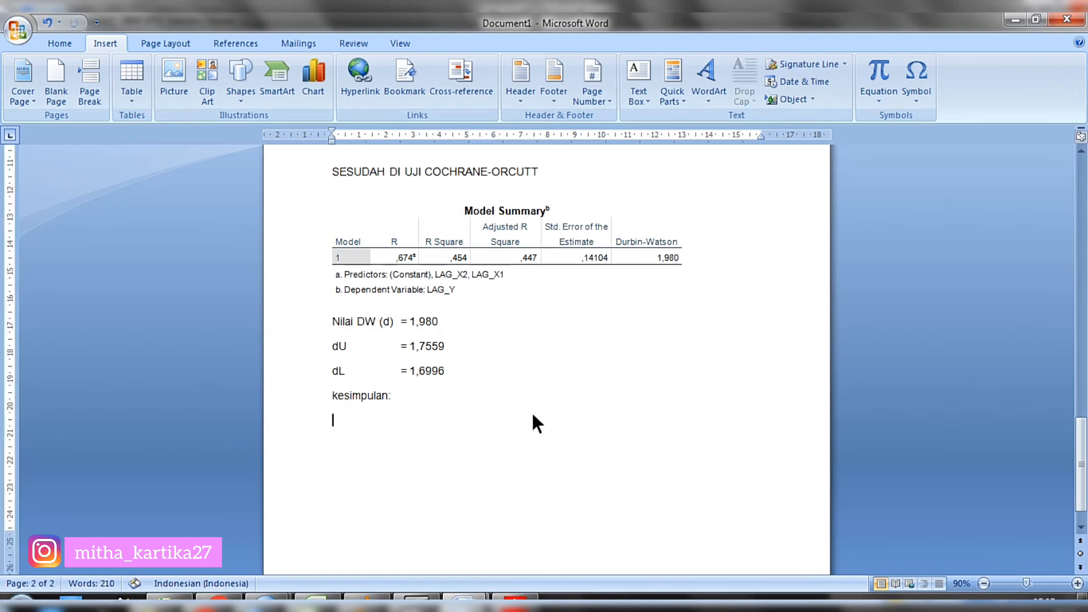
key(ctrl+v)
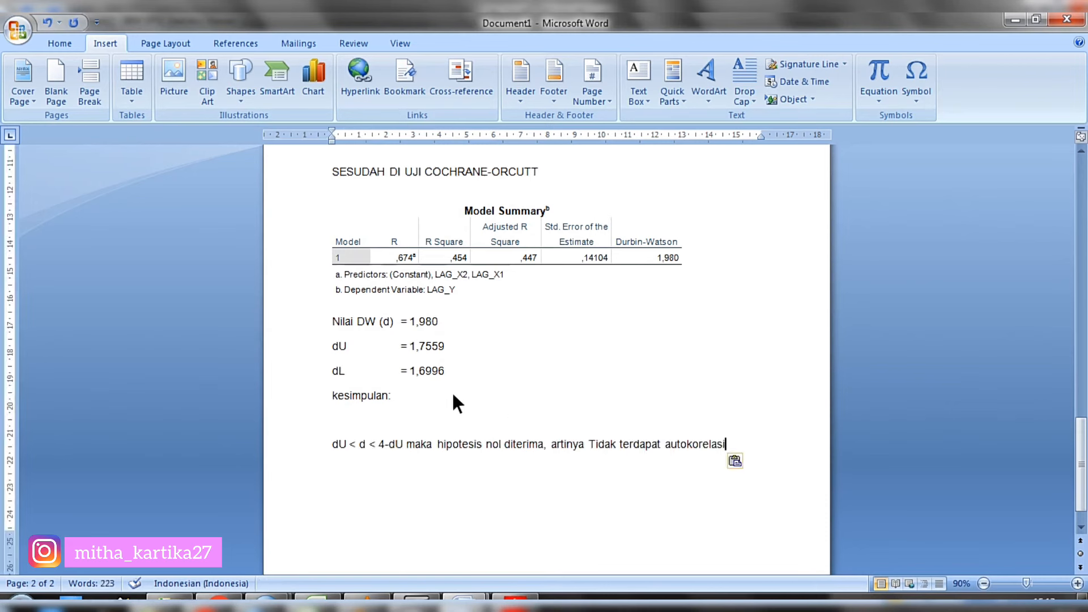
Write the comparison "1,7559 < 1,980" after the kesimpulan label.
click(453, 395)
text(1,7559)
click(439, 320)
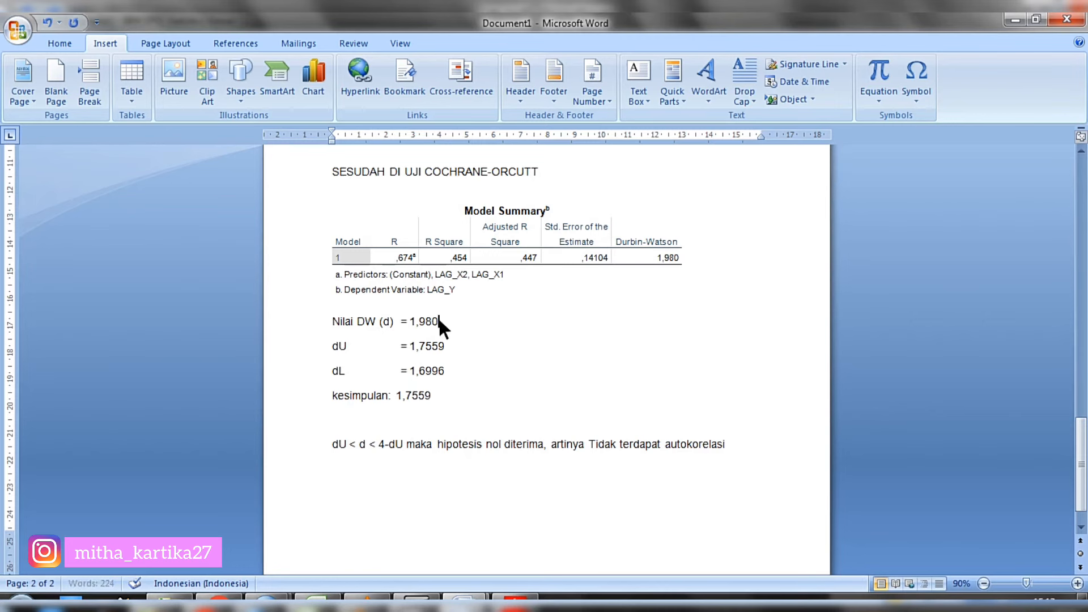
click(465, 395)
text(< 1,980)
click(448, 394)
Add the calculation "4-dU = 4 - 1,7559 = 2,2441" on the empty line above the pasted decision rule.
click(382, 442)
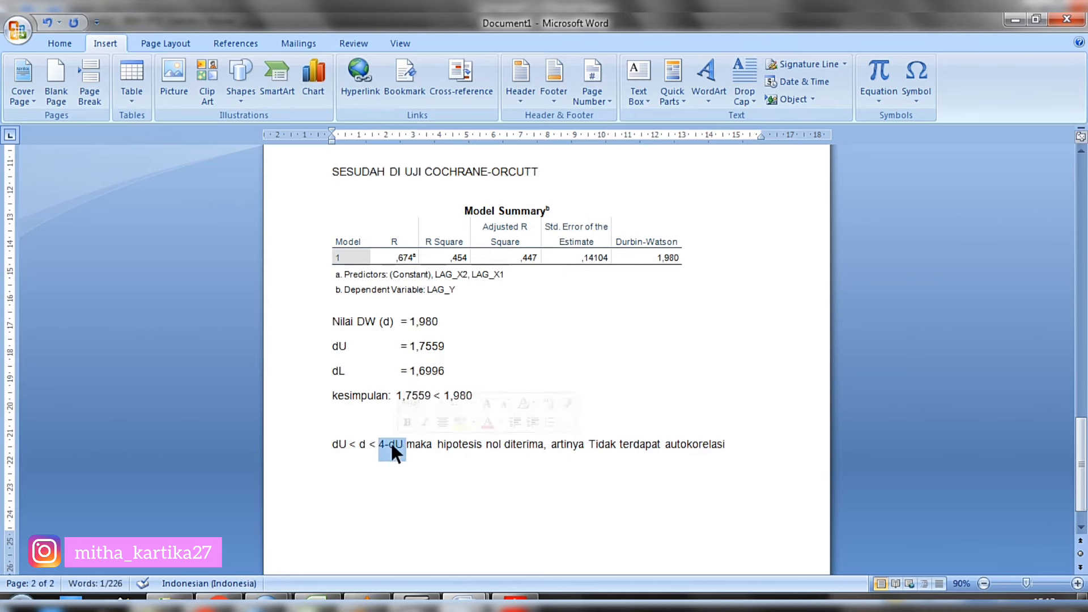
click(365, 410)
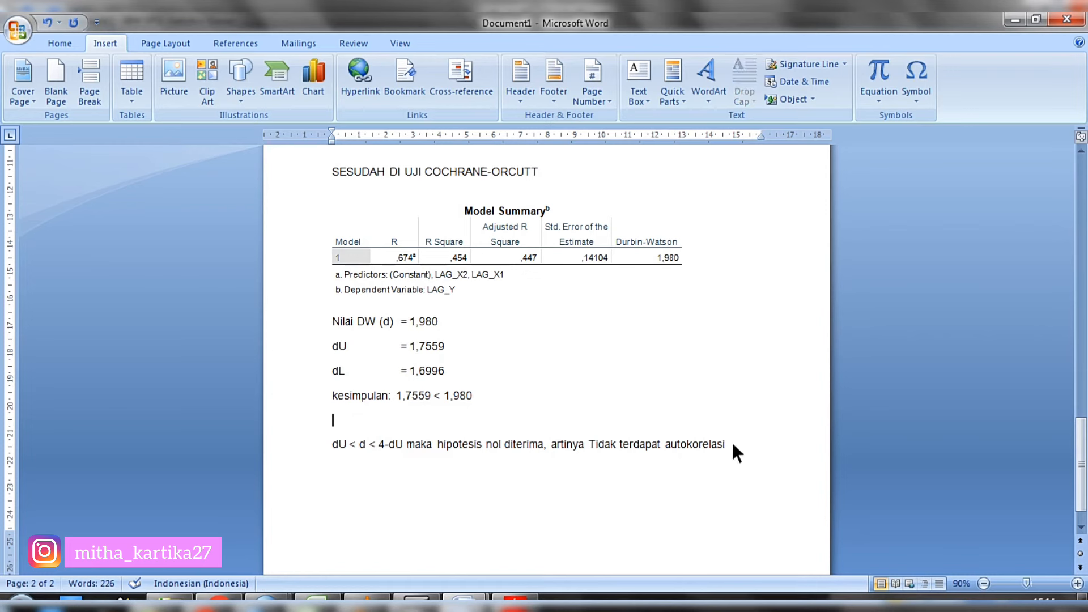
text(4-Du)
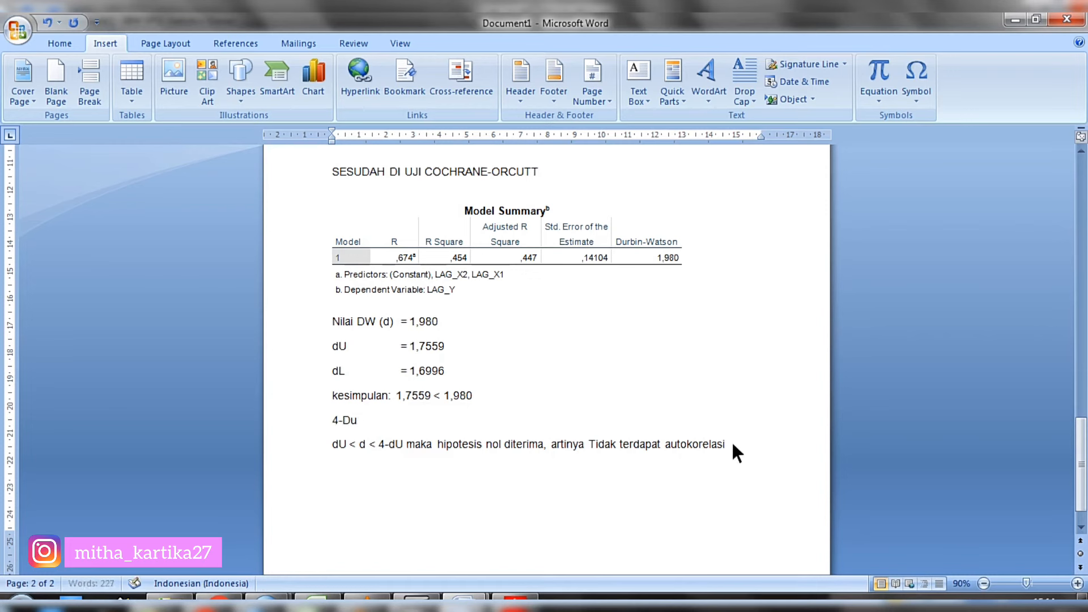
text( = 4 -)
double_click(415, 344)
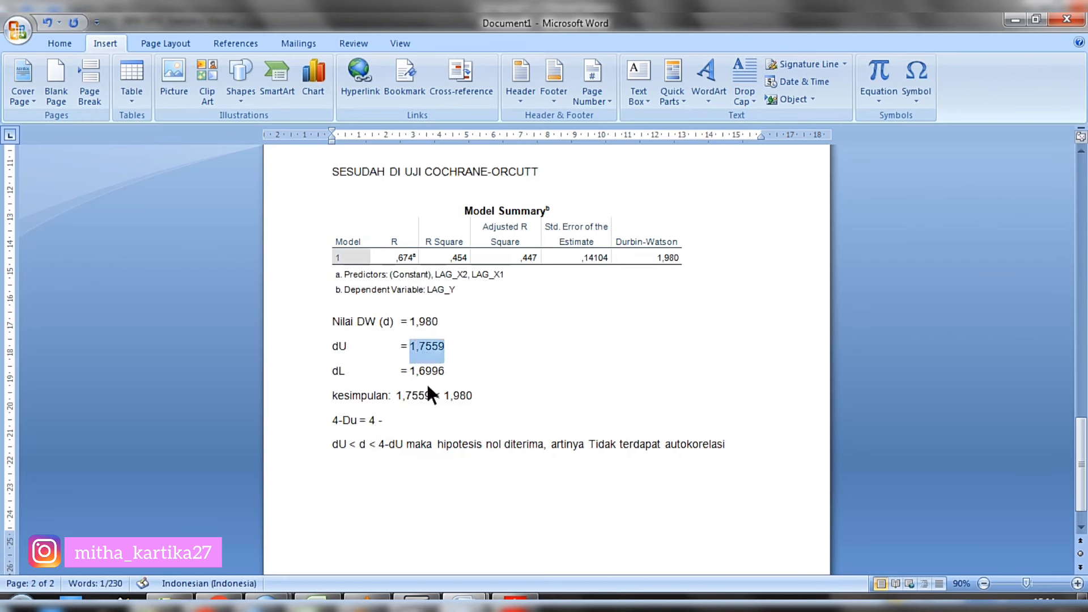
key(ctrl+c)
click(420, 415)
key(ctrl+v)
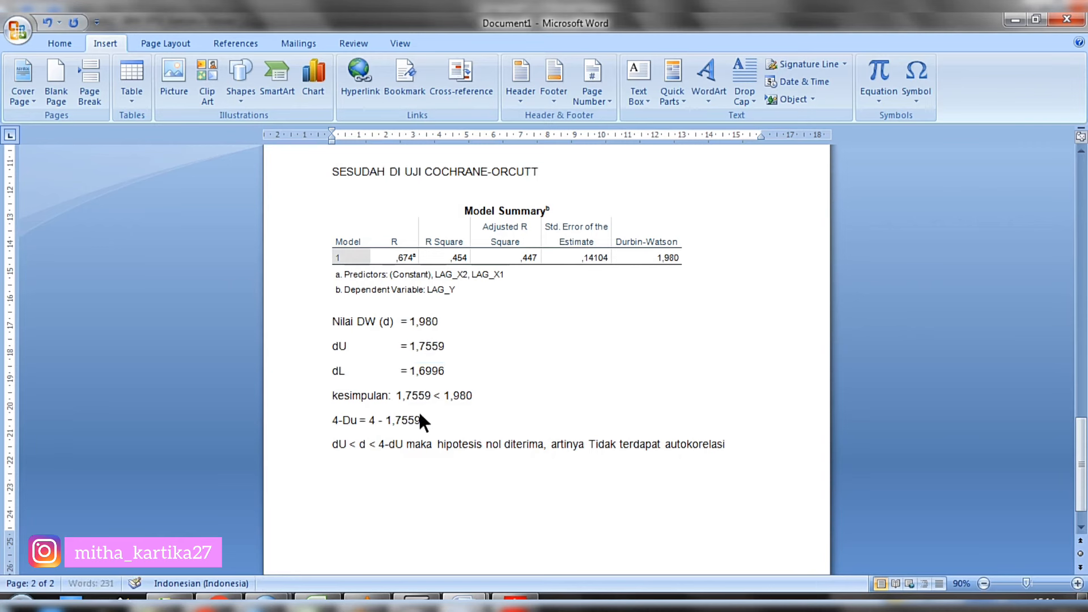
text(=)
scroll(479, 405, down, 1)
text(2,)
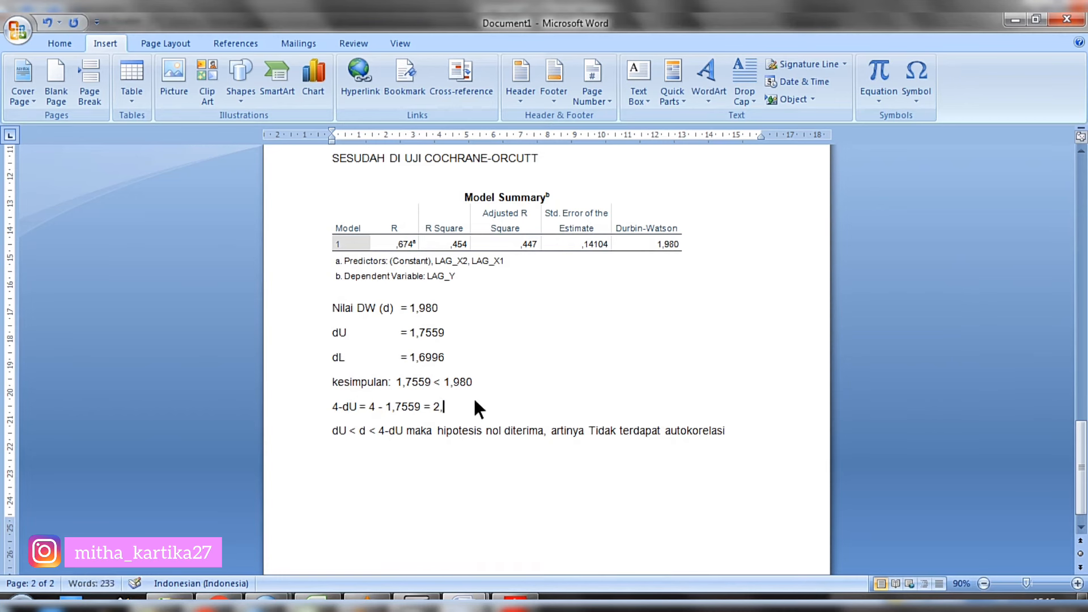
text(2441)
Extend the kesimpulan comparison with "< 2,2441" and insert a blank line above the 4-dU calculation.
double_click(450, 381)
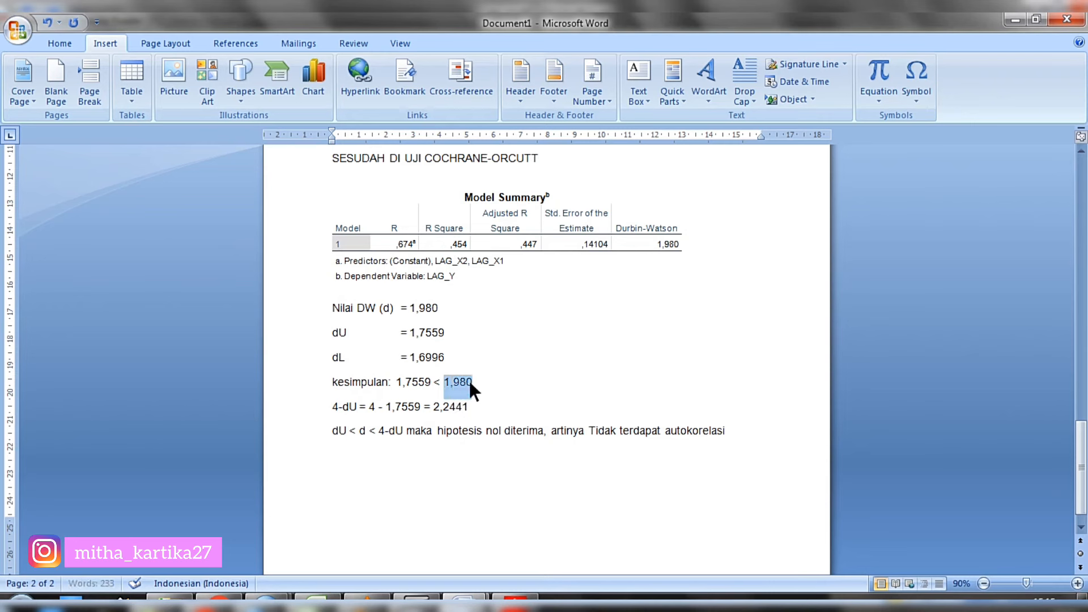
click(495, 379)
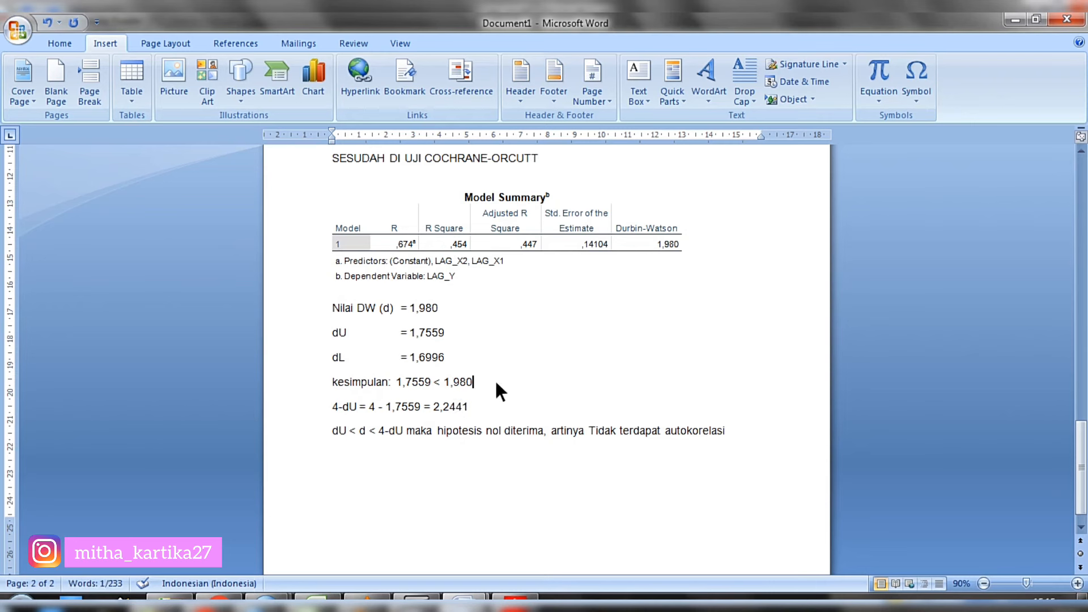
text(<)
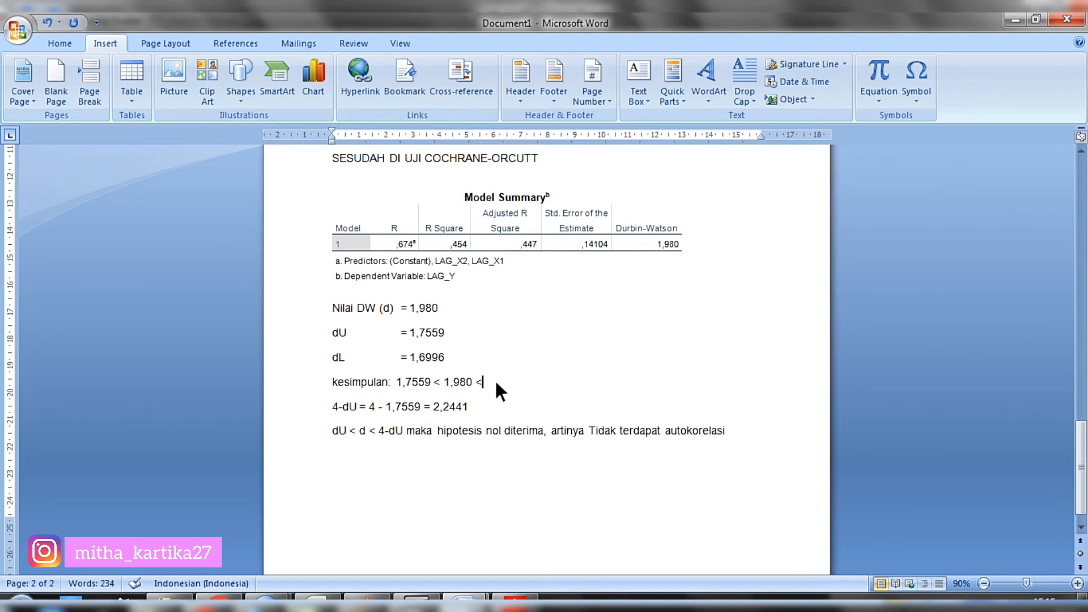
text( 2,2441)
click(331, 405)
key(Return)
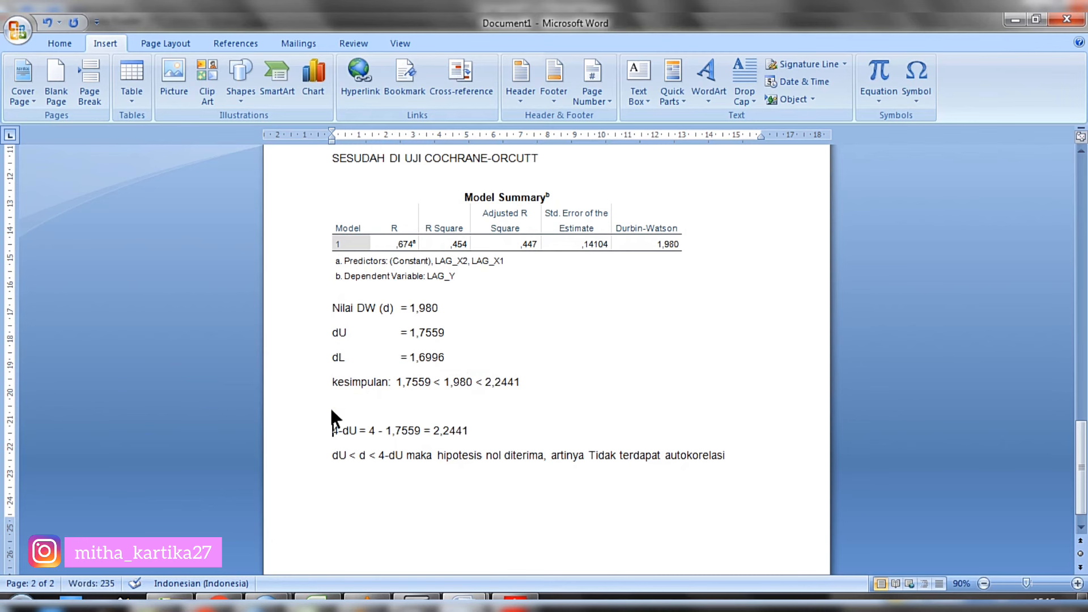
Select the whole decision rule sentence below the 4-dU calculation.
click(335, 454)
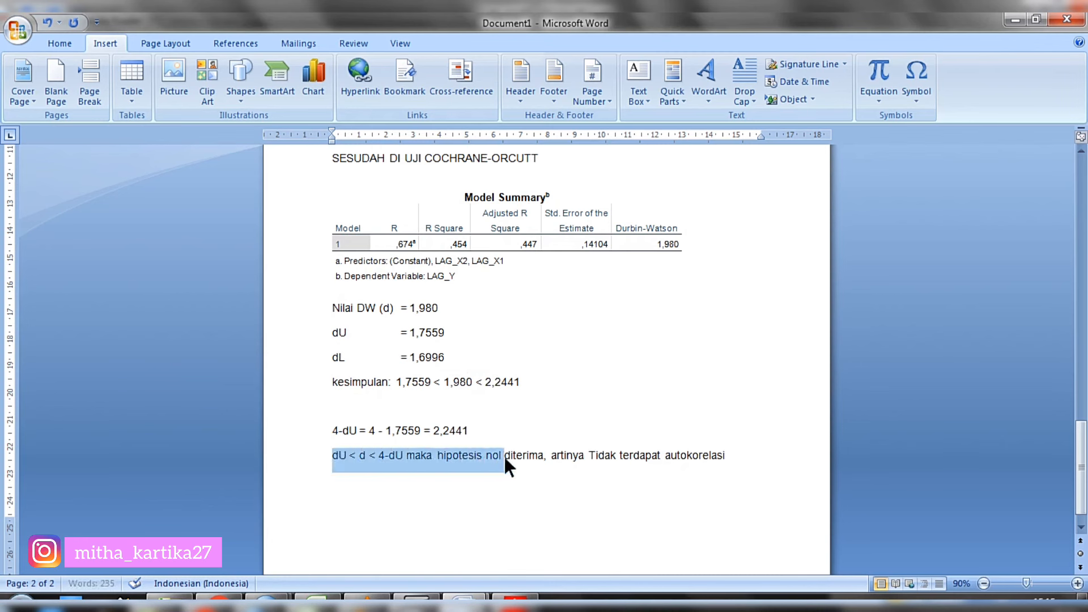
drag(529, 457, 713, 458)
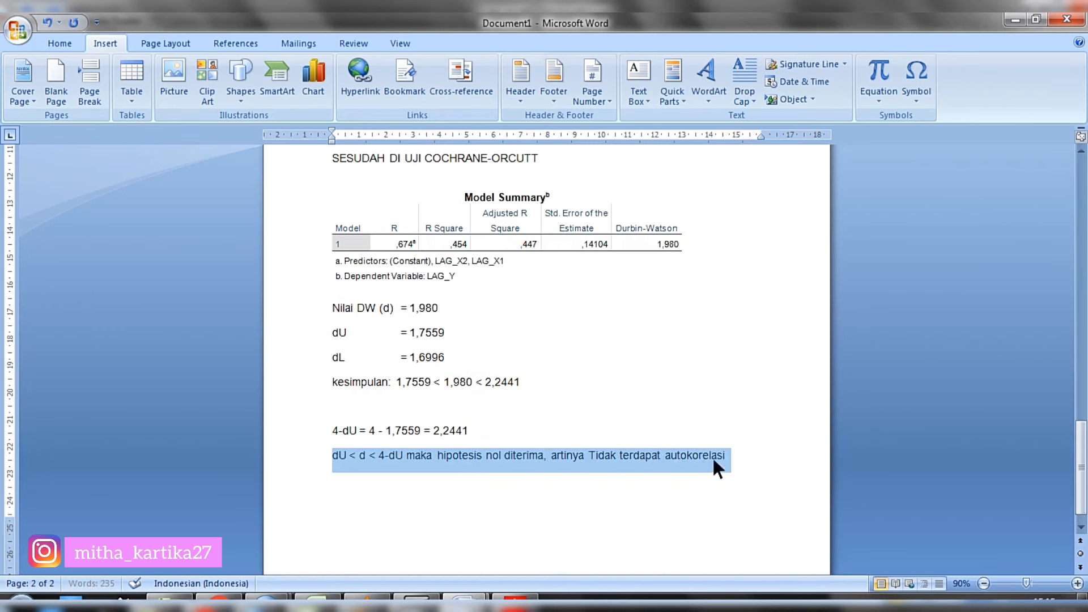